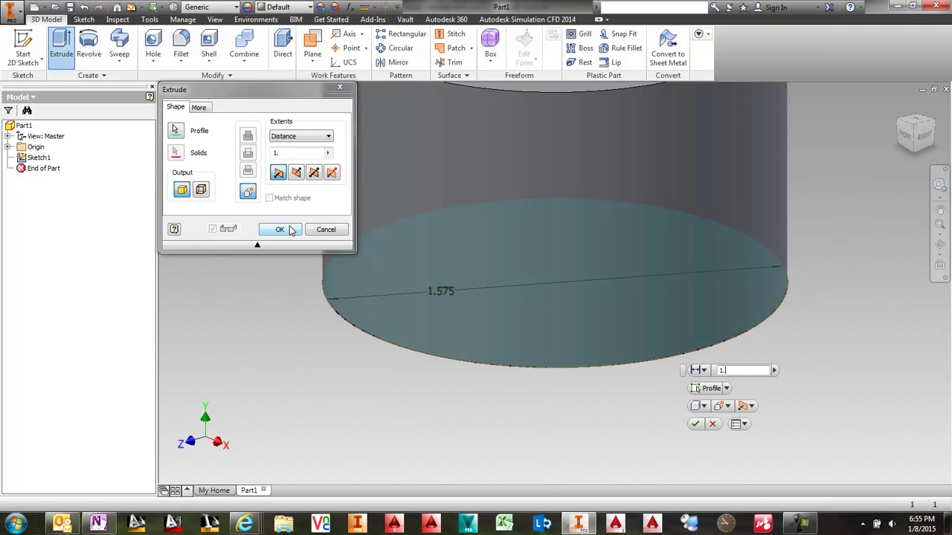
- Extrude the 1.575 in circle into a solid cylinder
click(292, 231)
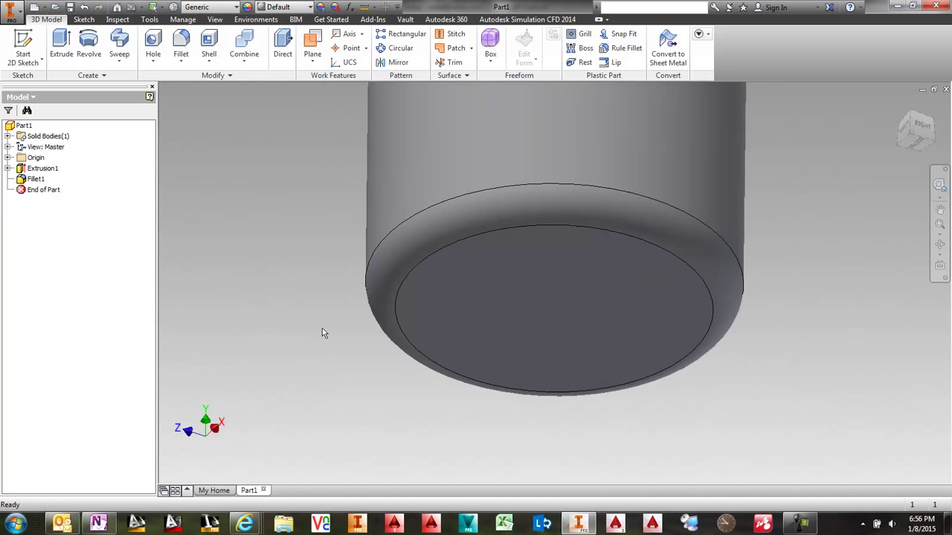
- Start a sketch on the YZ plane, slice the view, and project the cylinder's bottom edge
click(7, 158)
click(50, 168)
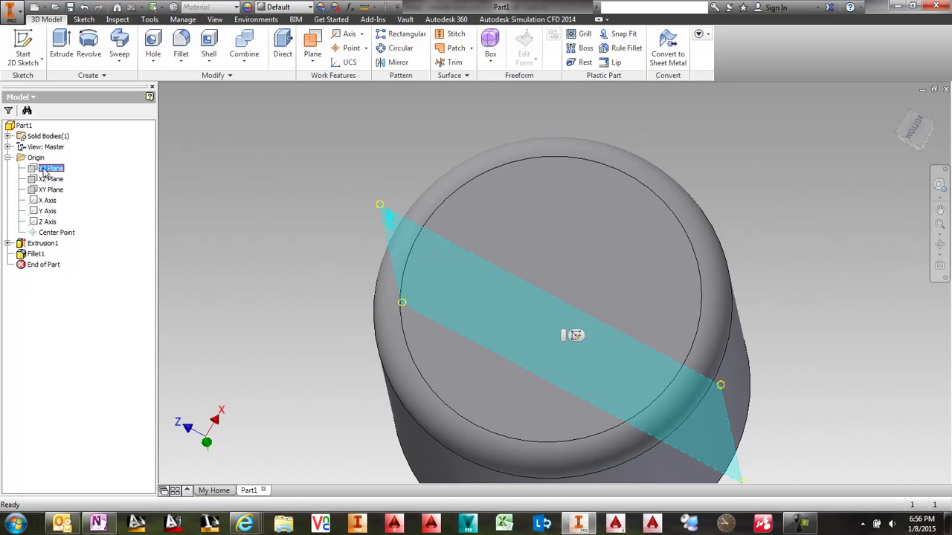
key(s)
click(255, 41)
click(557, 192)
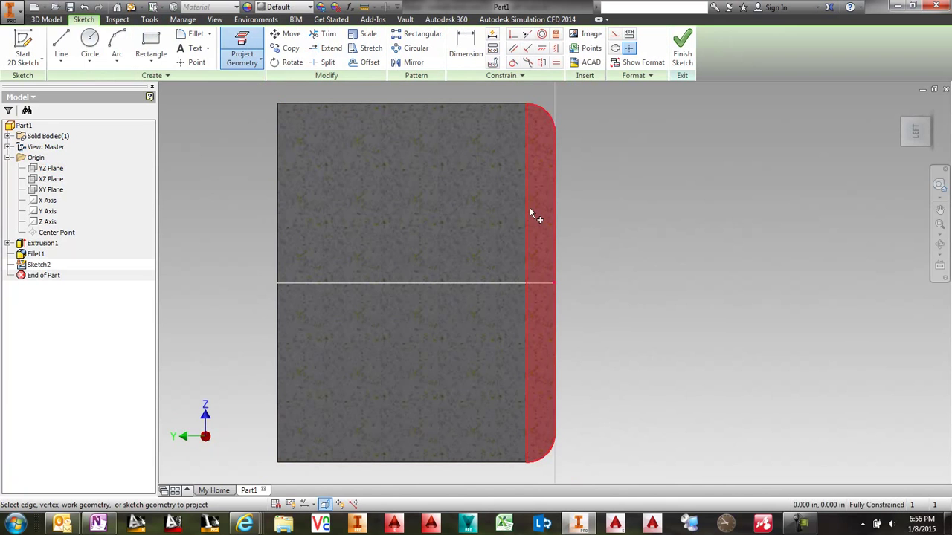
- Draw an arc from near the outer end of the projected bottom edge to the cylinder's center axis
click(117, 41)
click(555, 141)
click(499, 281)
click(500, 275)
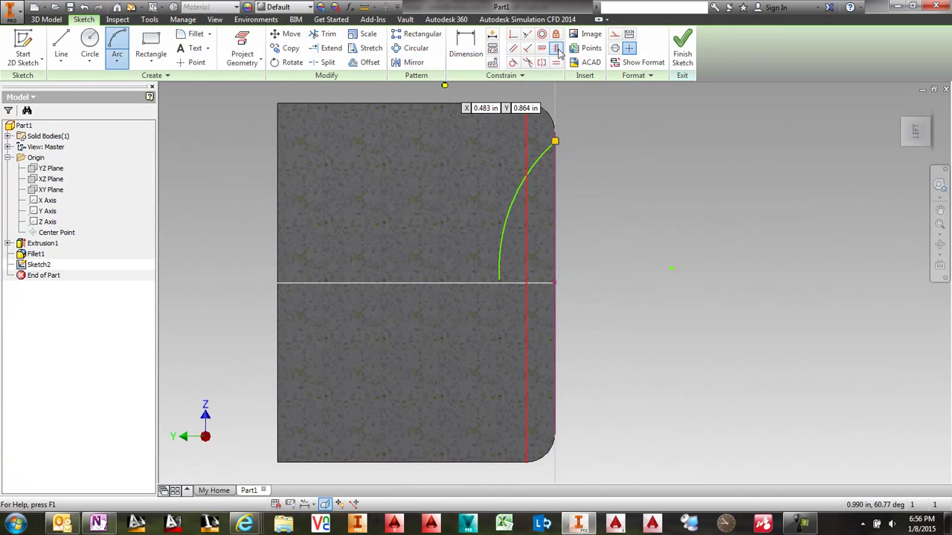
- Align the arc's inner end horizontally with the origin and connect them with a line about 0.24 in long
click(543, 49)
click(499, 282)
click(556, 283)
click(64, 46)
click(499, 282)
click(555, 283)
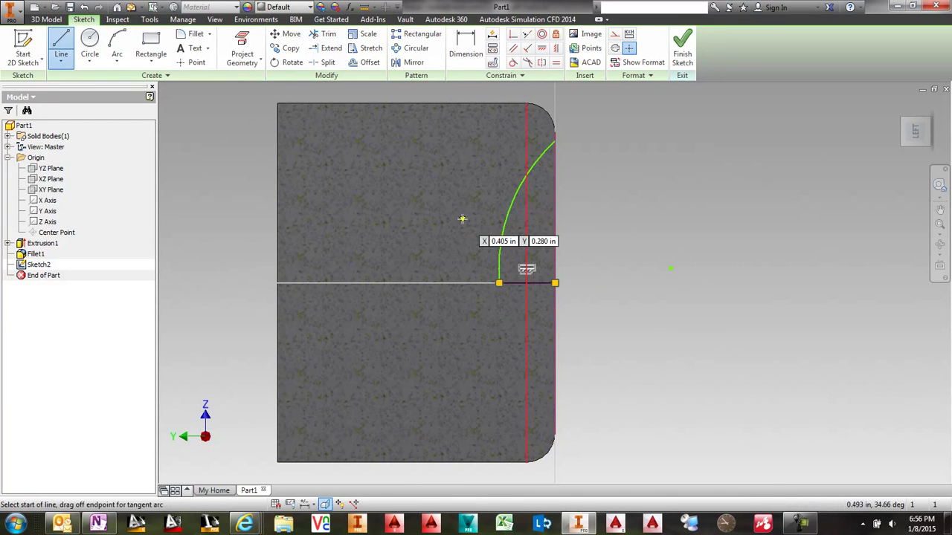
- Dimension the arc's depth from the bottom edge along the center axis as .1 in
click(466, 46)
click(556, 241)
click(499, 282)
click(519, 311)
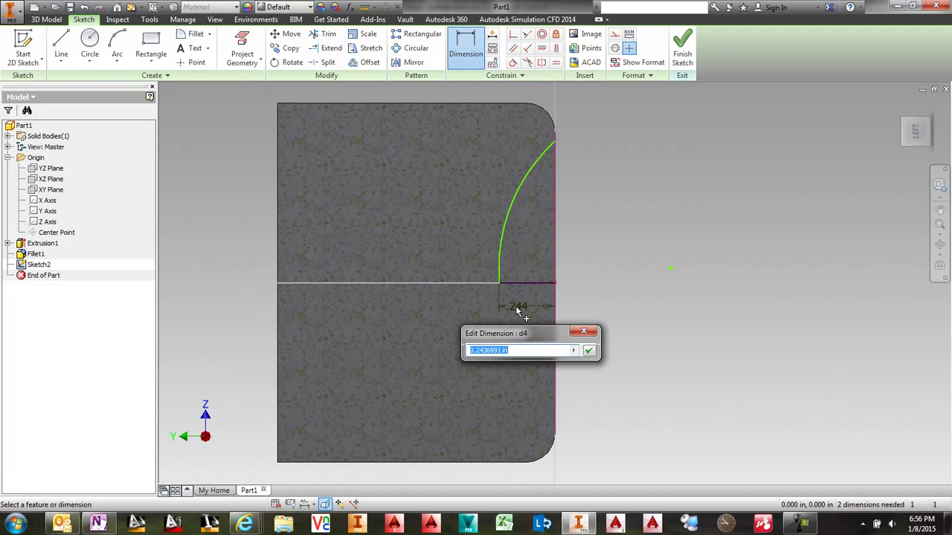
text(.1)
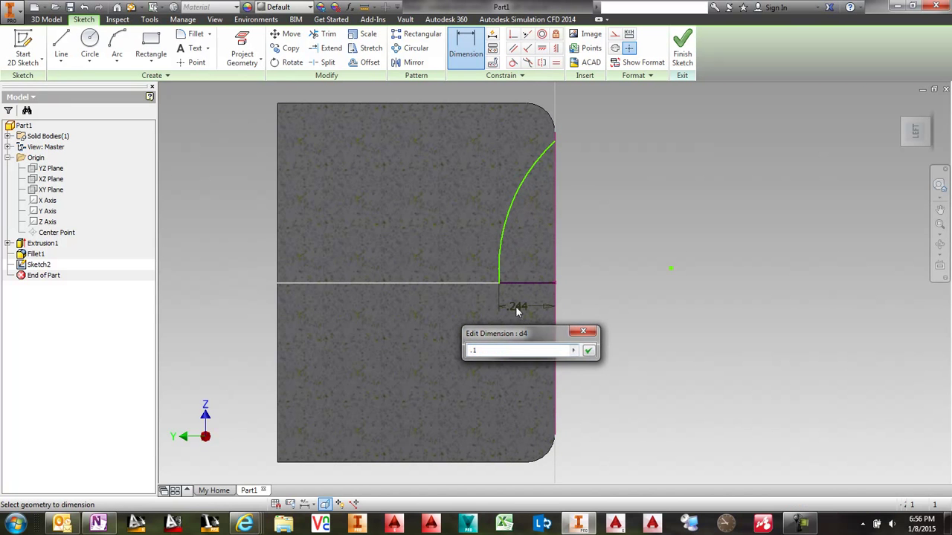
key(Return)
- Align the arc's center point horizontally with the origin using a horizontal constraint
click(542, 49)
click(555, 137)
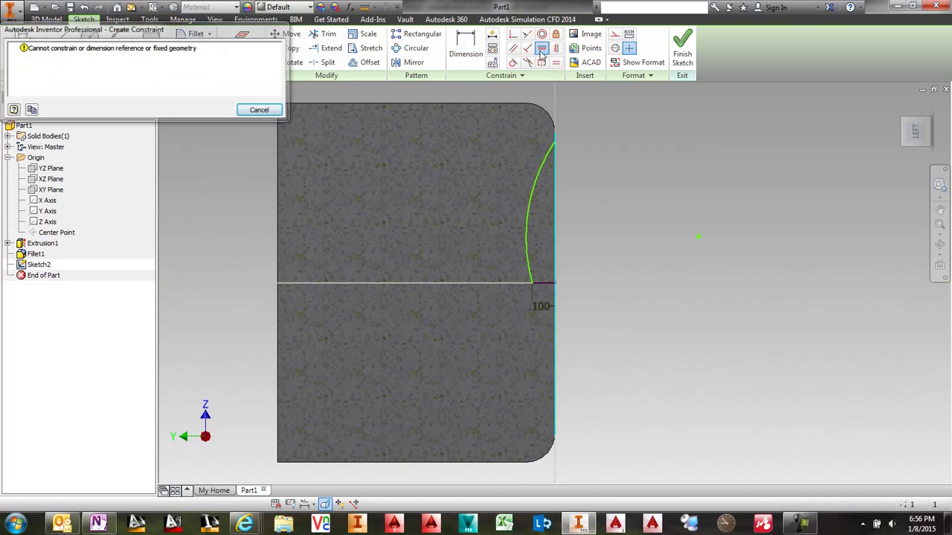
click(259, 109)
click(699, 236)
click(554, 283)
- Dimension the arc's outer end .05 in from the end of the projected bottom edge
click(466, 46)
click(554, 132)
click(561, 199)
click(593, 178)
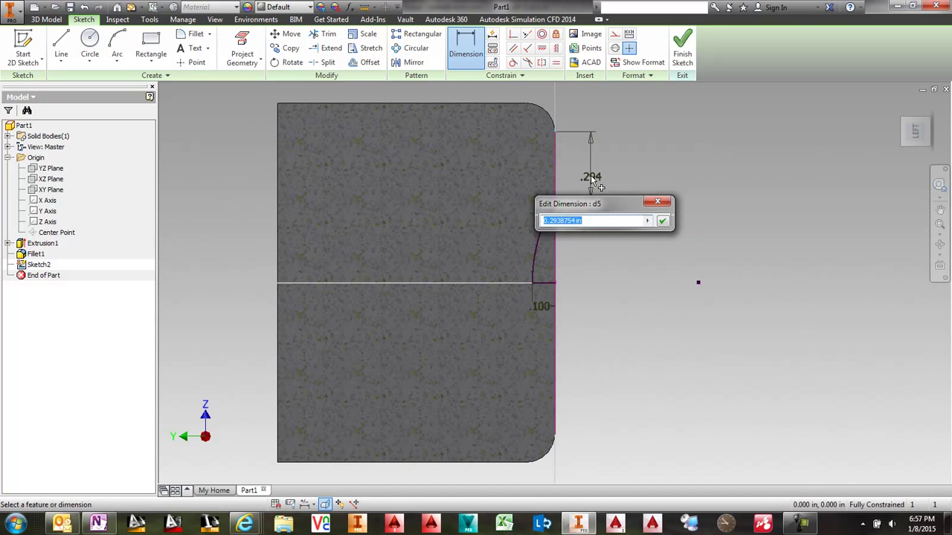
text(.05)
key(Return)
- Finish the sketch and revolve the arc profile a full turn about the center line to form the base recess
click(682, 46)
click(88, 46)
click(550, 298)
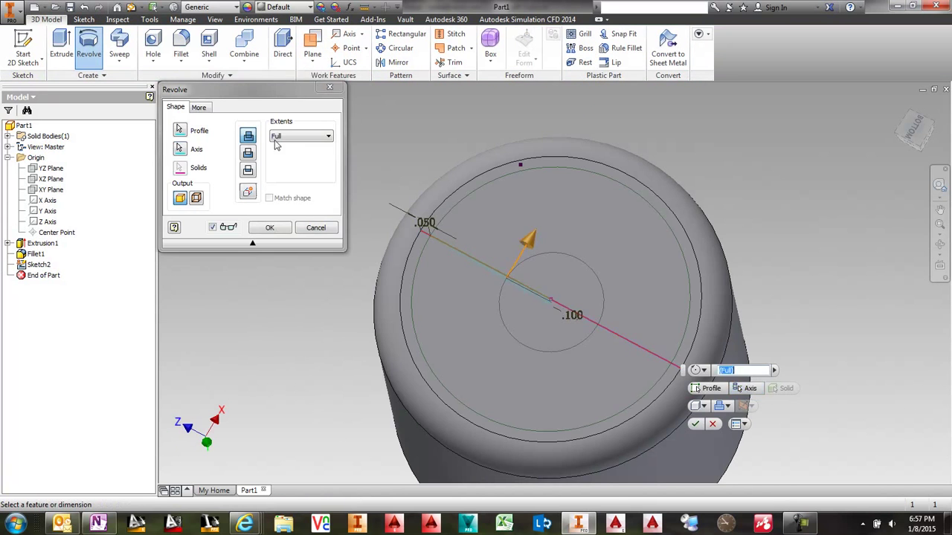
click(269, 228)
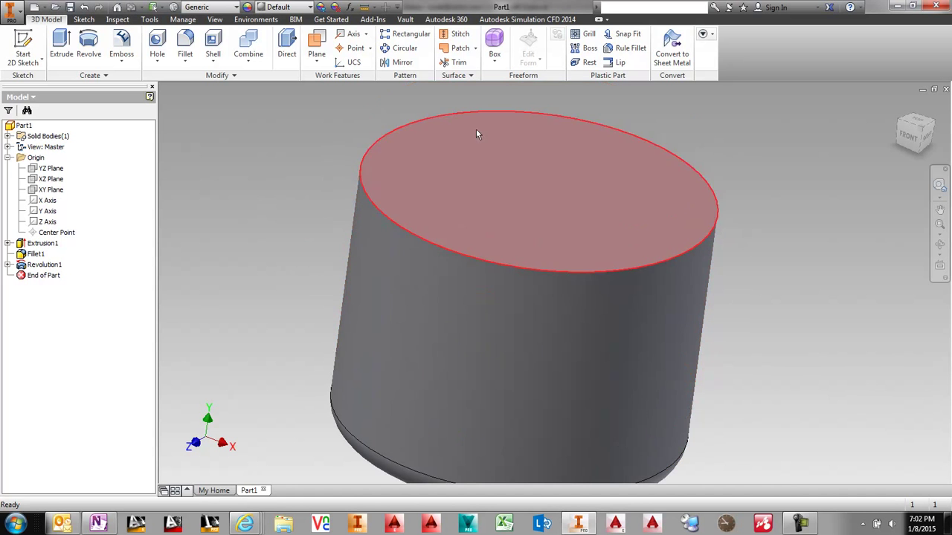
- Create a work plane offset .063 in above the cylinder's top face and sketch a 1.25 in diameter circle centered on it
drag(476, 128, 444, 145)
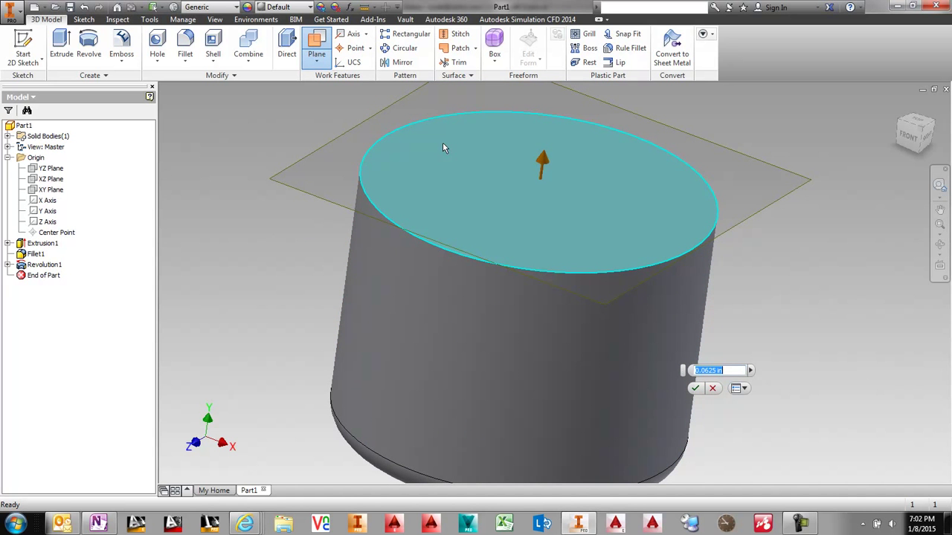
text(.063)
key(Return)
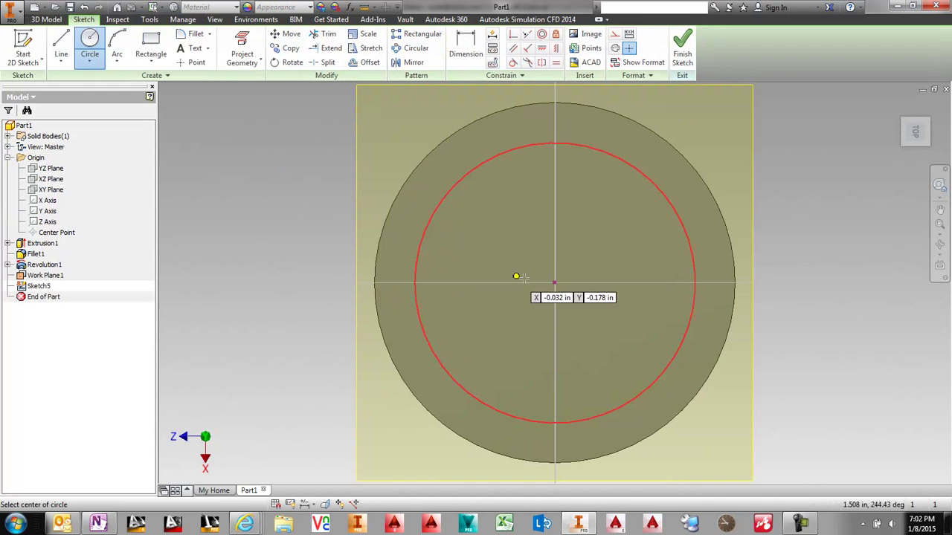
click(555, 282)
click(492, 153)
- Extrude the 1.25 in circle upward .125 in and hide its work plane
key(e)
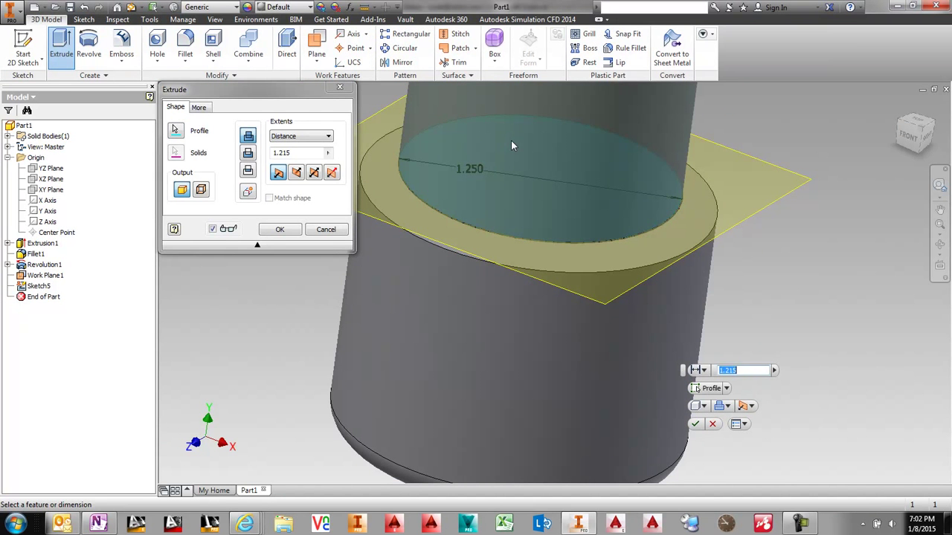
text(.125)
key(Return)
click(38, 276)
key(alt+v)
- Loft between the cylinder's top edge and the raised disk's bottom edge
click(122, 59)
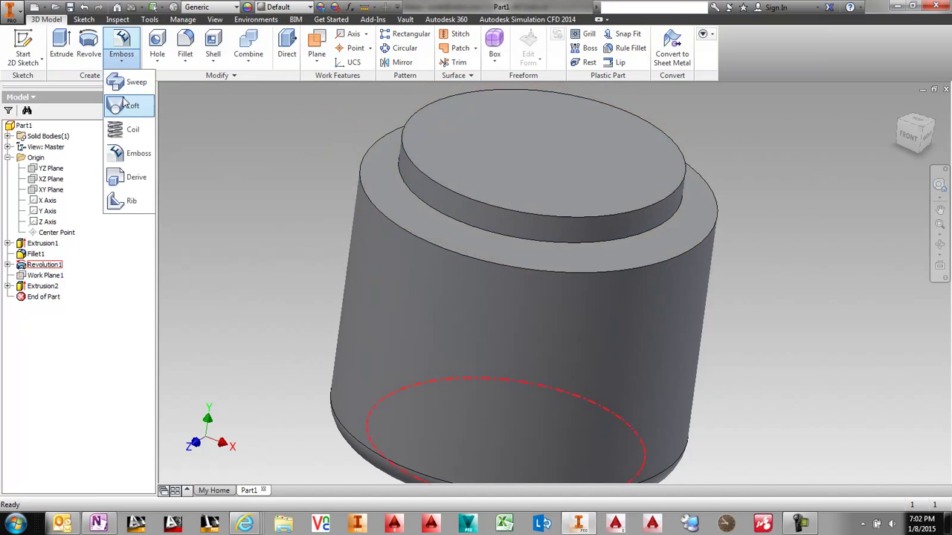
click(125, 104)
click(462, 240)
click(467, 221)
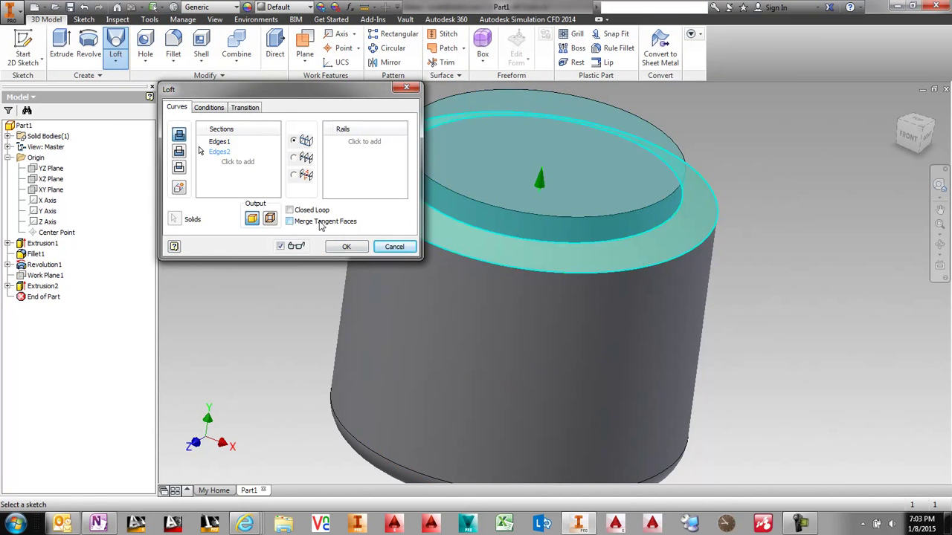
key(Return)
- Fillet the upper and lower edges of the lofted shoulder with a .06 in radius
shift+middle_drag(295, 236, 276, 152)
key(f)
click(412, 183)
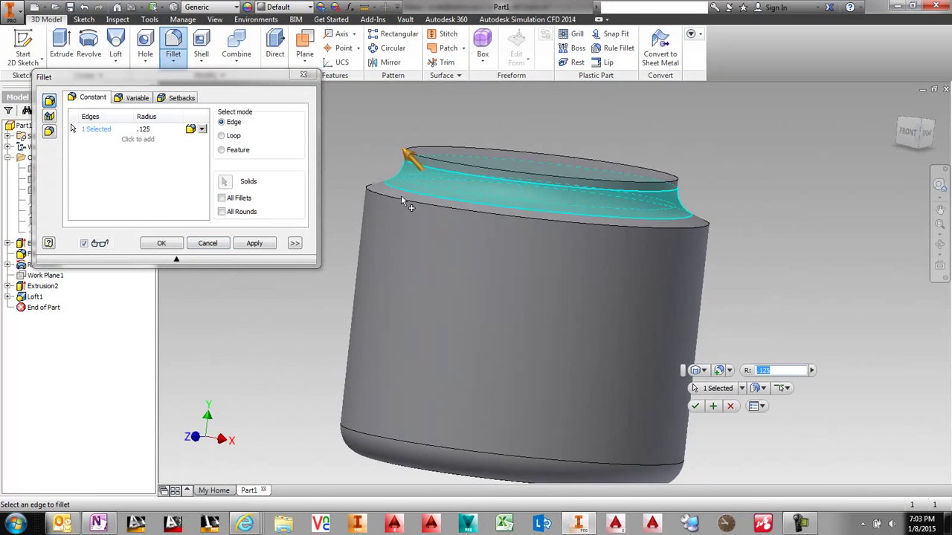
click(402, 199)
text(.06)
shift+middle_drag(349, 221, 346, 255)
click(162, 243)
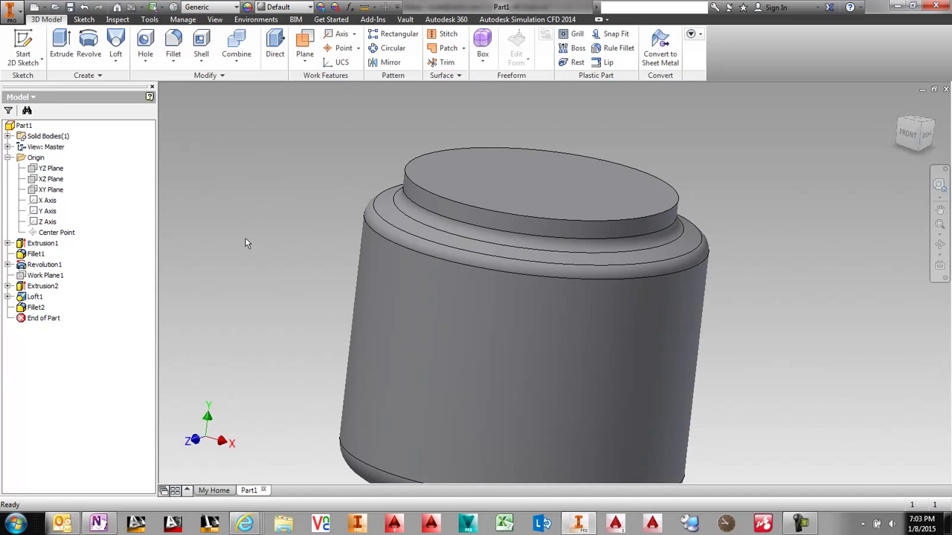
- Create a work plane offset -1.84 in from the flat ring on the jar's bottom, placing it above the neck
click(305, 45)
shift+middle_drag(338, 204, 358, 96)
drag(462, 333, 490, 233)
text(-)
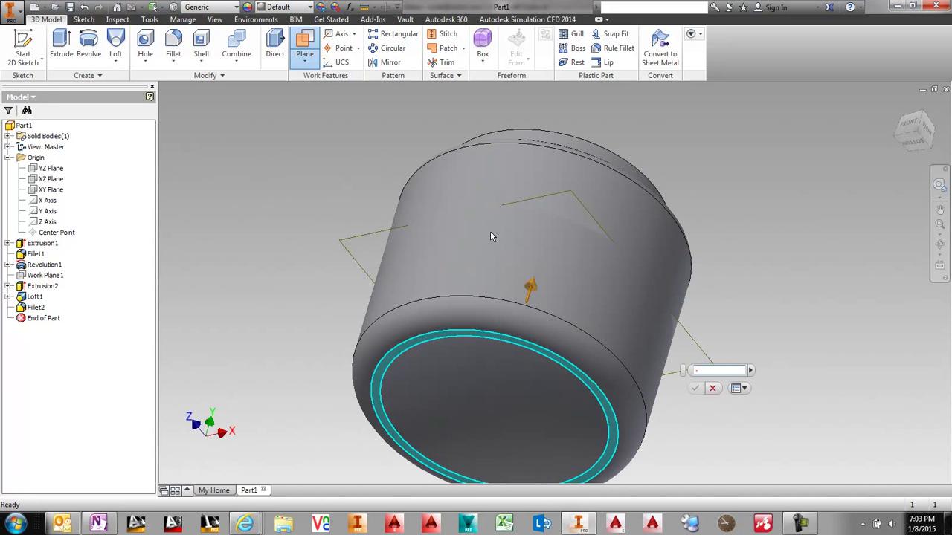
text(1.84)
key(Return)
shift+middle_drag(490, 234, 487, 298)
- Try to sketch a circle centered at the origin on the work plane above the neck
right_click(31, 318)
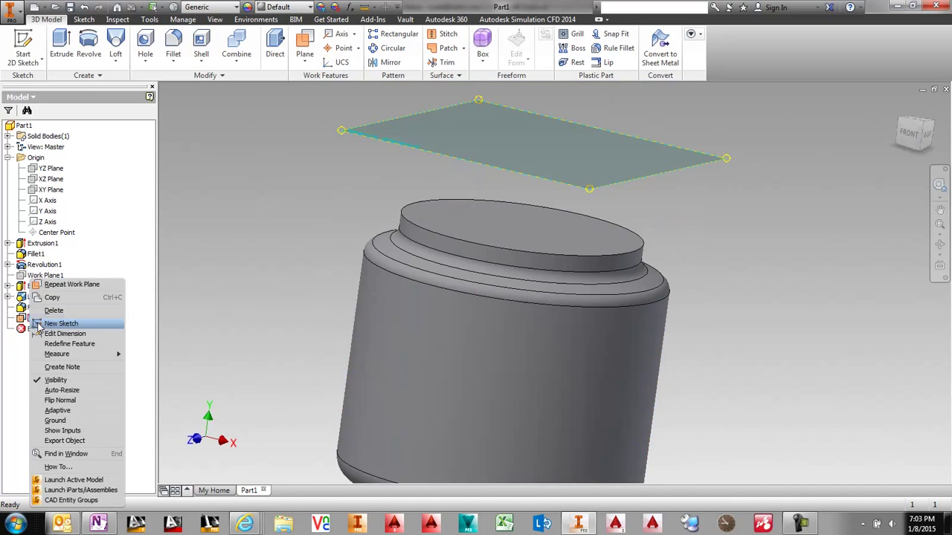
click(66, 403)
click(374, 161)
click(89, 45)
click(555, 282)
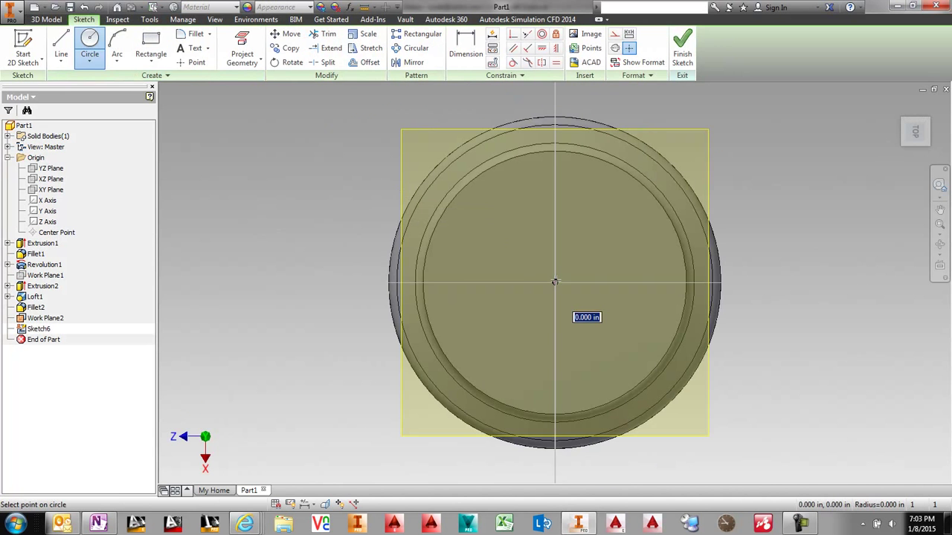
key(Escape)
shift+middle_drag(260, 241, 257, 195)
click(682, 46)
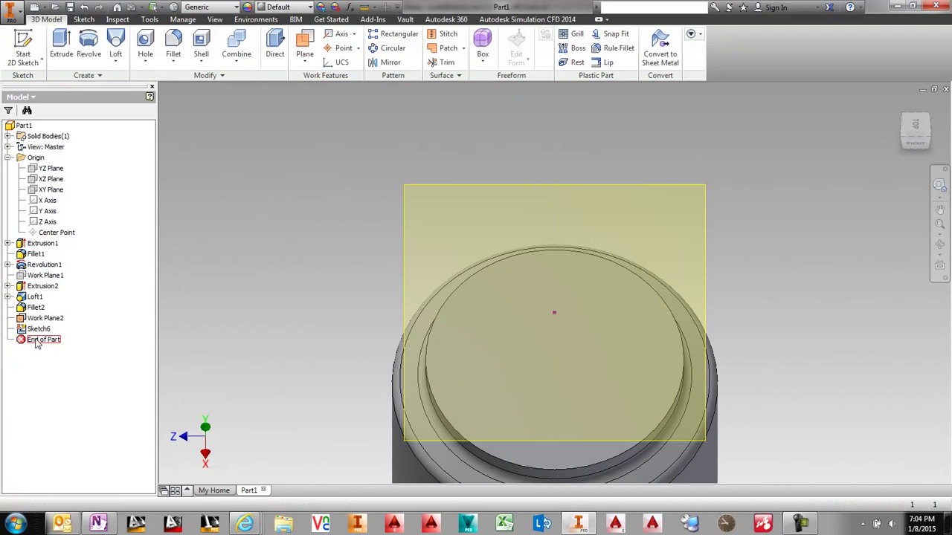
- Roll the end-of-part marker back above the upper work plane and shell the jar .11 in thick, removing the neck's top face
drag(38, 341, 40, 313)
click(200, 43)
click(543, 337)
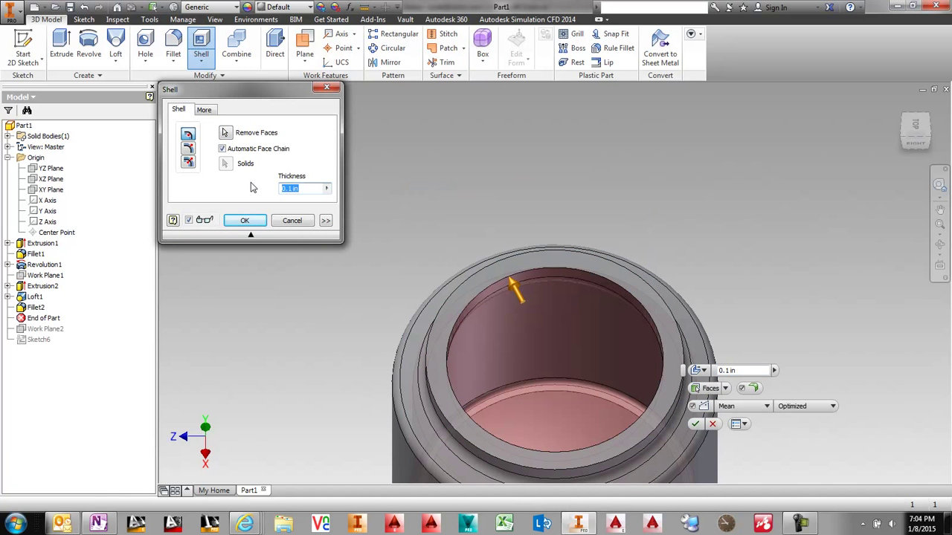
text(.11)
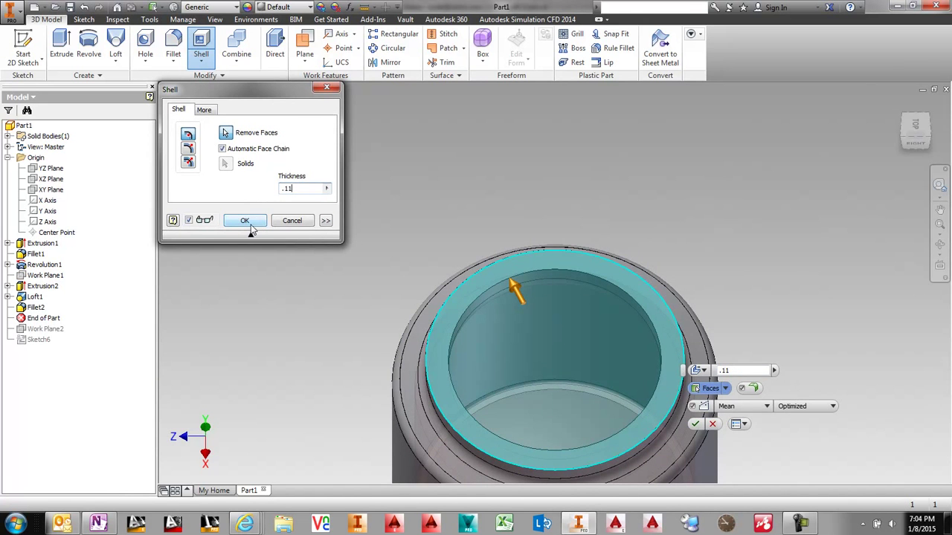
click(245, 221)
- Move the end-of-part marker below the upper work plane and create a sketch of the neck's top face edges
drag(38, 328, 41, 343)
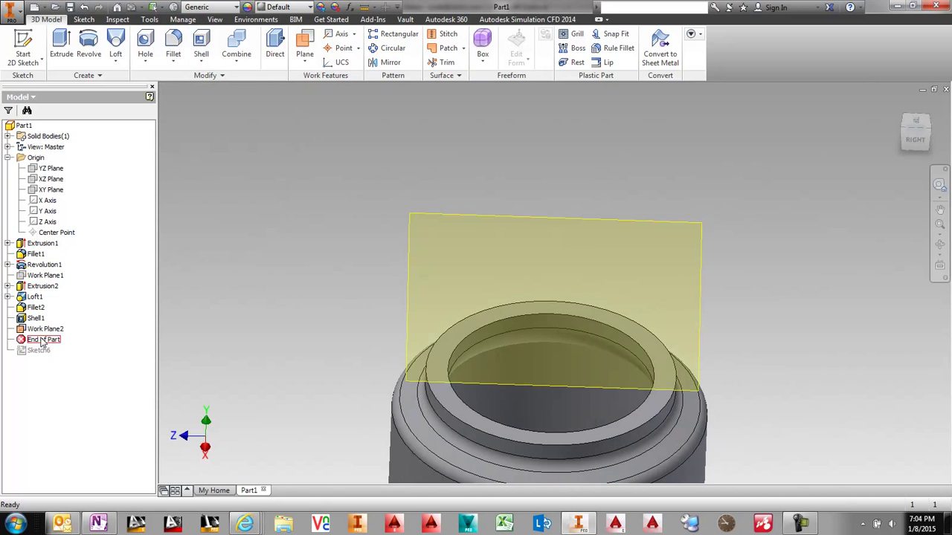
click(444, 350)
right_drag(404, 278, 416, 238)
right_drag(346, 230, 347, 298)
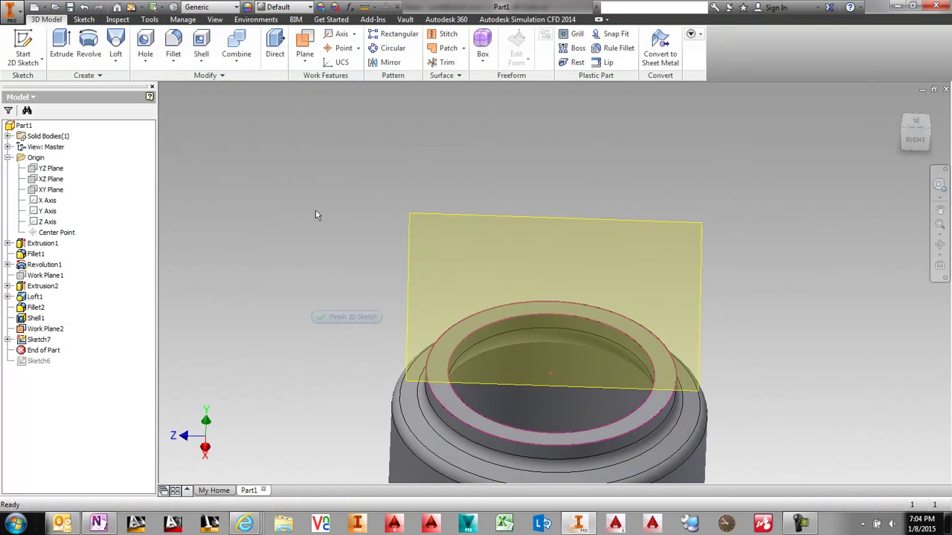
- Extrude the neck's ring profile up to the upper work plane using the To extent
click(61, 47)
click(476, 320)
click(326, 137)
click(305, 165)
click(418, 242)
click(280, 229)
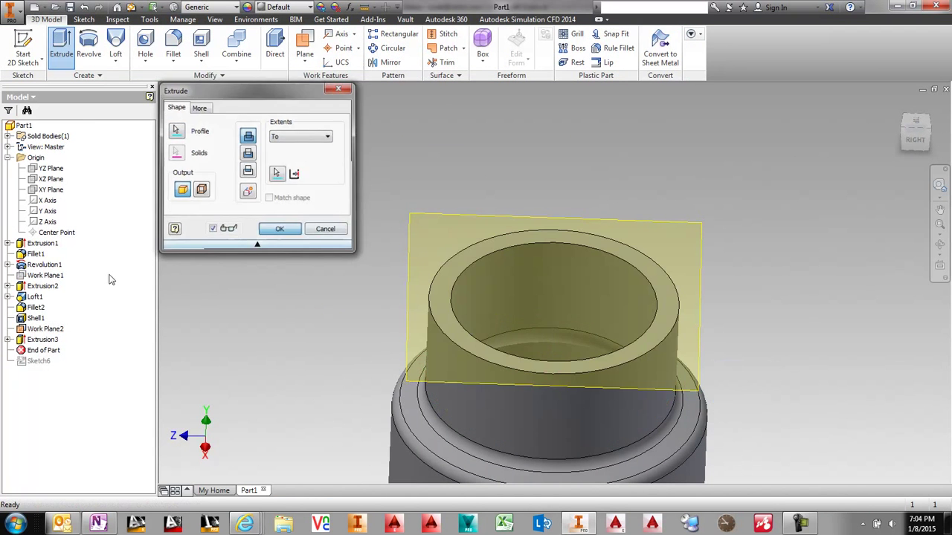
- Rename the upper work plane as Top of Jar
key(Escape)
double_click(43, 329)
text(Top of Jar)
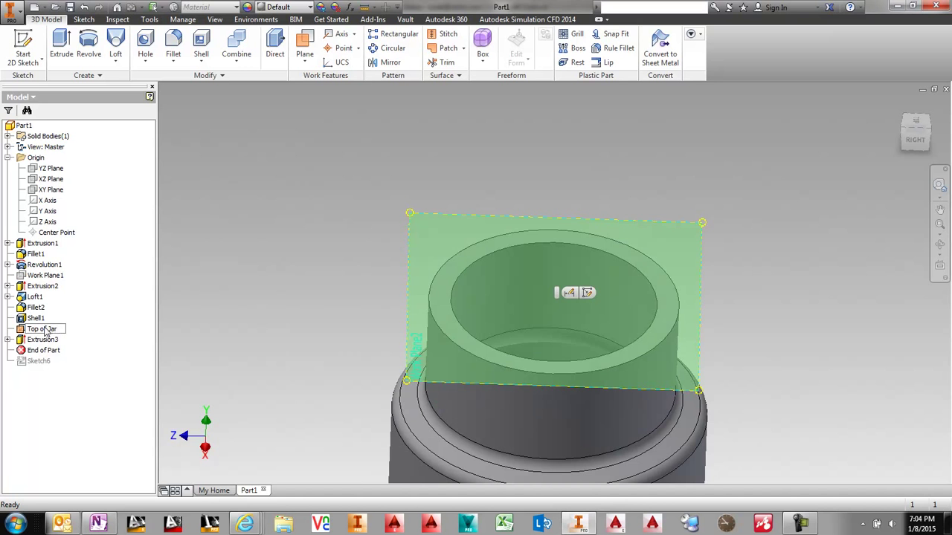
- Delete the unused sketch below the end-of-part marker and hide the Top of Jar plane
right_click(45, 349)
click(77, 392)
right_click(408, 268)
click(396, 293)
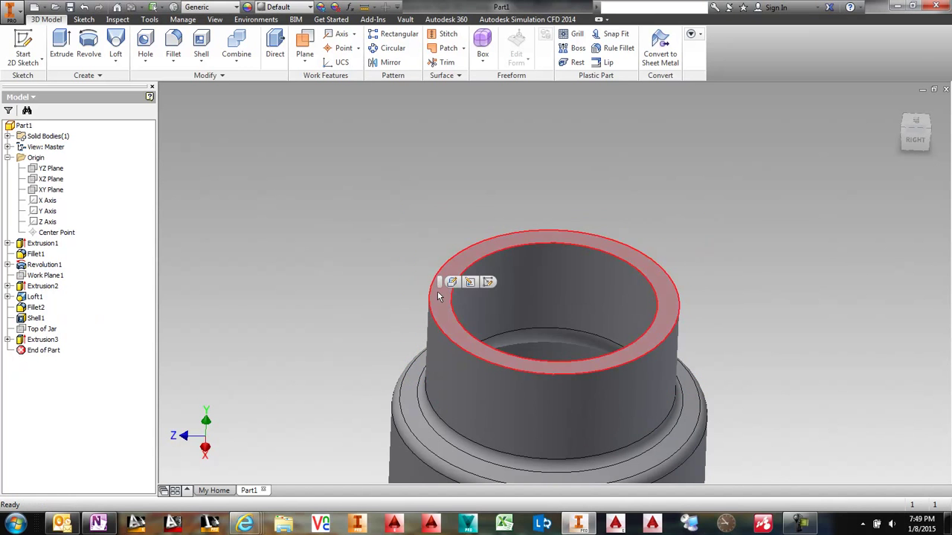
- Sketch a 1.35 in diameter circle centered on the neck's top face and project the neck's outer edge
click(431, 273)
click(241, 54)
click(463, 187)
key(c)
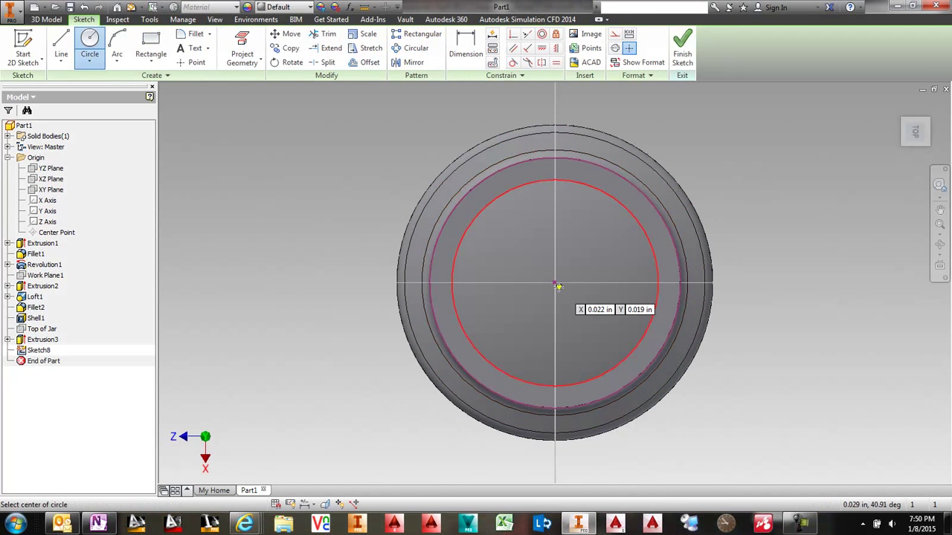
click(555, 282)
text(1.35)
key(Return)
click(682, 49)
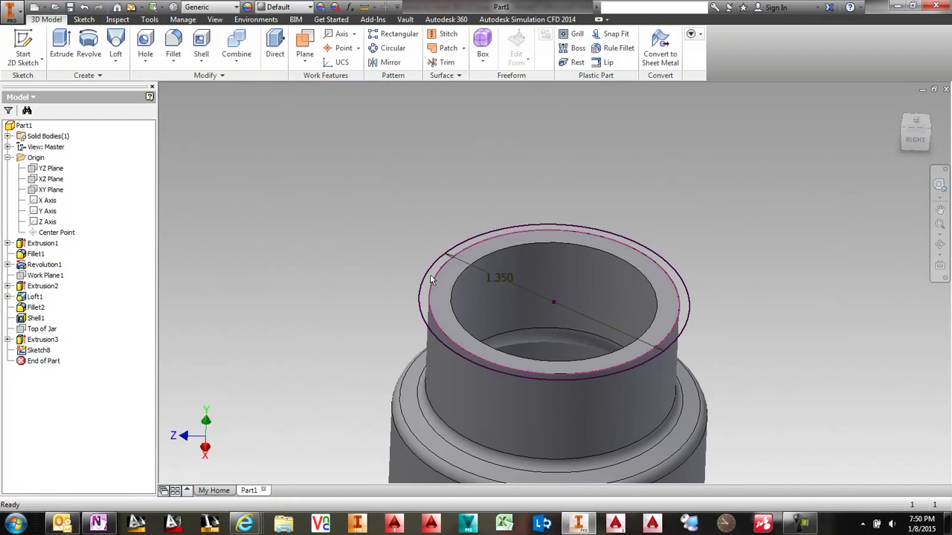
- Extrude the ring between the 1.35 in circle and the neck's outer edge downward .41 in, joining it
key(e)
click(431, 278)
click(298, 174)
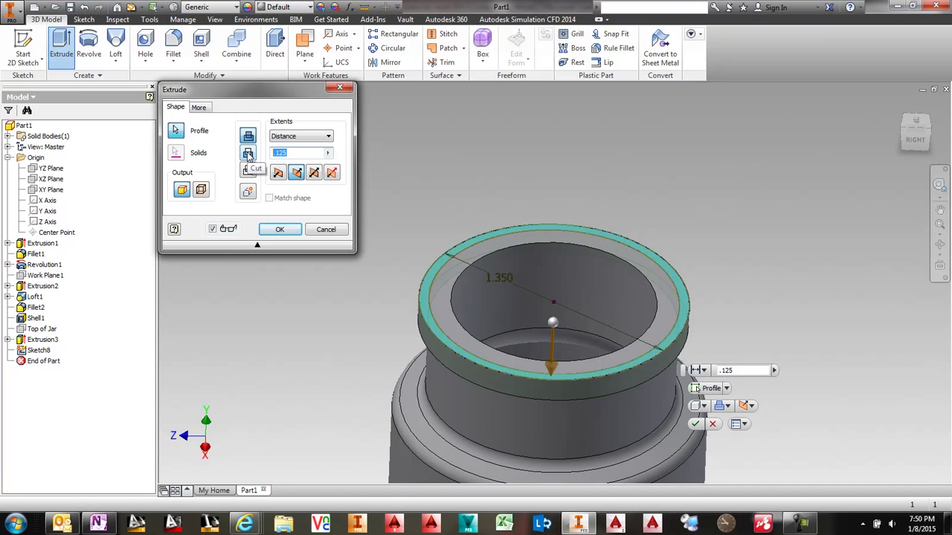
text(.41)
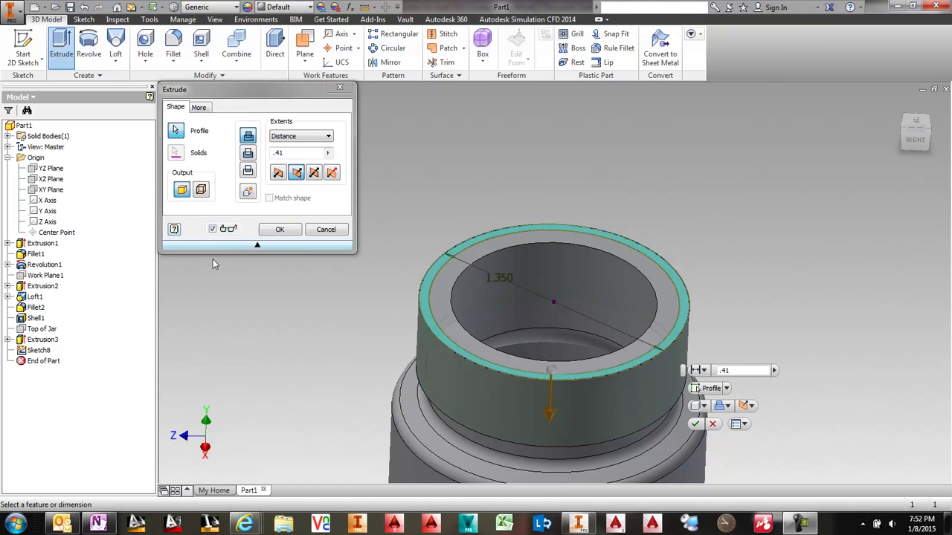
click(279, 229)
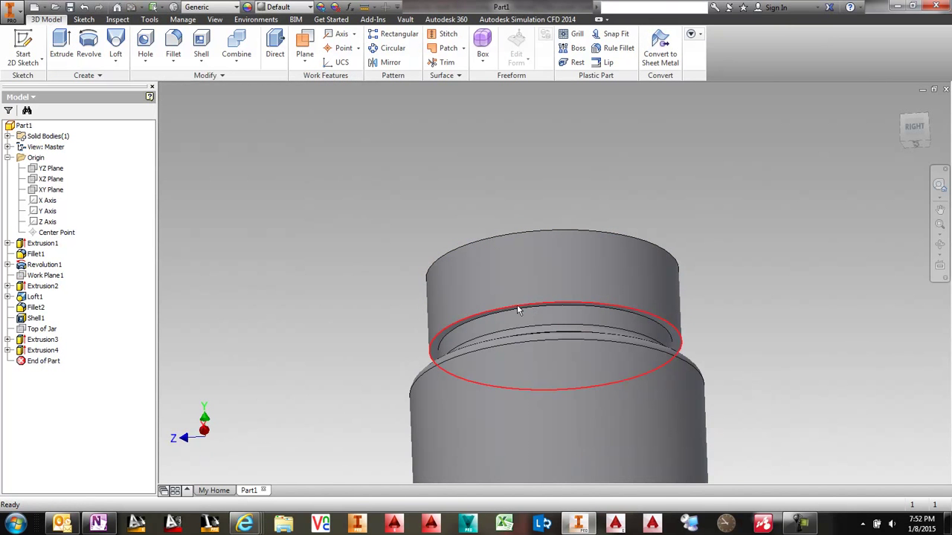
- Chamfer the lower outer edge of the neck collar with a .05 in distance
click(521, 309)
key(ctrl+shift+k)
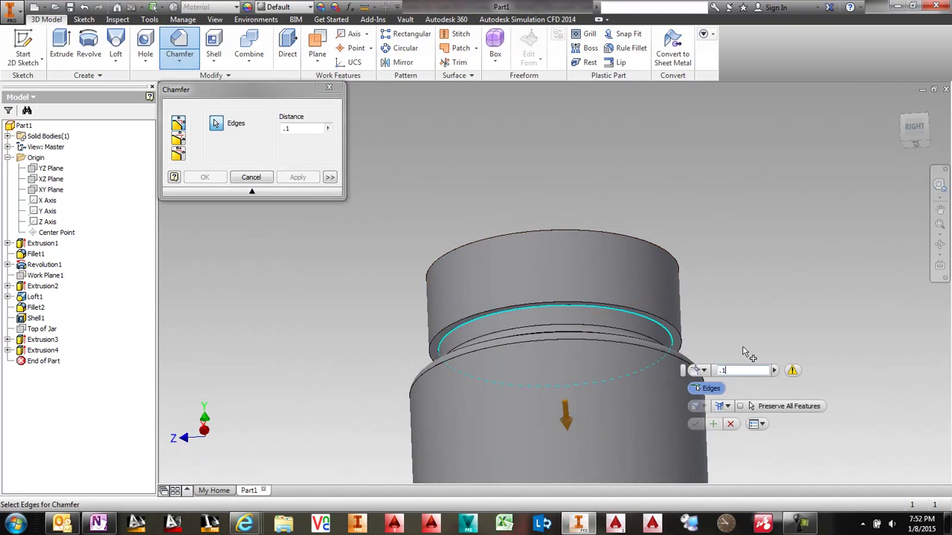
key(BackSpace)
text(05)
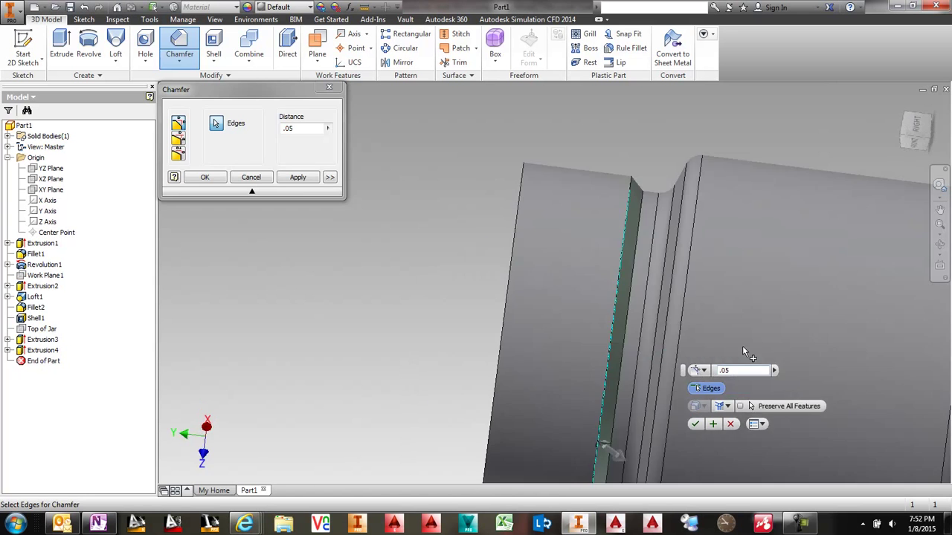
click(693, 424)
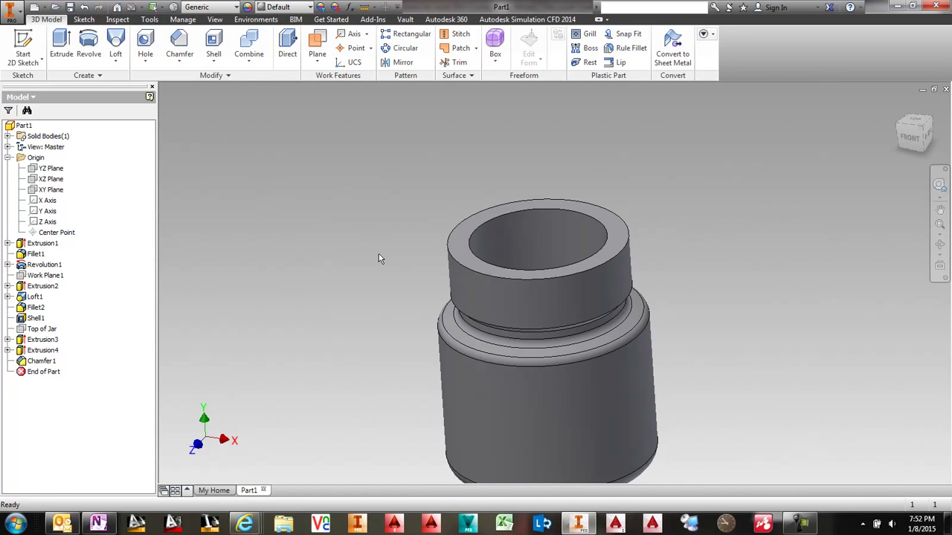
- Start a sliced sketch on the YZ plane, project the neck's outer edge and draw a small circle centered on that edge
click(47, 169)
key(s)
key(F7)
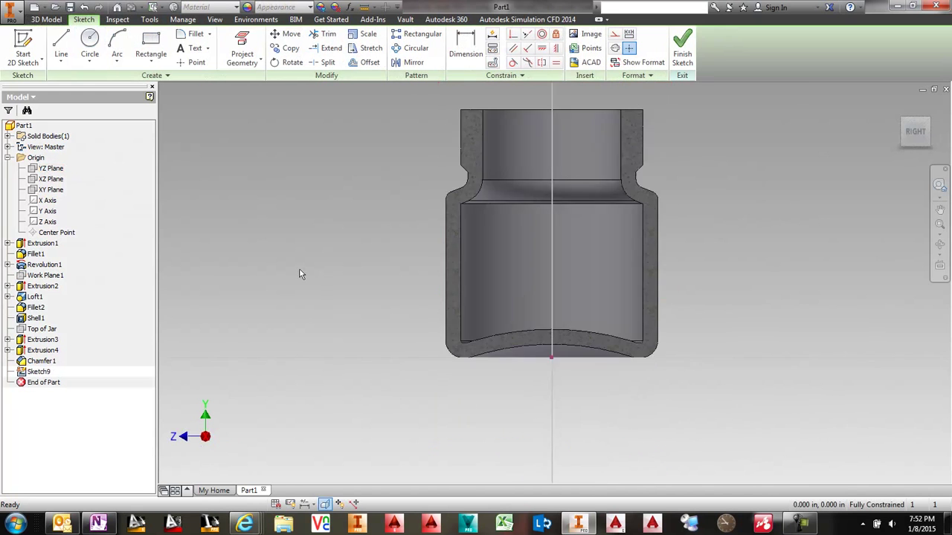
scroll(476, 139, up, 4)
middle_drag(496, 137, 470, 192)
click(253, 42)
click(470, 158)
click(89, 43)
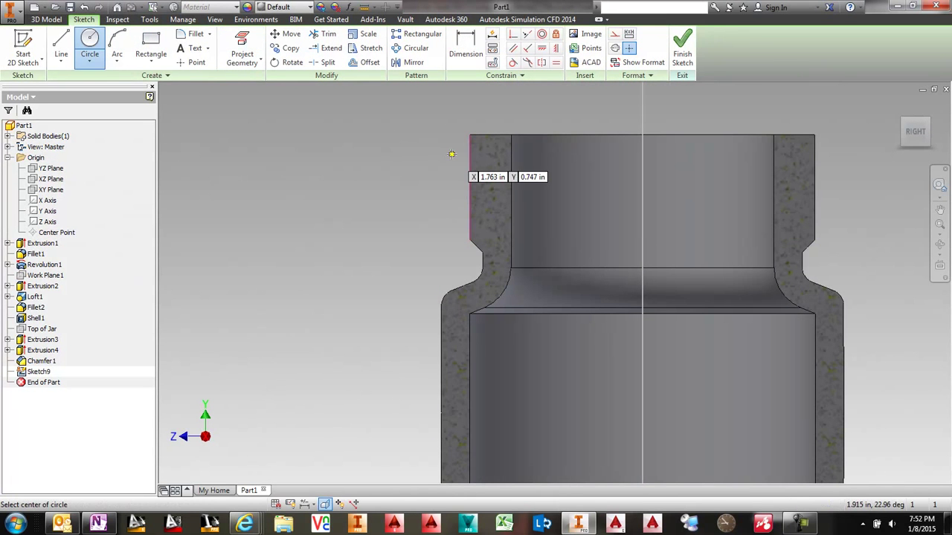
click(471, 157)
click(459, 153)
- Dimension the circle's center .125 in below the neck's top corner and set its diameter to .085 in
click(466, 46)
click(471, 137)
click(470, 157)
click(433, 153)
text(.125)
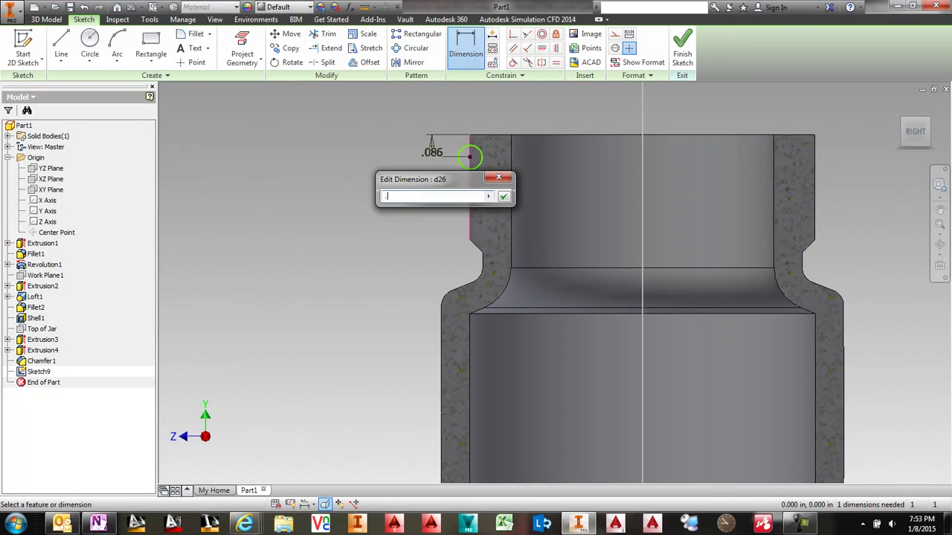
key(Return)
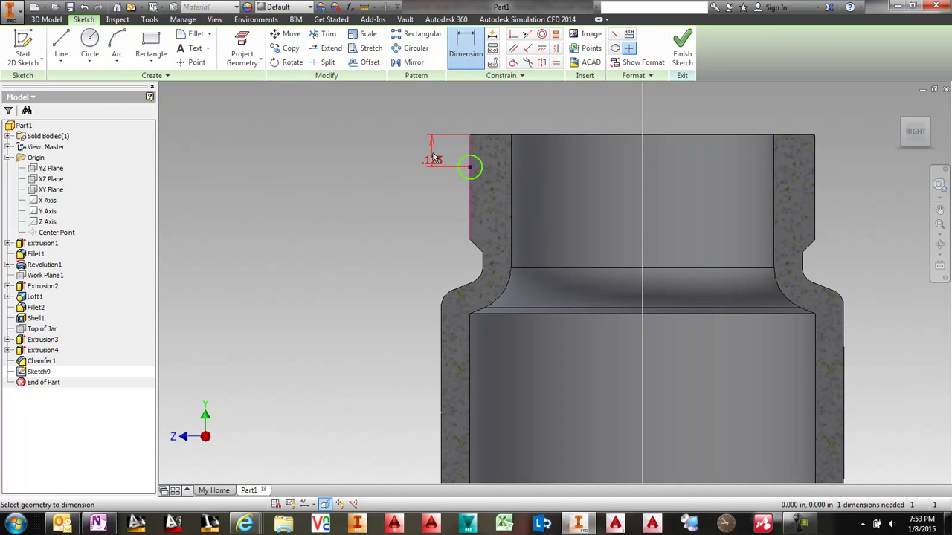
click(437, 185)
text(.085)
key(Return)
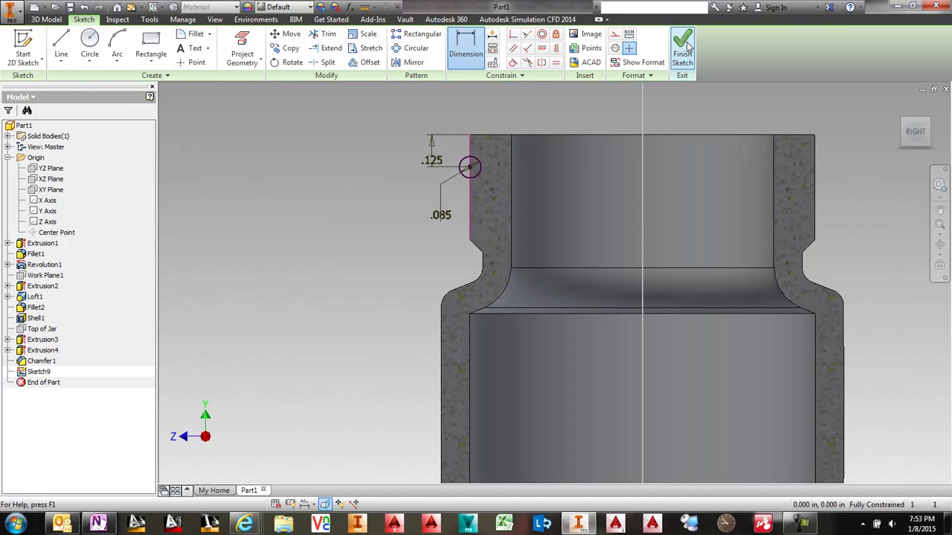
- Coil the circle around the Y axis as a joined thread with .125 in pitch and 1.25 revolutions
click(683, 46)
click(115, 61)
click(127, 130)
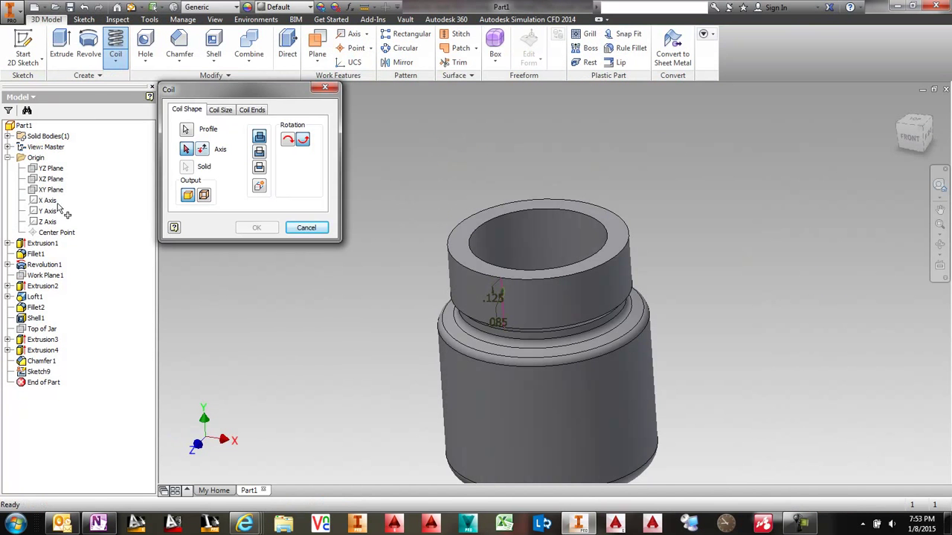
click(60, 211)
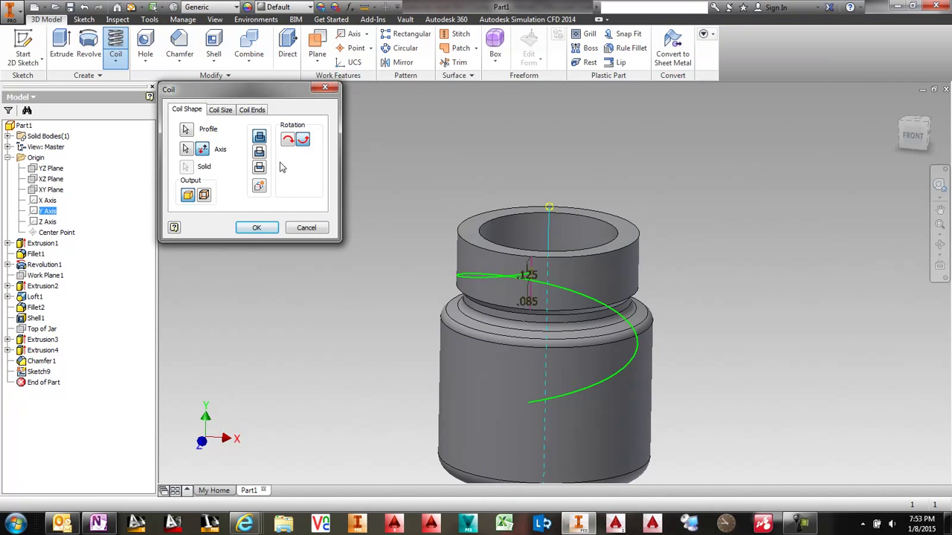
click(216, 111)
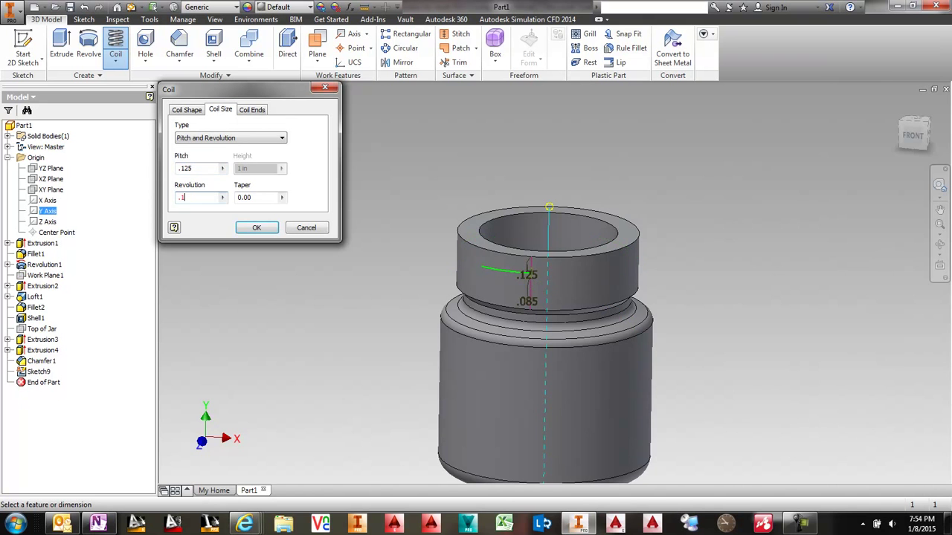
double_click(186, 197)
text(1.25)
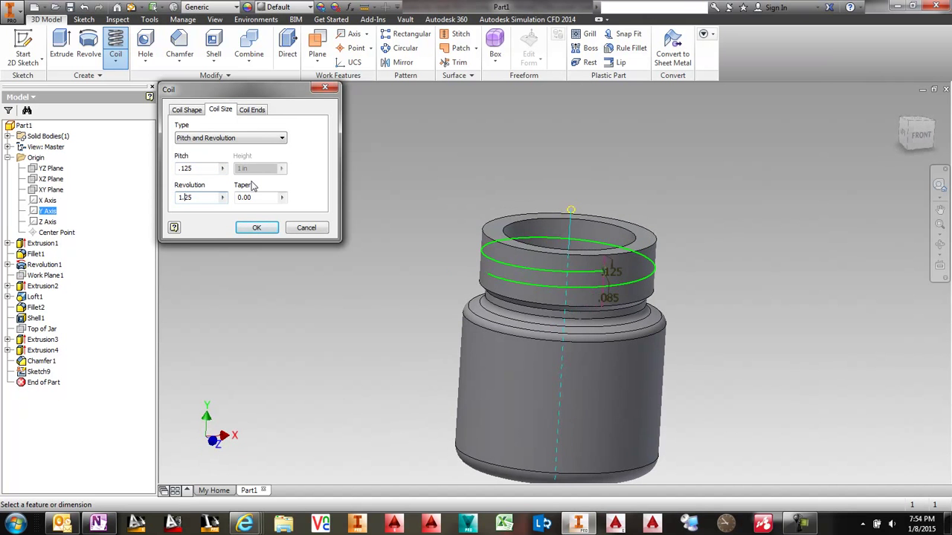
click(257, 227)
- Sketch on the thread's upper end face and round that end off with a full joined Revolve
scroll(355, 196, up, 5)
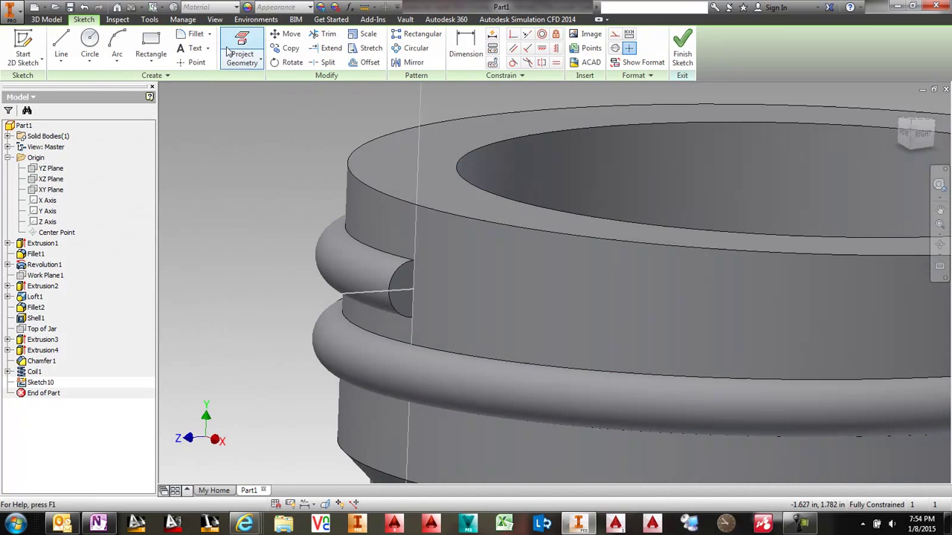
click(242, 48)
click(682, 53)
click(89, 48)
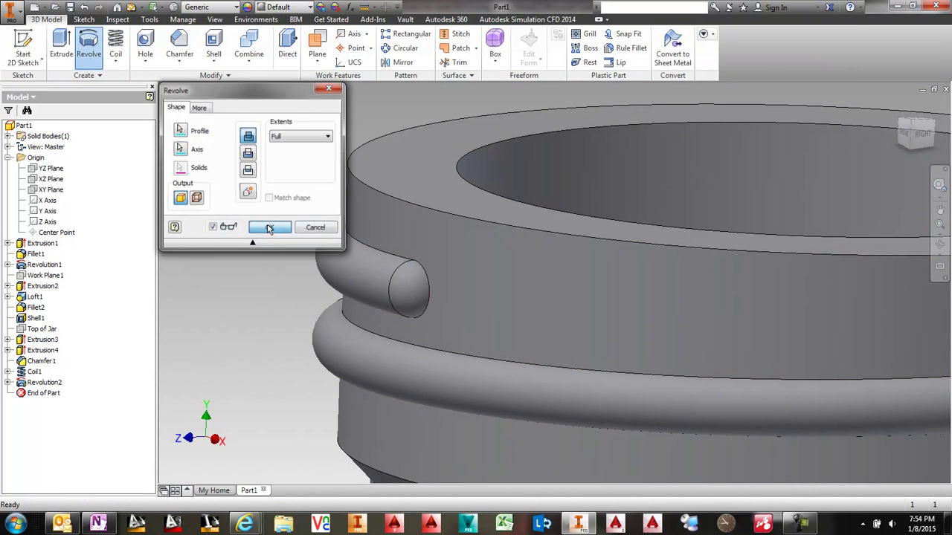
click(257, 225)
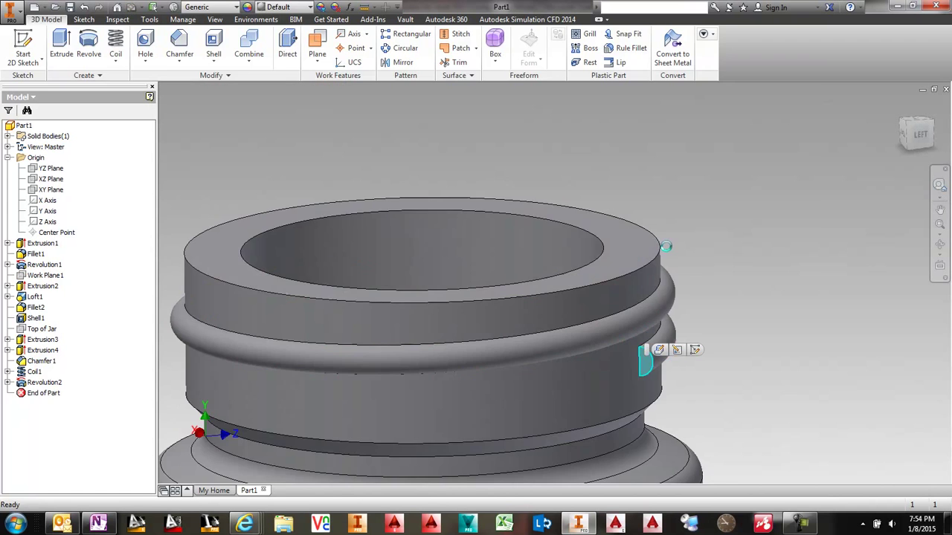
- Sketch on the thread's lower end face and coil it onward with .125 in pitch, .25 revolution and .25 taper
click(659, 350)
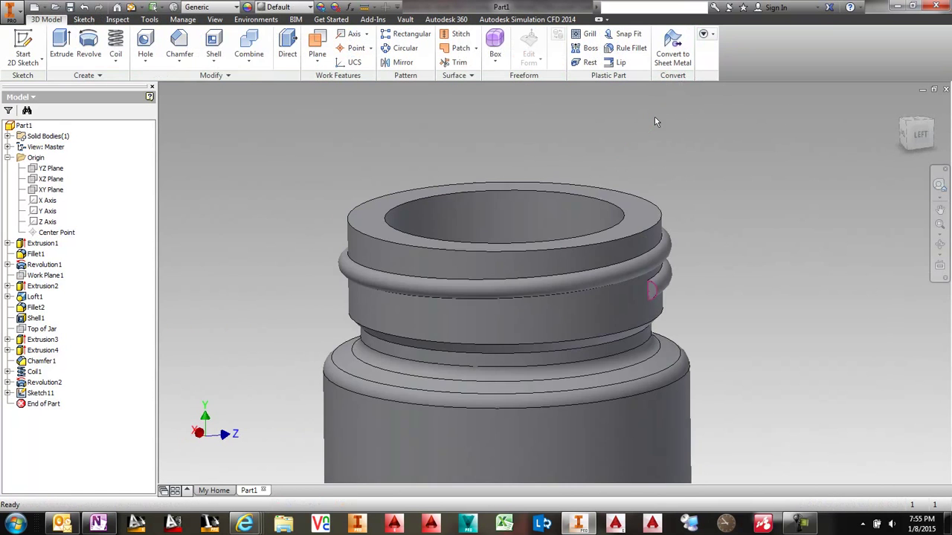
click(115, 47)
click(532, 262)
shift+middle_drag(500, 237, 495, 286)
click(201, 153)
click(218, 113)
key(Tab)
text(.25)
click(255, 228)
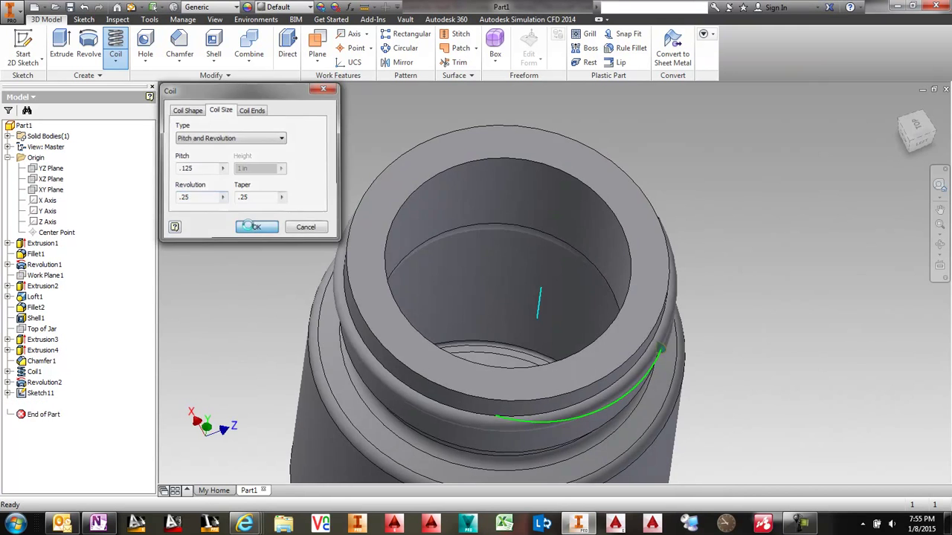
- Fillet the inner and outer edges of the neck's top rim with a .02 in radius
shift+middle_drag(275, 260, 249, 230)
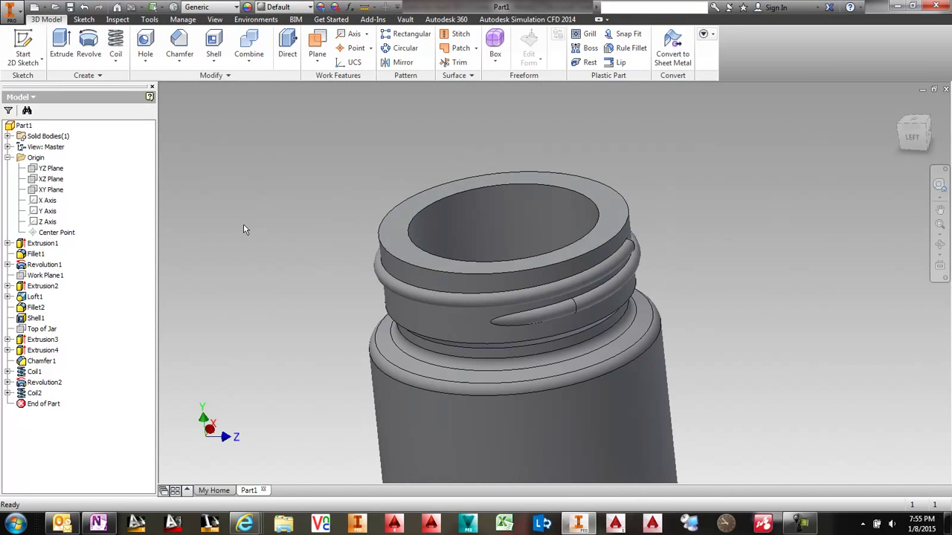
click(447, 194)
ctrl+click(444, 186)
key(f)
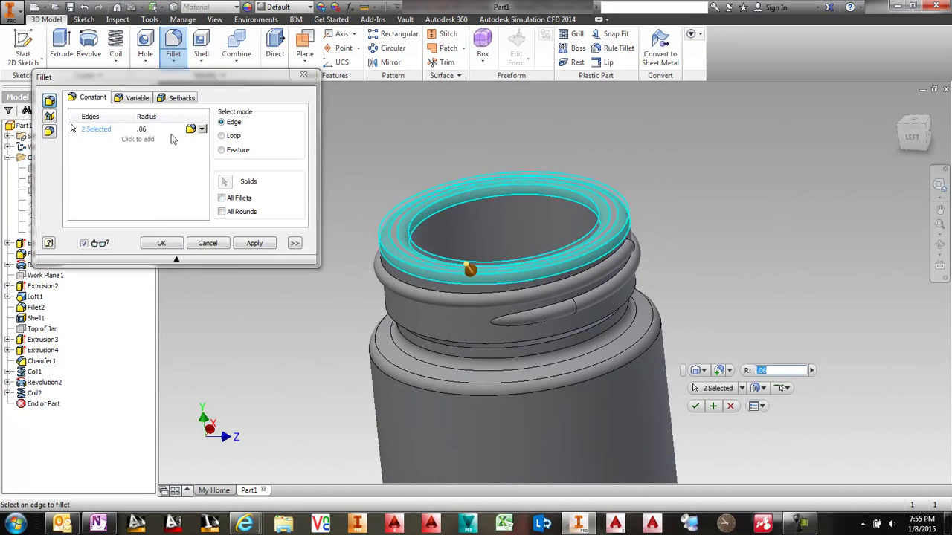
click(152, 128)
text(.02)
click(162, 244)
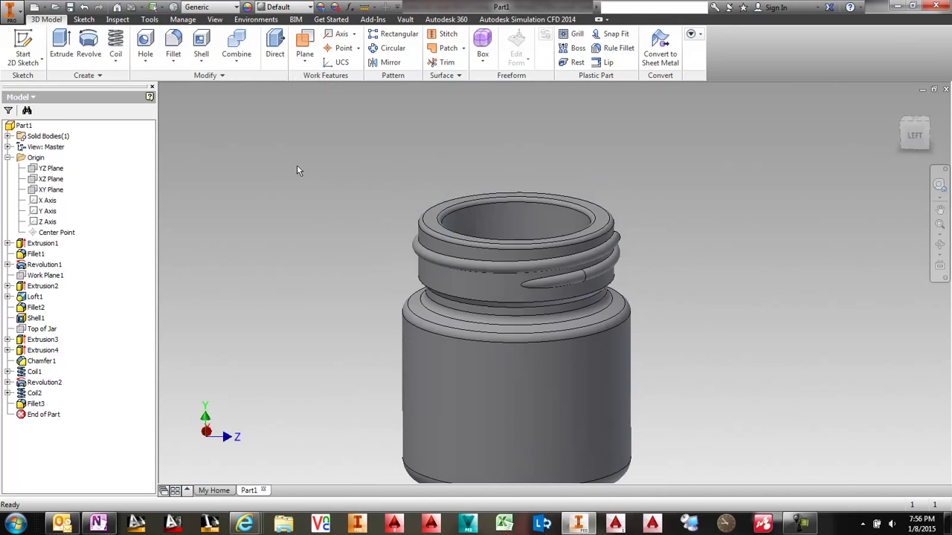
- Assign the Glass material to the part and save it as Tamiya 3-4 oz Jar
click(211, 7)
click(210, 45)
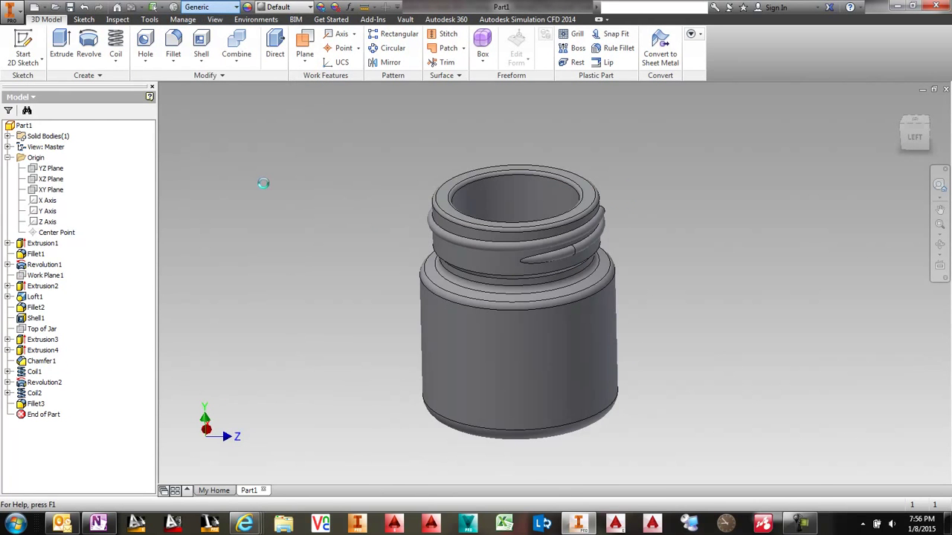
key(ctrl+s)
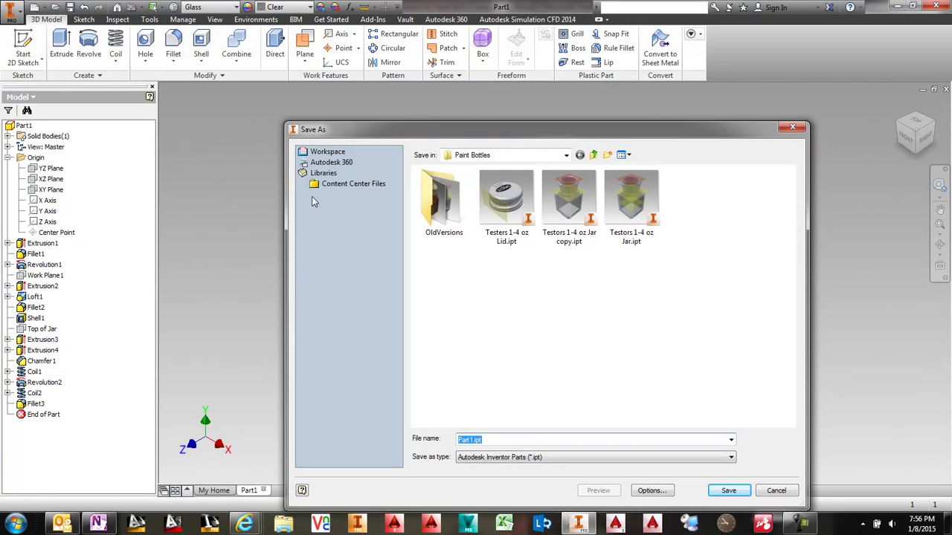
text(Tamiya 3-4 oz Jar)
key(Return)
- Create a work plane across the jar's body and extrude the inner circular profile as a new solid for the contents
click(305, 45)
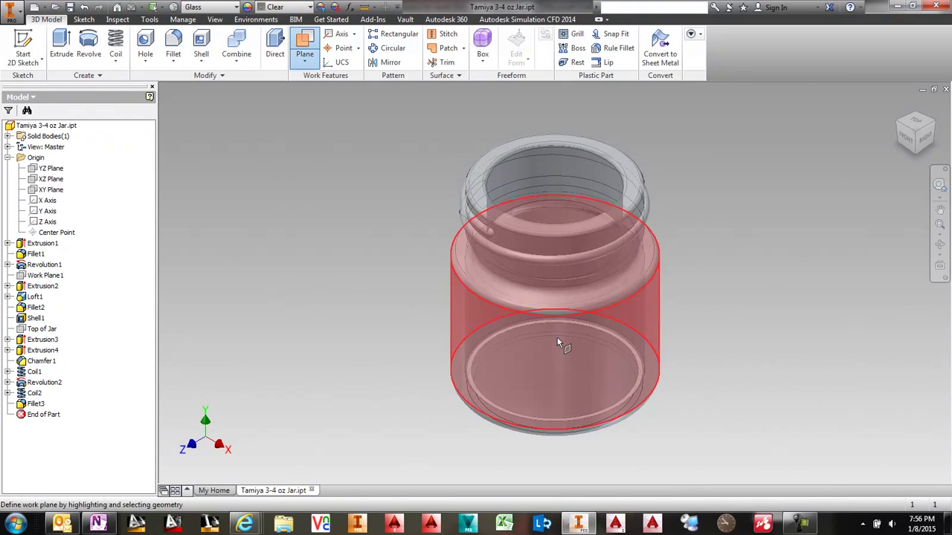
drag(523, 223, 516, 345)
shift+middle_drag(601, 373, 618, 339)
key(Return)
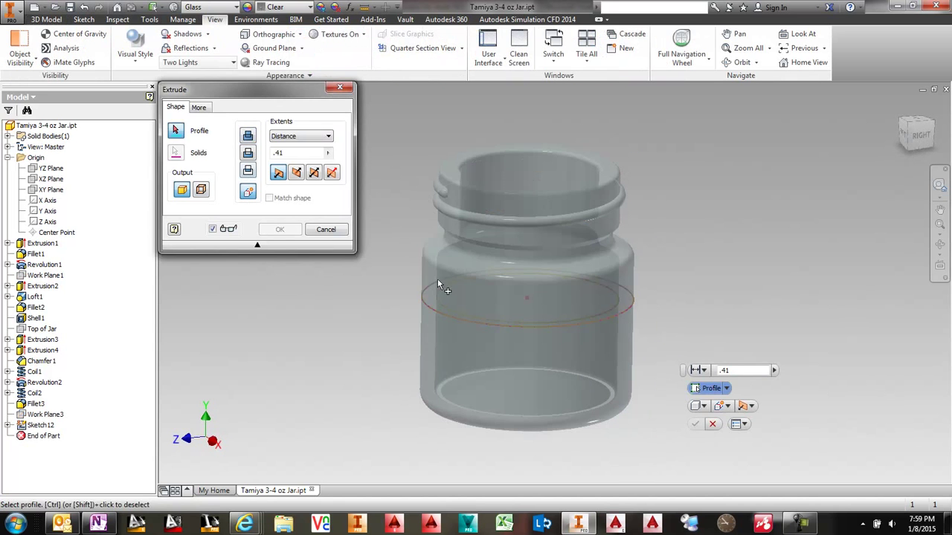
click(301, 136)
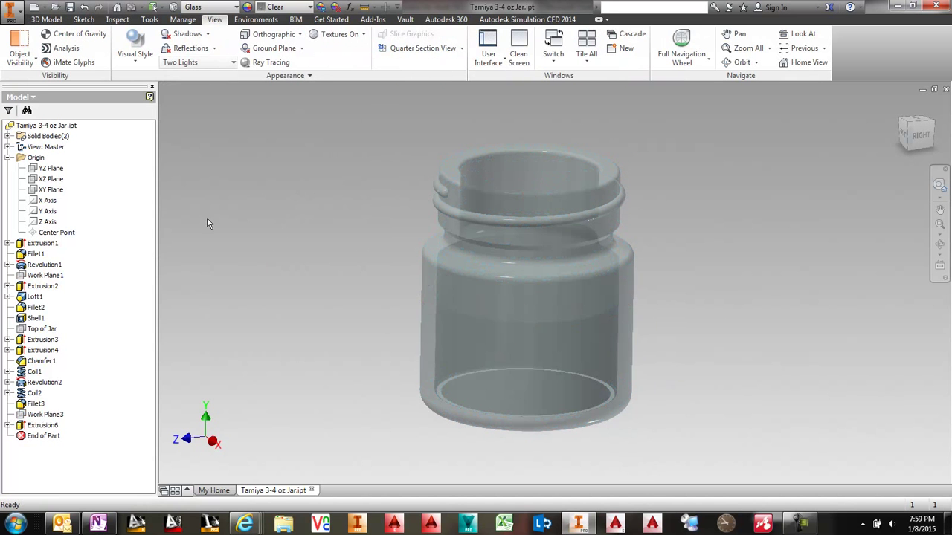
- Set the feature appearance of the extruded contents solid to Black
right_click(42, 425)
click(85, 452)
click(320, 303)
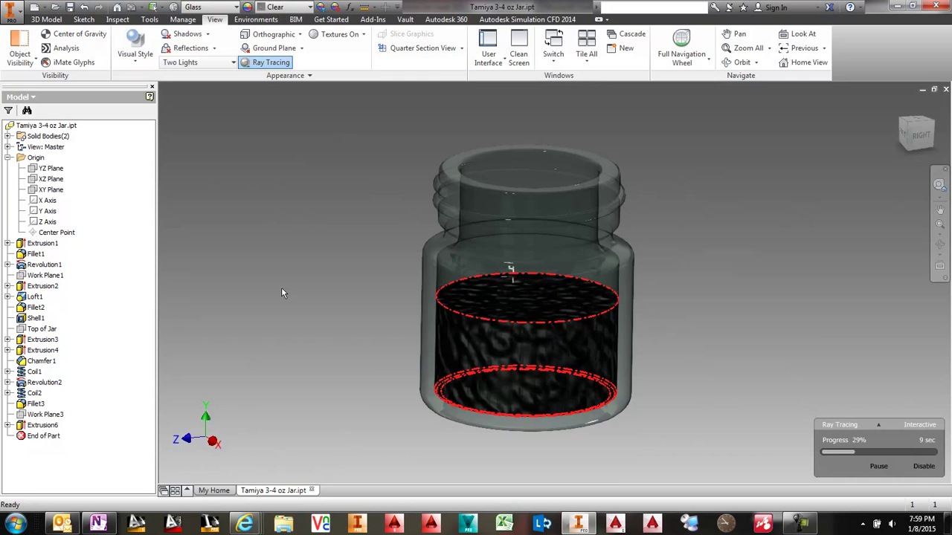
- Turn off ray tracing and examine the Paint category of the Autodesk Appearance Library
click(270, 221)
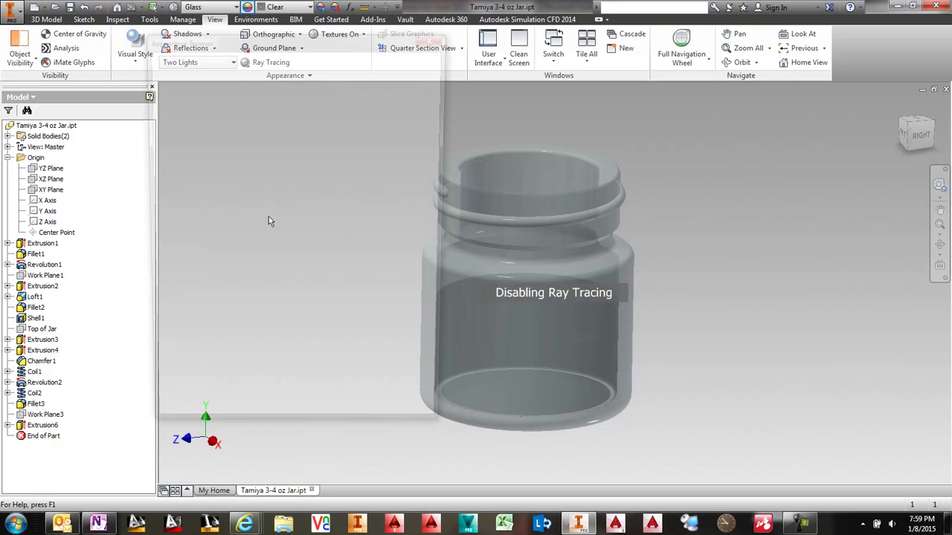
click(147, 164)
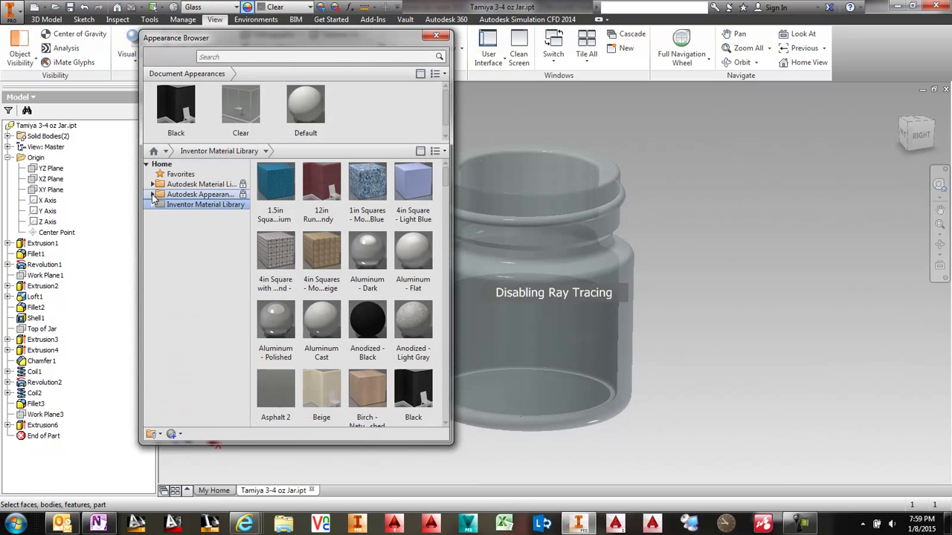
click(152, 194)
scroll(179, 215, down, 4)
click(181, 345)
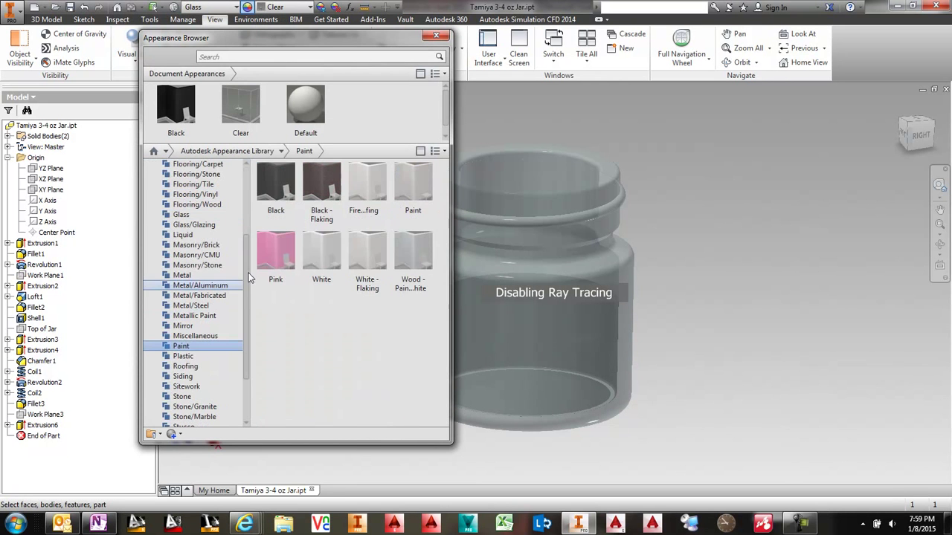
click(436, 35)
- Check the contents extrusion's feature appearance setting and preview the jar with ray tracing
right_click(32, 417)
right_click(26, 426)
click(55, 453)
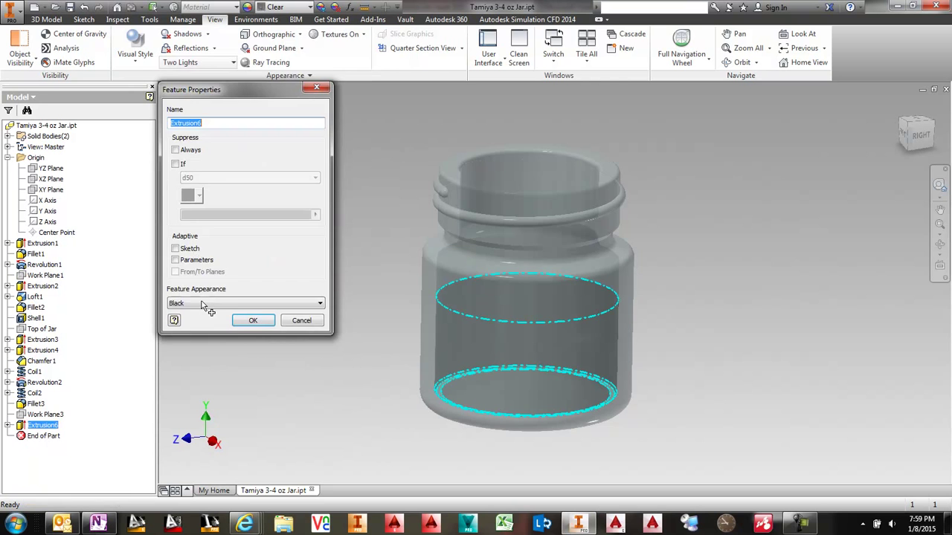
click(320, 303)
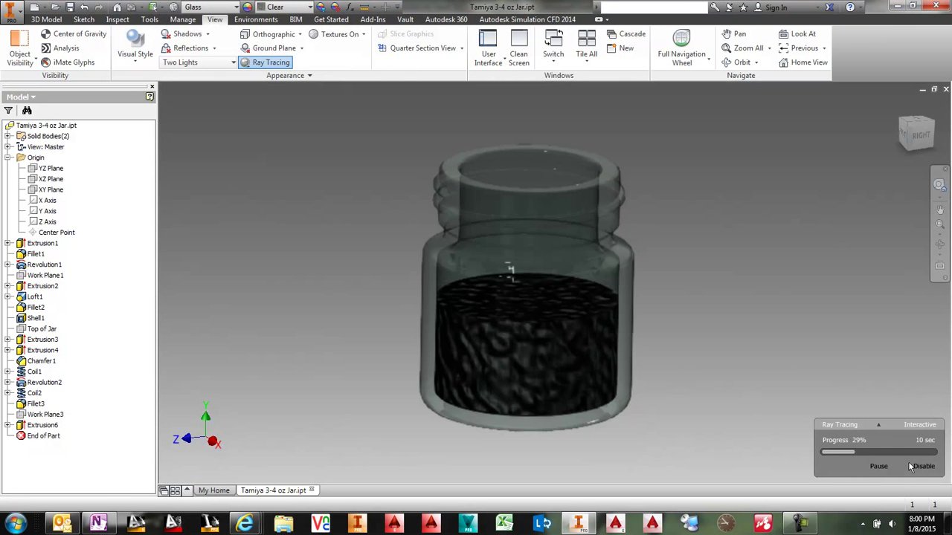
click(910, 465)
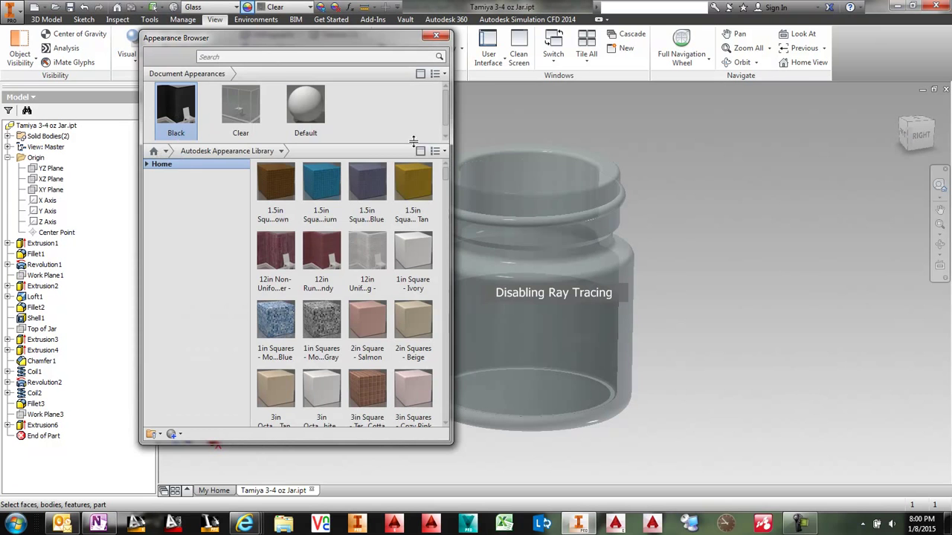
- Edit the Black document appearance and change its Finish Bumps type
double_click(174, 109)
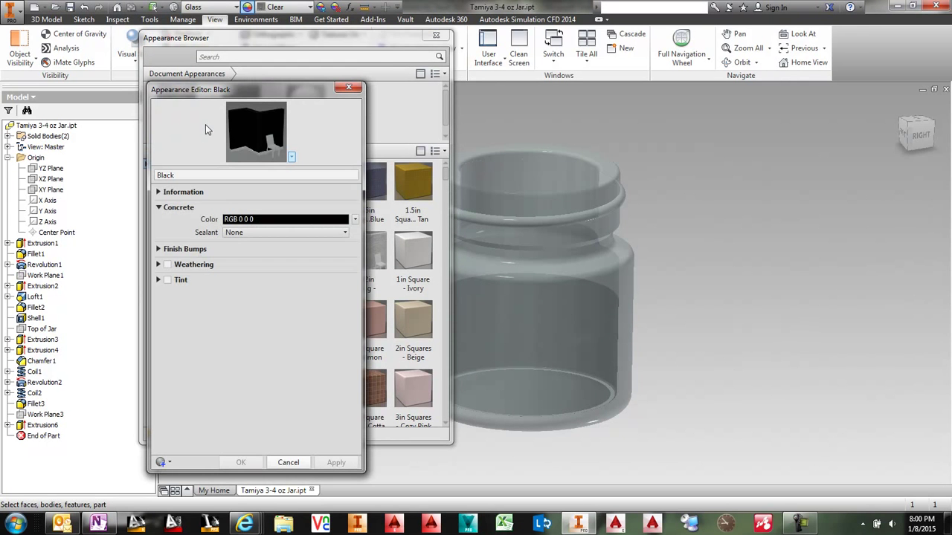
click(165, 249)
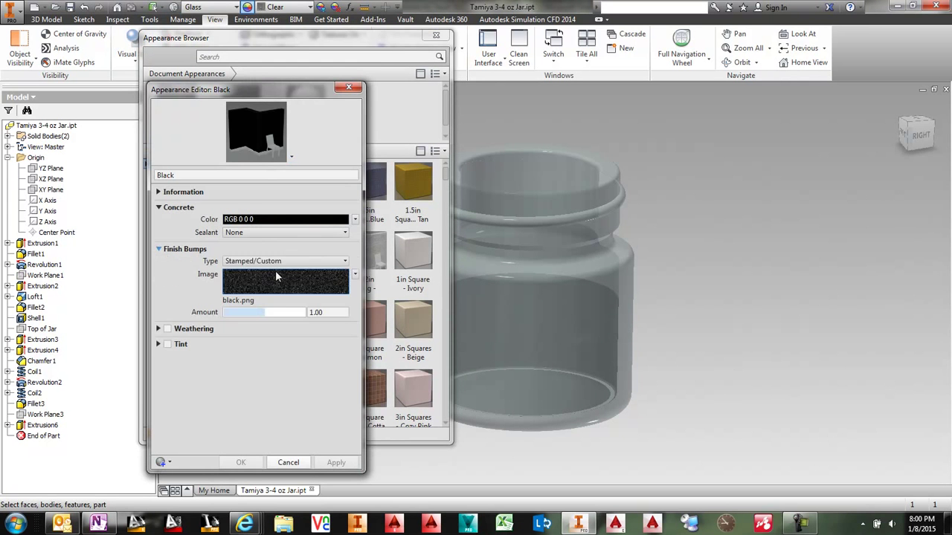
click(305, 261)
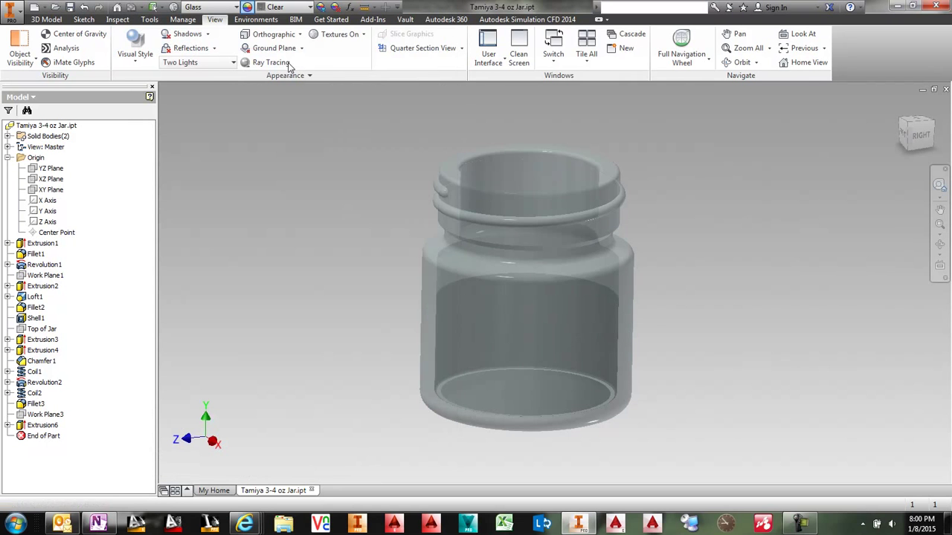
- Preview the jar's black contents with ray tracing
click(287, 64)
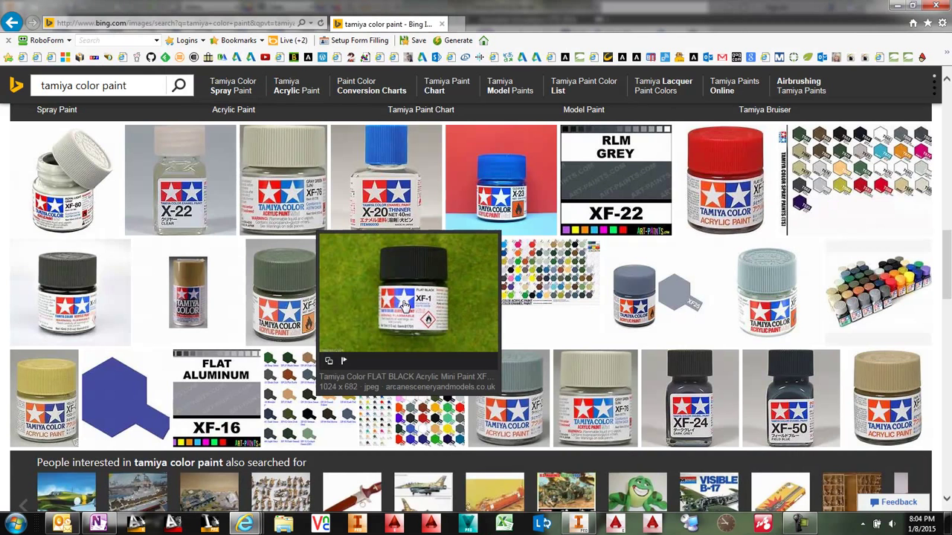
- Switch to the browser's Tamiya color paint image results and capture the Flat Black XF-1 jar's front label
click(335, 312)
key(Print)
drag(320, 245, 458, 352)
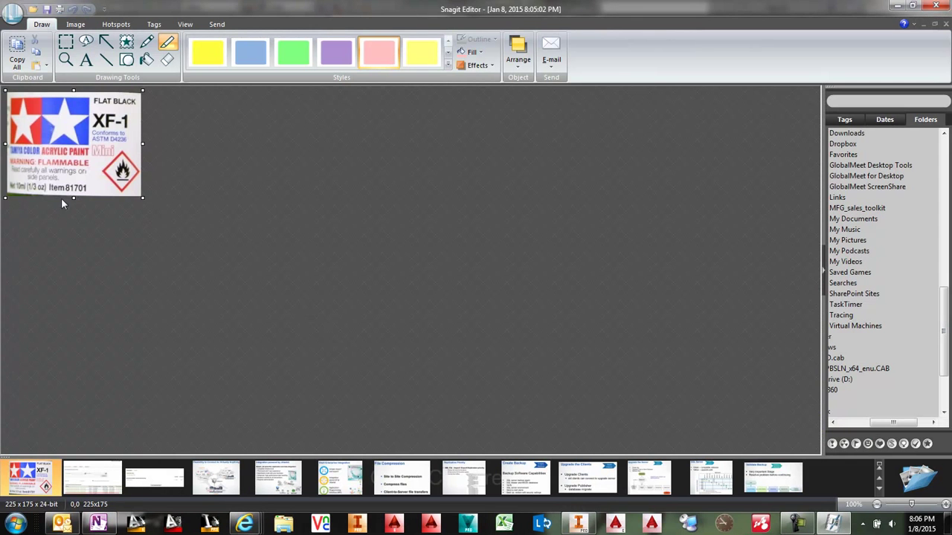
- Trim the lower edge of the captured label and save it as a Tamiya Color PNG in the Paint Bottles folder
drag(74, 198, 74, 191)
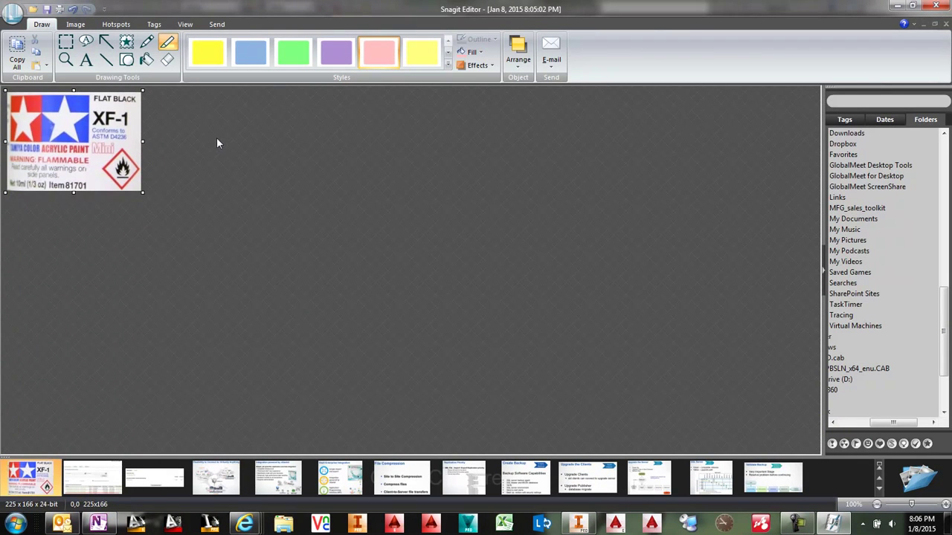
key(ctrl+s)
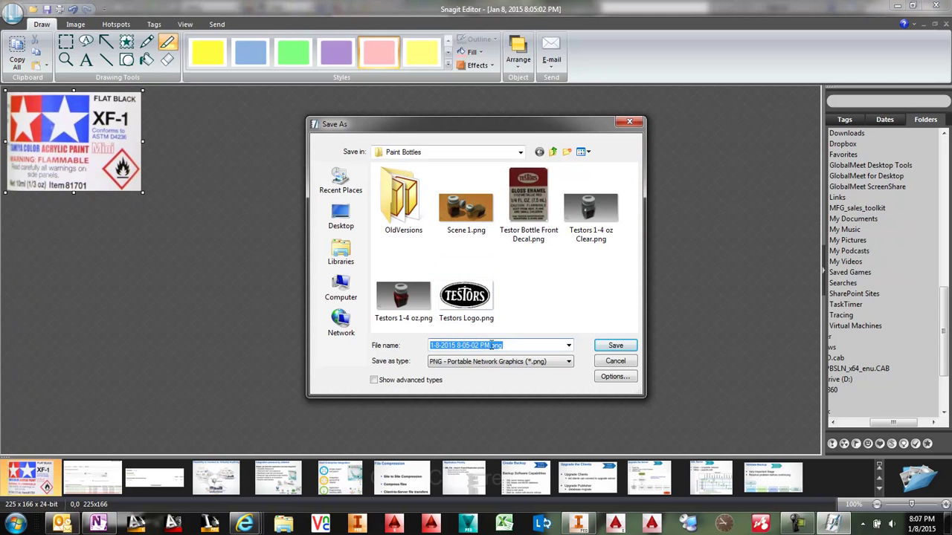
text(Tamiya Color)
- In the Inventor jar part, create a work plane parallel to the YZ plane and tangent to the body, and start a sketch on it
click(50, 168)
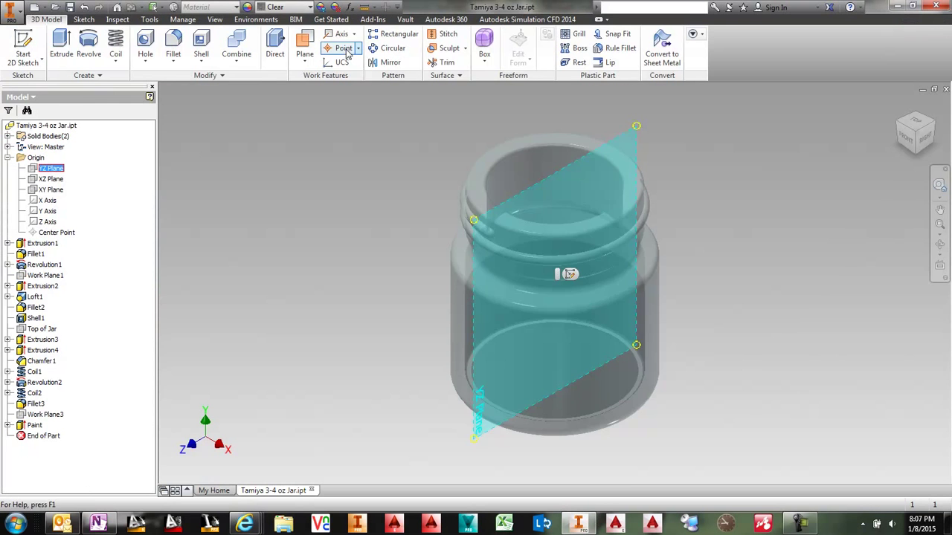
click(305, 44)
click(658, 288)
click(641, 315)
middle_drag(364, 392, 352, 302)
- Insert the saved label image from the Paint Bottles folder into the sketch
click(586, 34)
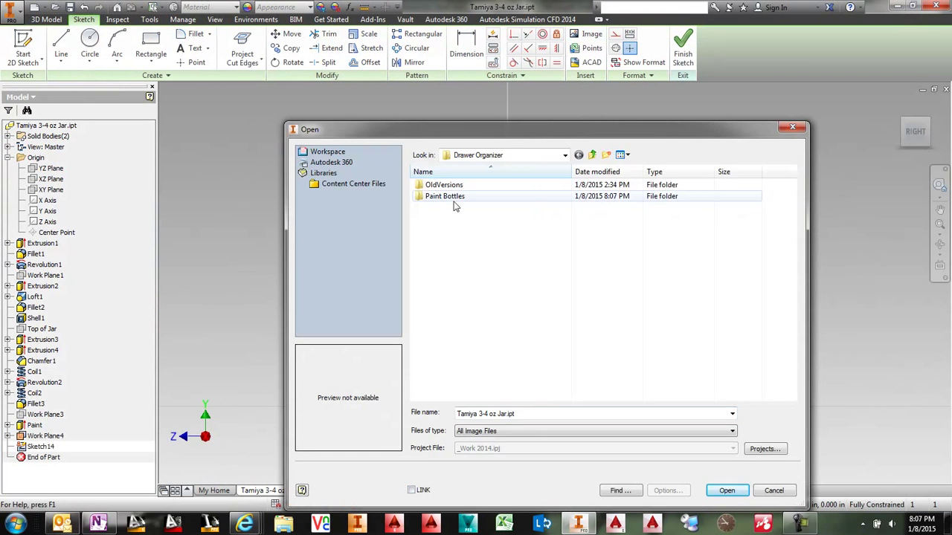
double_click(450, 199)
click(573, 204)
click(718, 491)
click(450, 288)
key(Escape)
- Straighten the label image with a vertical constraint on its side edge and fit it over the jar's lower body
drag(681, 289, 709, 335)
mouse_move(449, 288)
mouse_down()
mouse_move(516, 231)
mouse_move(642, 187)
mouse_up()
click(542, 49)
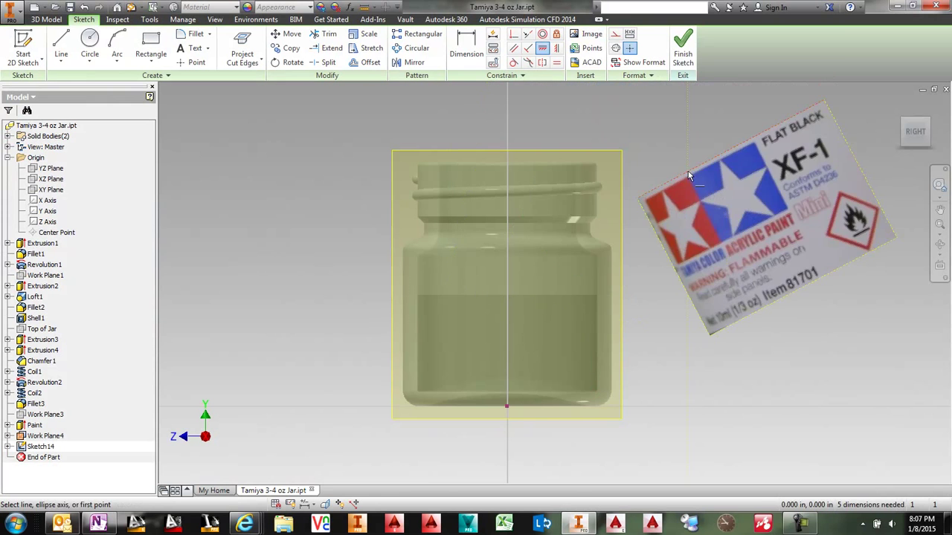
click(556, 48)
click(656, 224)
key(Escape)
drag(698, 132, 610, 391)
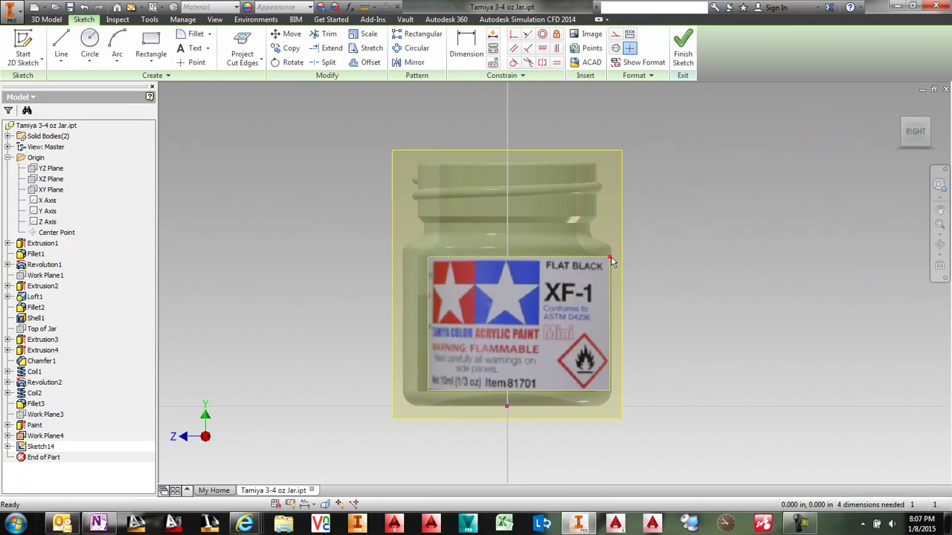
- Finish the label sketch and hide its tangent work plane
click(682, 54)
right_click(39, 437)
click(64, 334)
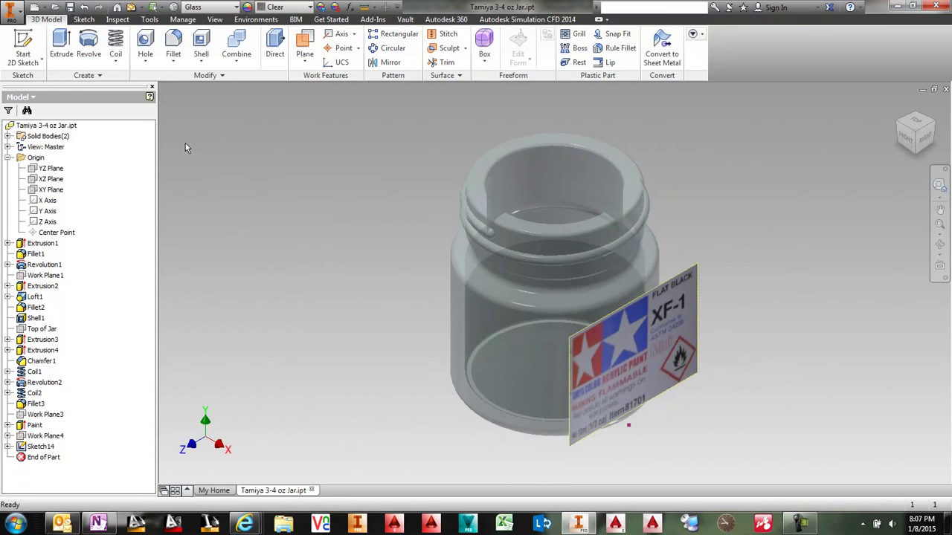
- Apply the label image as a decal wrapped to the jar's outer cylindrical face with chained faces, and preview it with ray tracing
click(97, 75)
click(68, 90)
click(519, 348)
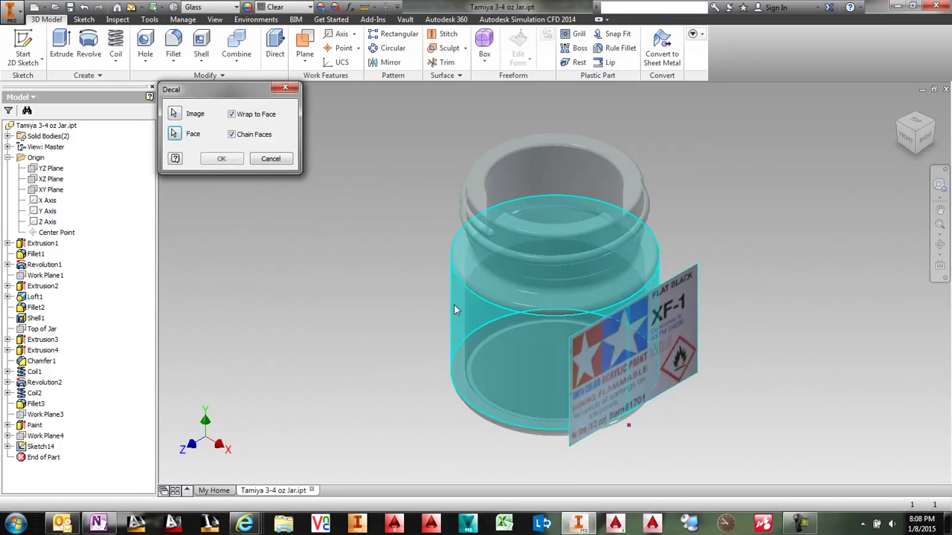
click(221, 158)
key(F5)
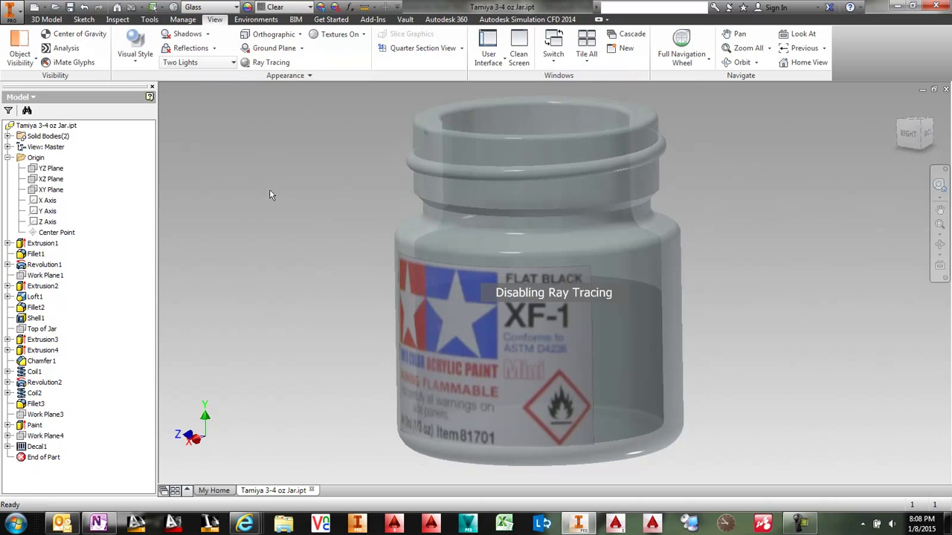
click(265, 62)
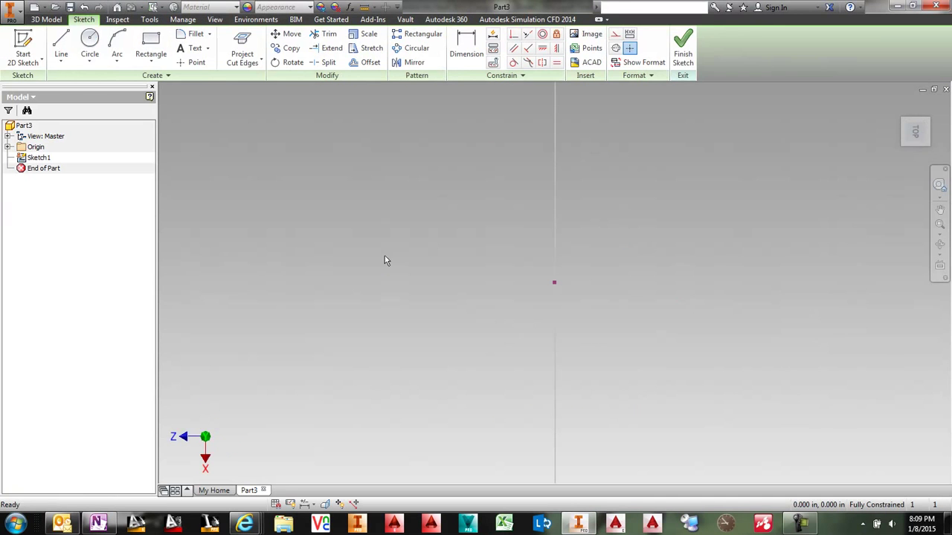
- Sketch a 1.55 in diameter circle centred on the origin of the new part
key(c)
click(554, 283)
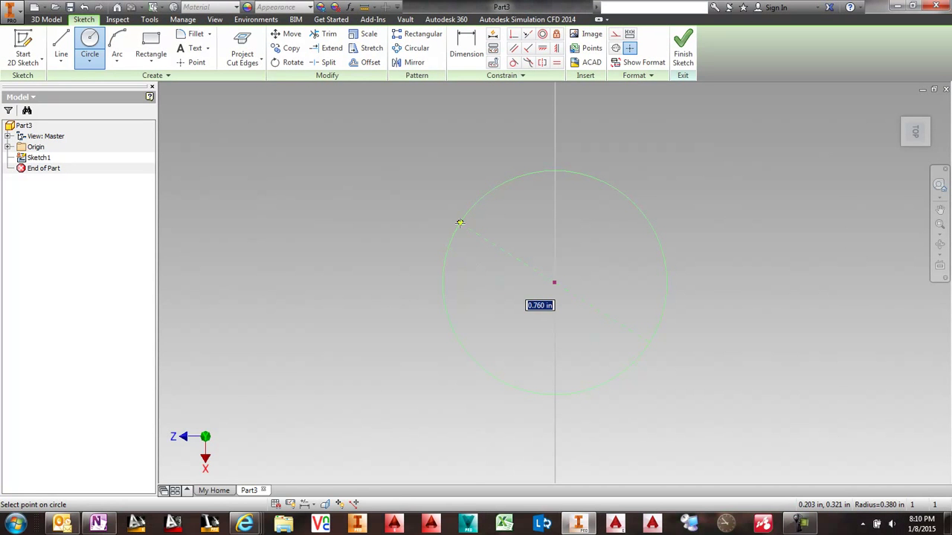
text(1.55)
key(Return)
- Extrude the circle 0.7 in to form the lid's solid cylinder
key(e)
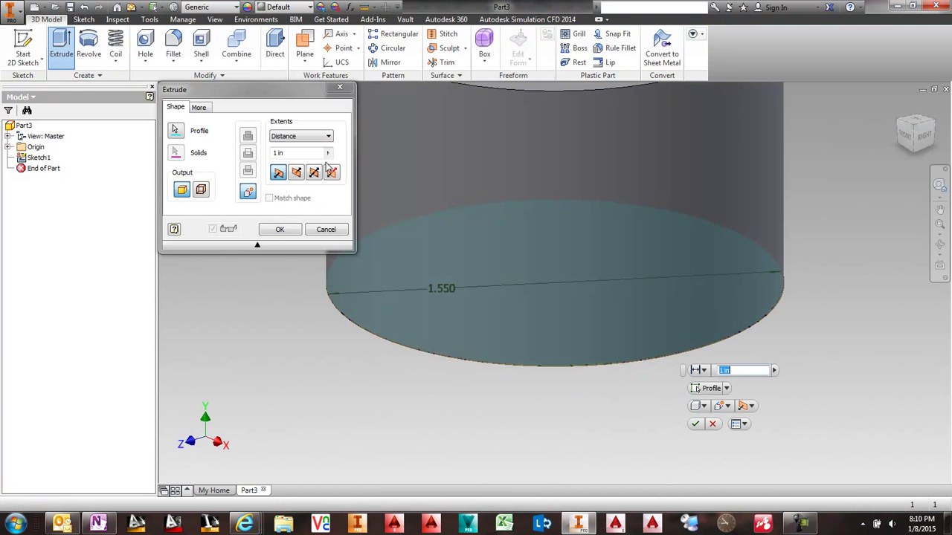
text(.7)
key(Return)
key(F6)
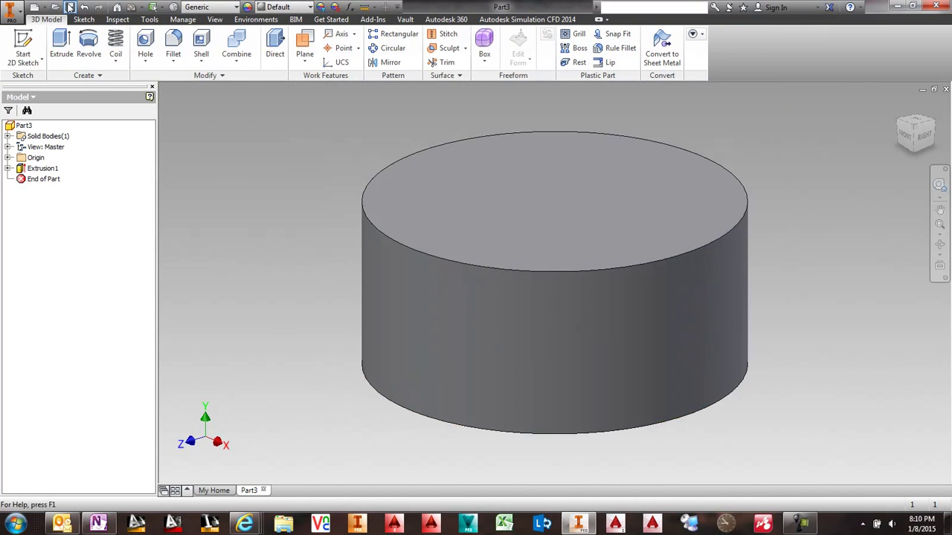
- Save the new part as Tamiya 3-4 oz Lid.ipt
click(70, 7)
click(509, 205)
click(502, 441)
double_click(503, 440)
text(Lid)
key(Return)
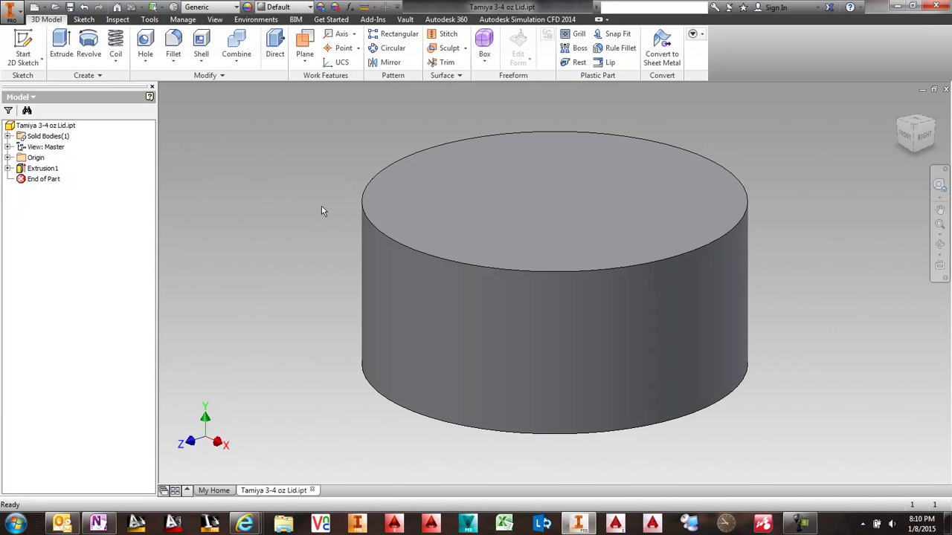
- Start a sketch on the lid's top face and draw a centred circle about 0.33 in inside the outer edge
click(24, 48)
click(476, 200)
click(242, 48)
click(89, 43)
click(555, 283)
click(462, 221)
- Dimension the gap between the inner circle and the lid's outer edge to 0.075 in
click(465, 49)
click(358, 162)
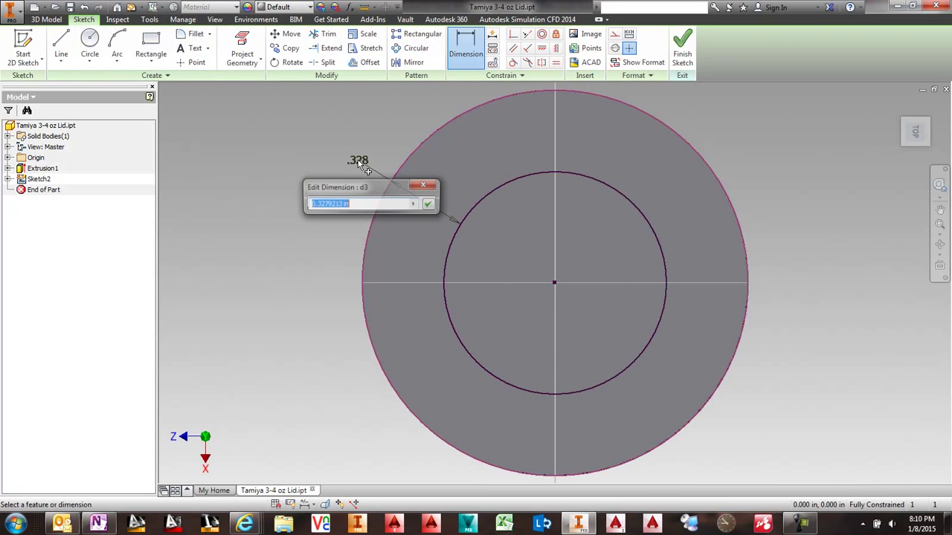
text(.075)
key(Return)
- Extrude the inner circular profile as a shallow cut to recess the lid's top
key(F6)
key(e)
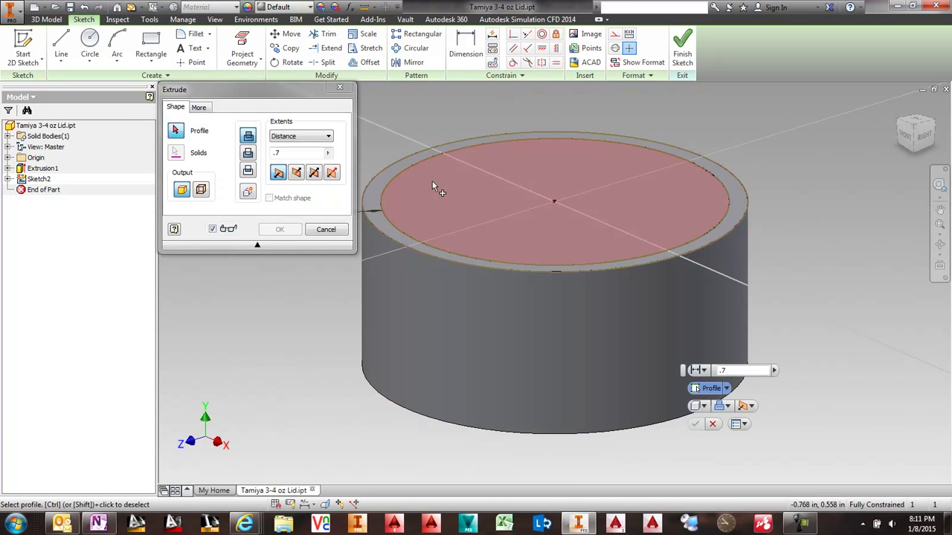
click(487, 189)
click(277, 228)
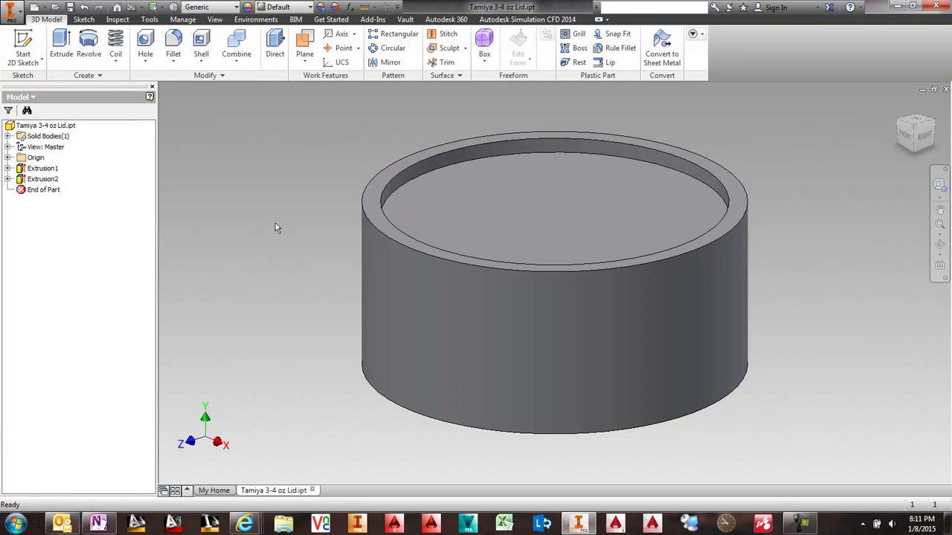
- Chamfer the edge around the recess floor by 0.06 in
click(178, 46)
click(421, 182)
text(.06)
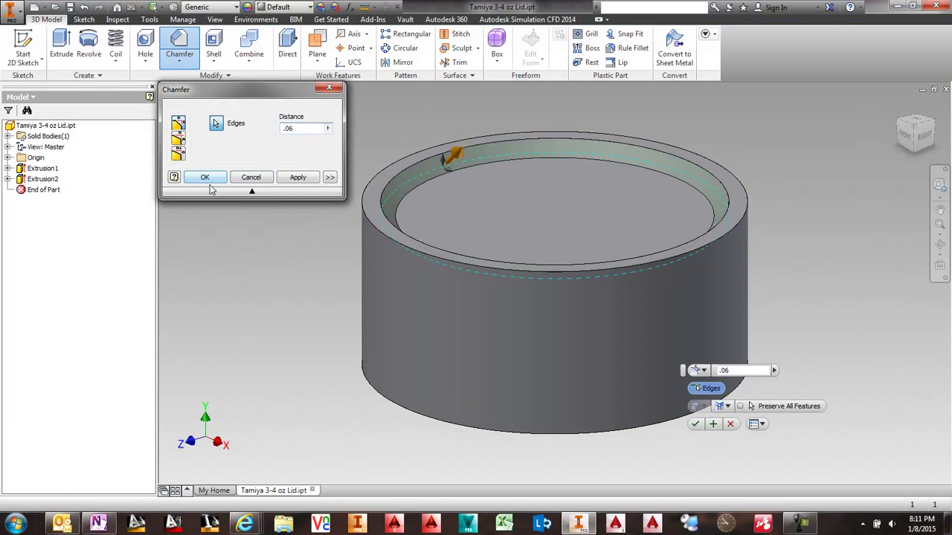
click(202, 177)
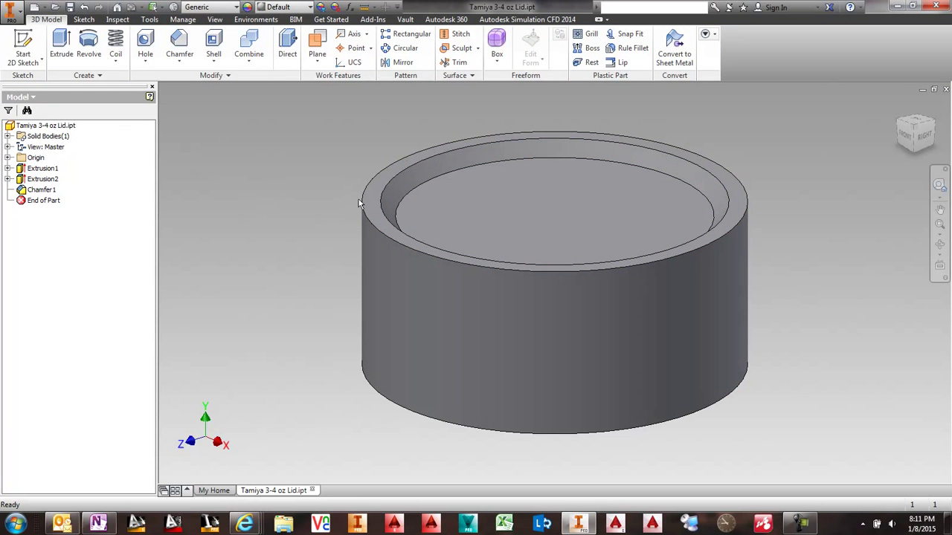
- Start a sketch on the recessed floor of the lid
click(23, 48)
click(603, 203)
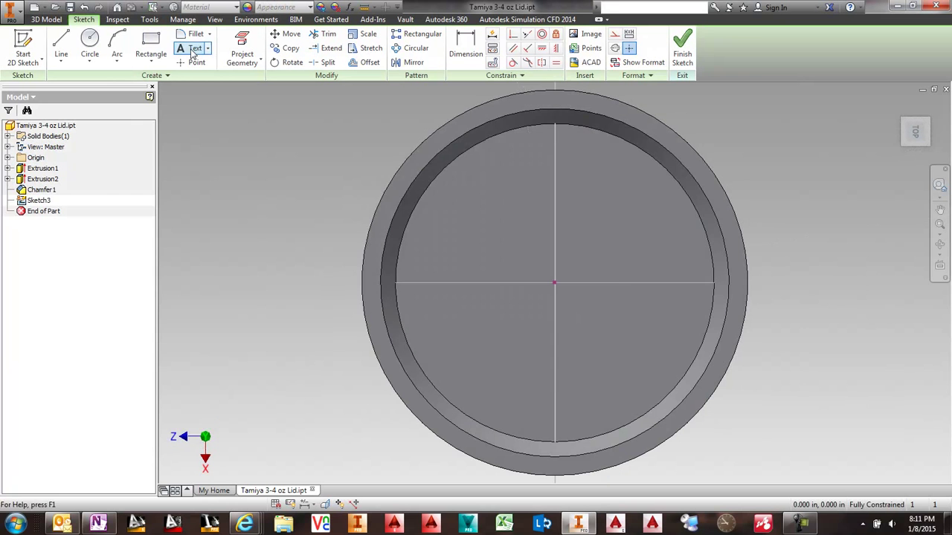
click(194, 49)
click(493, 223)
key(Escape)
- Draw a three-point arc of about 0.41 in radius across the upper recess floor, concentric with the recess circle
click(116, 41)
click(457, 255)
click(662, 255)
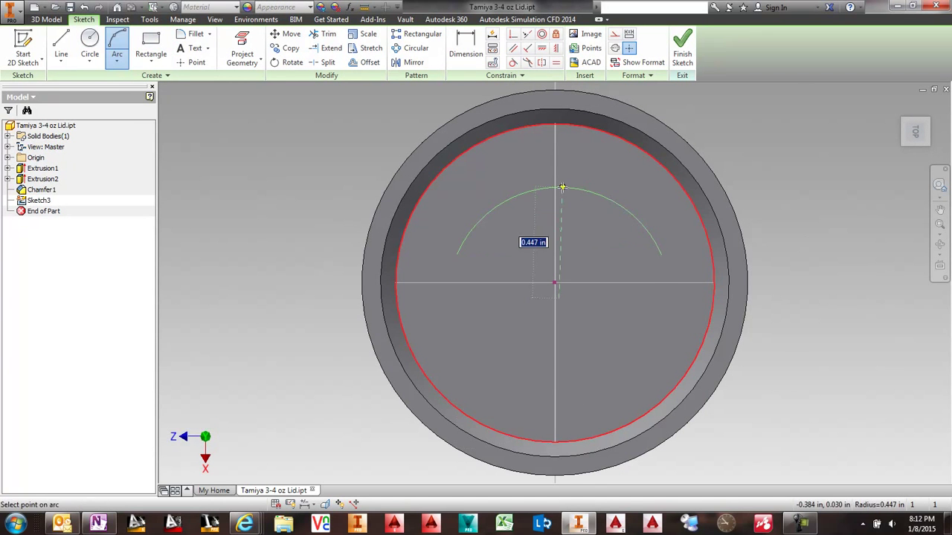
click(561, 183)
click(542, 34)
click(520, 127)
click(512, 192)
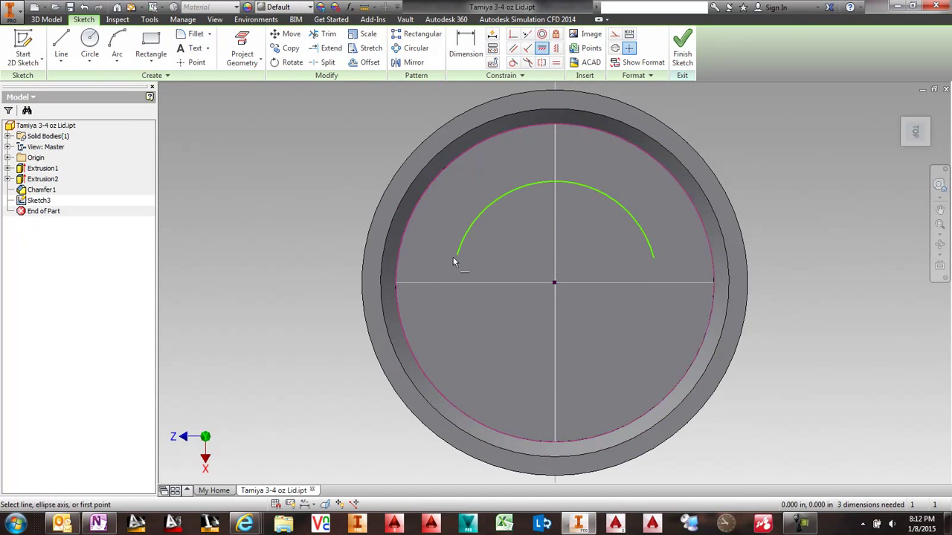
- Dimension the arc's radius to 0.4 in
key(d)
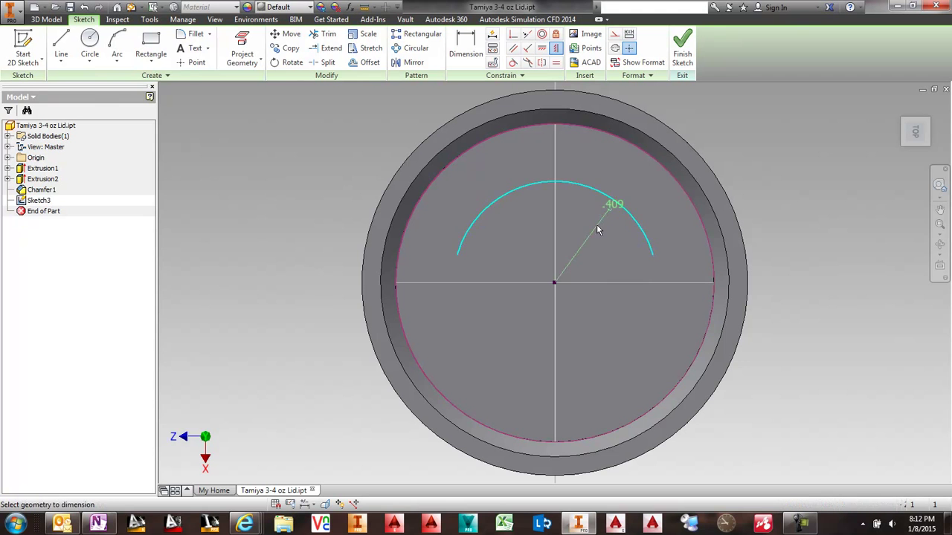
click(605, 201)
click(594, 228)
- Start a geometry text along the arc and enter TAMIYA COLOR
click(208, 48)
click(211, 78)
click(483, 212)
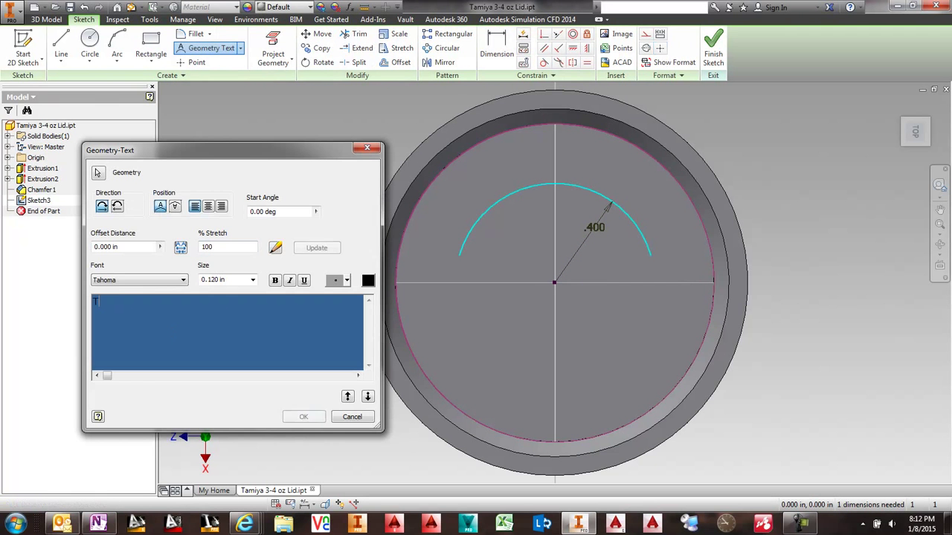
text(Tam)
key(BackSpace)
key(BackSpace)
text(AMIYA)
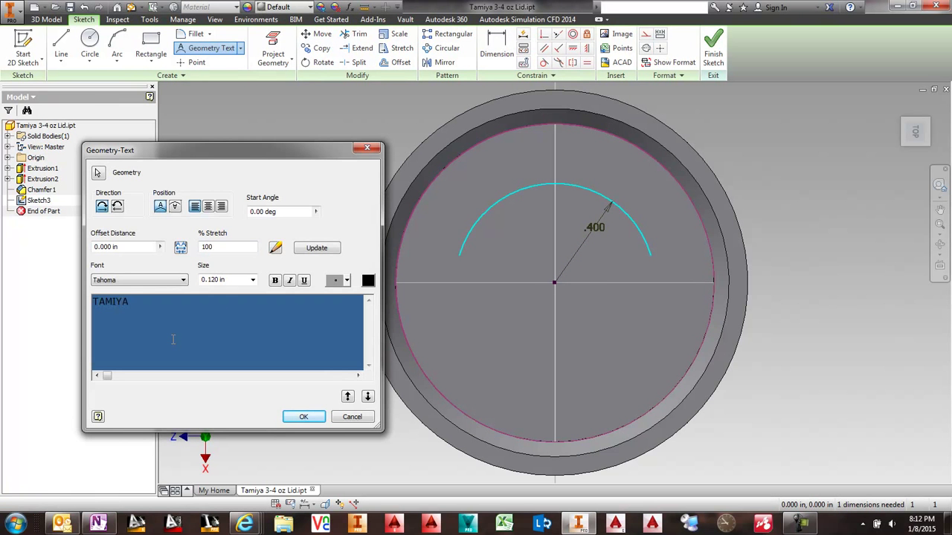
text( COLOR)
- Format all the arc text in Arial Black at 0.185 in and update its preview
key(ctrl+a)
click(136, 280)
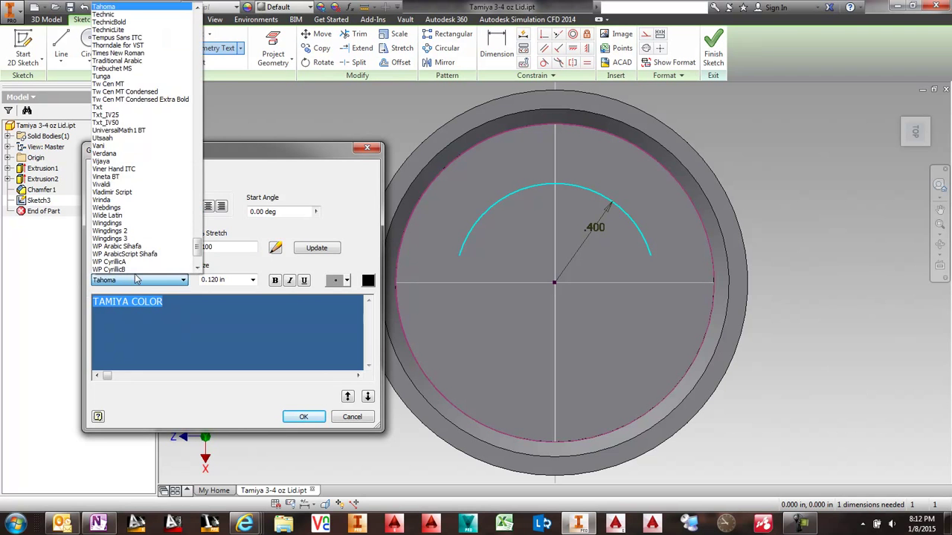
key(a)
click(153, 131)
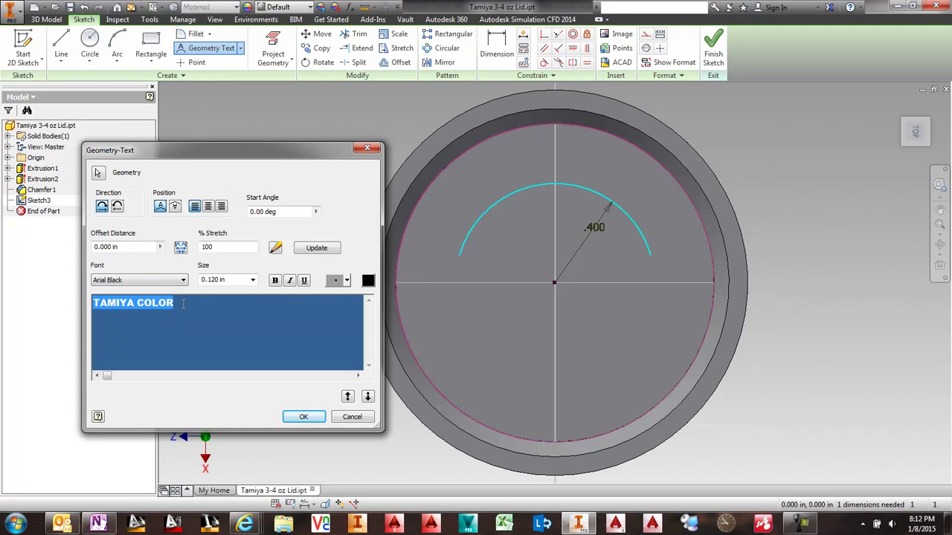
double_click(236, 279)
text(0.185)
key(Tab)
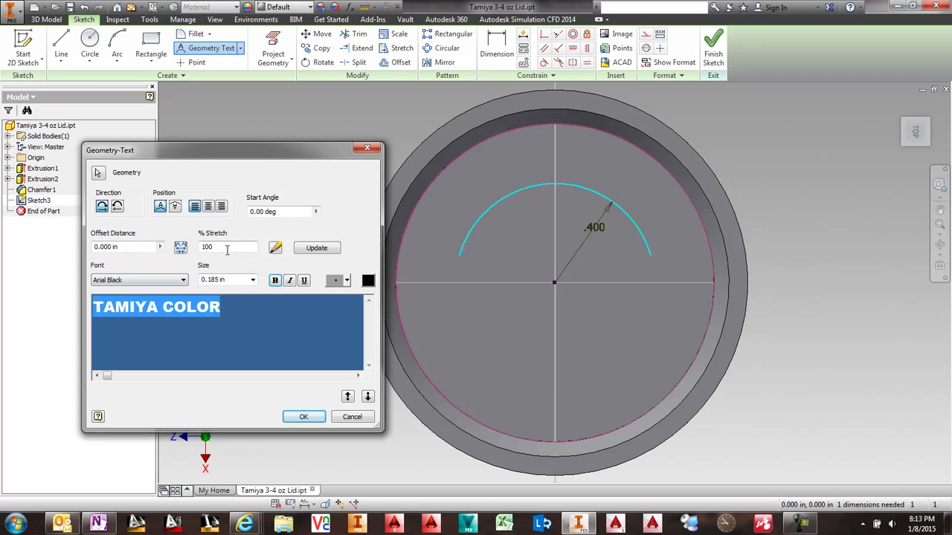
click(313, 247)
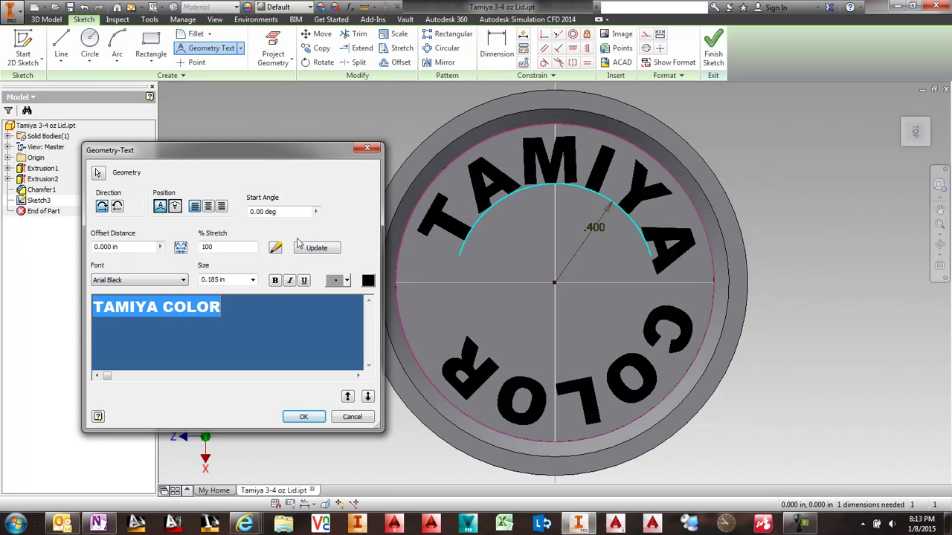
- Change the arc text's font to bold Arial Narrow and update its preview
click(115, 280)
click(119, 155)
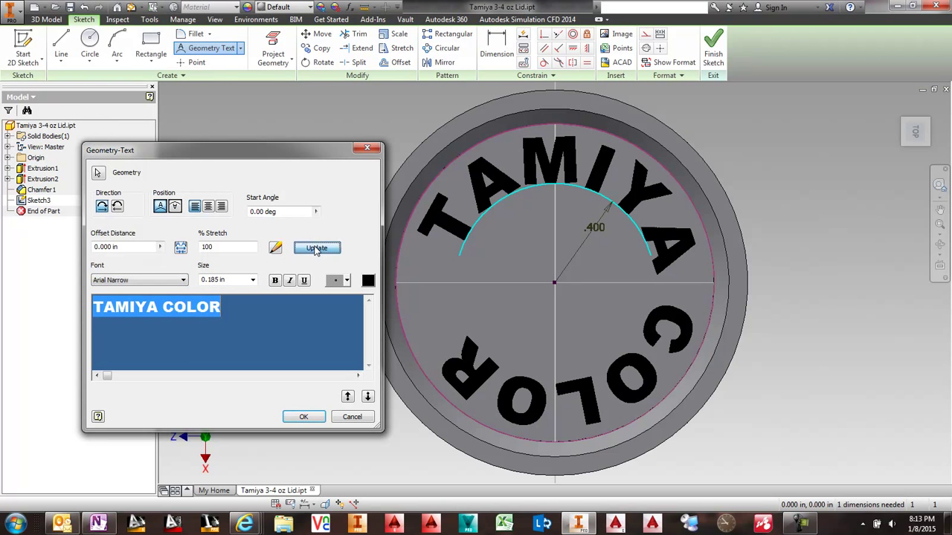
click(119, 280)
click(132, 108)
click(317, 251)
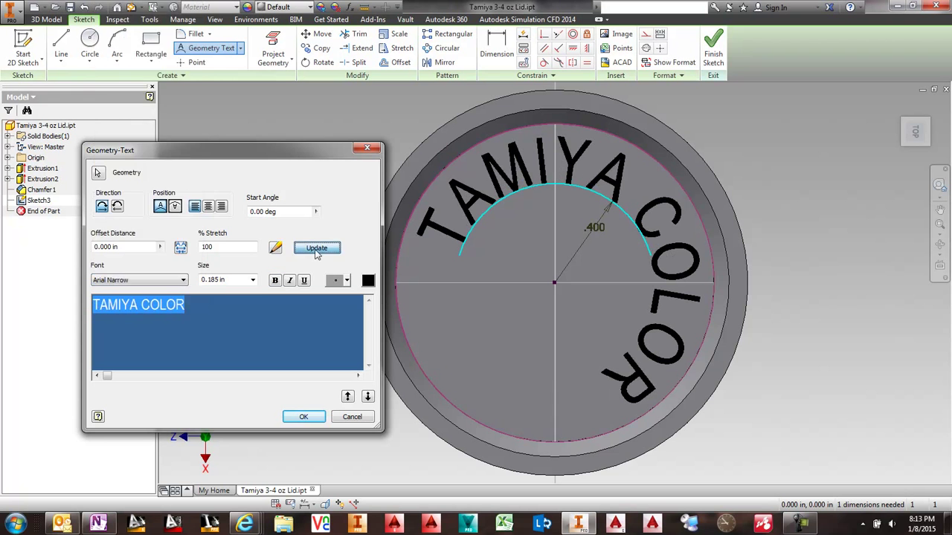
click(176, 281)
click(277, 279)
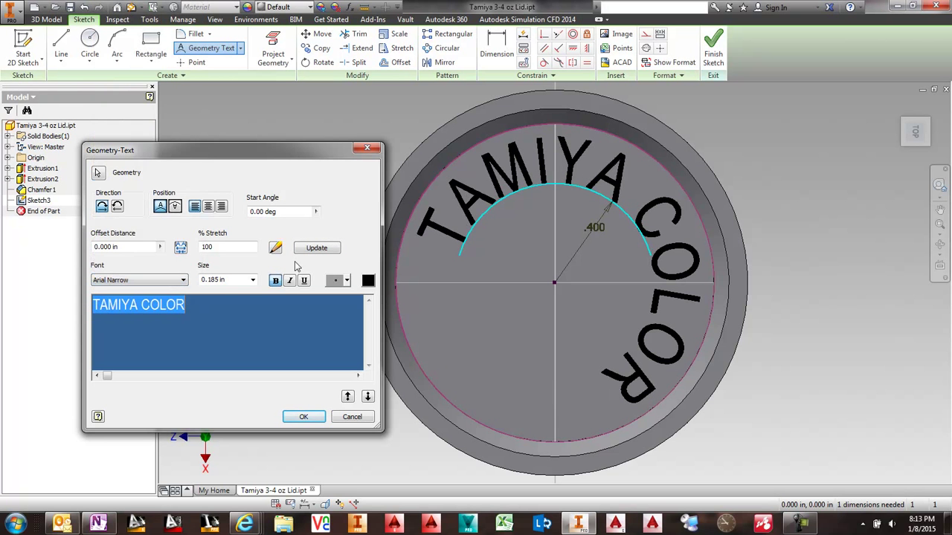
click(274, 280)
click(317, 247)
- Set the arc text's size to 0.165 in and update its preview
triple_click(223, 280)
text(.165)
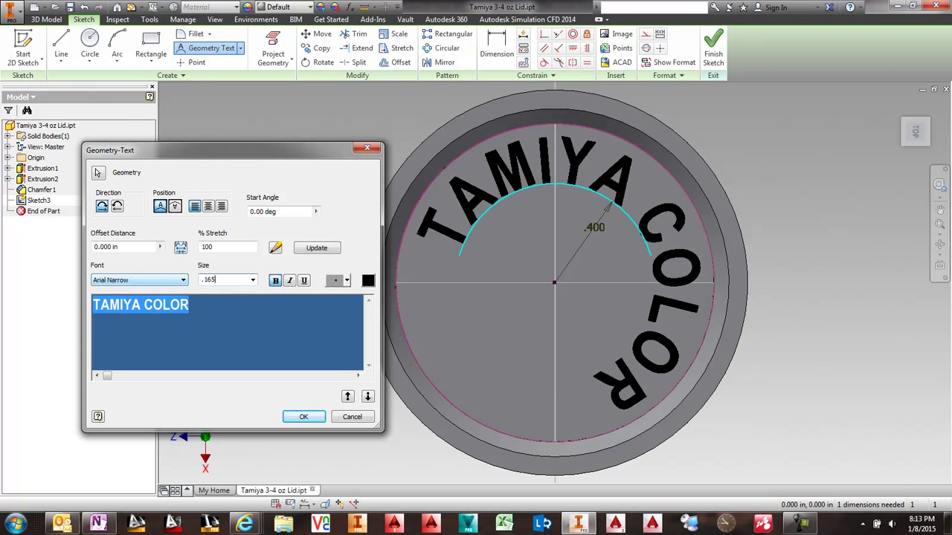
click(299, 252)
drag(192, 305, 92, 305)
triple_click(223, 279)
text(.165)
click(322, 249)
- Try start angles of -15, -20, -25 and -30 degrees to centre the arc text over the lid
triple_click(261, 212)
text(-15)
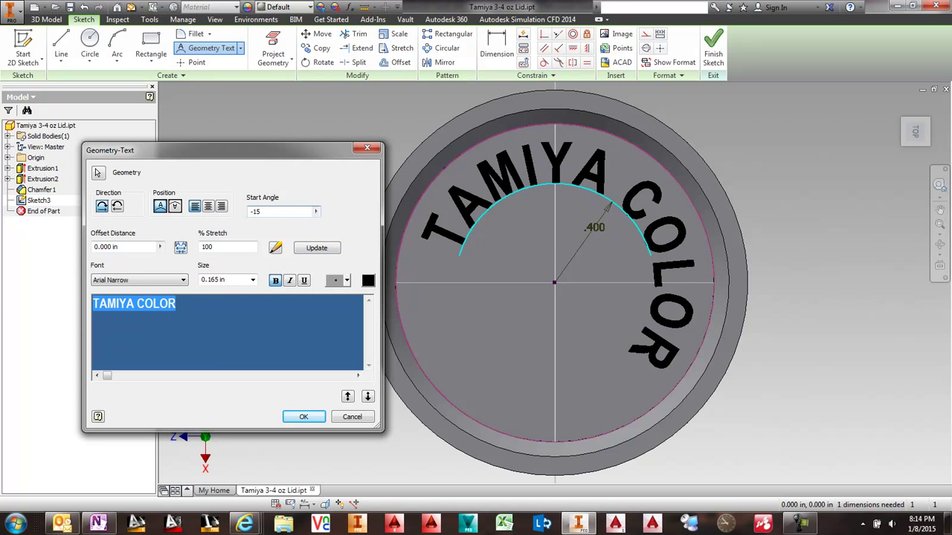
key(Return)
text(-20)
click(314, 246)
drag(265, 212, 230, 212)
text(-25)
click(319, 249)
text(-30)
click(328, 249)
- Set the arc text's start angle to -28 degrees and finish the geometry text
drag(289, 212, 232, 212)
text(-28)
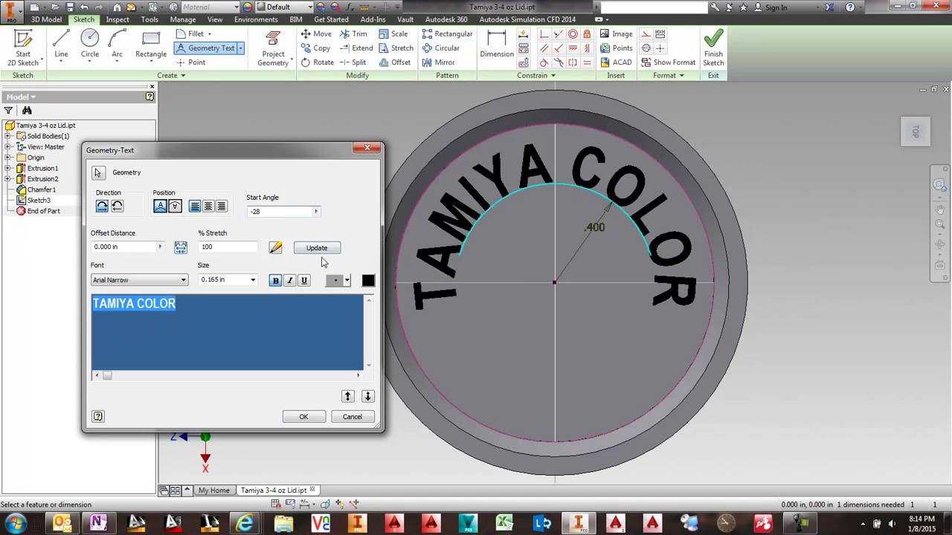
click(321, 252)
click(304, 416)
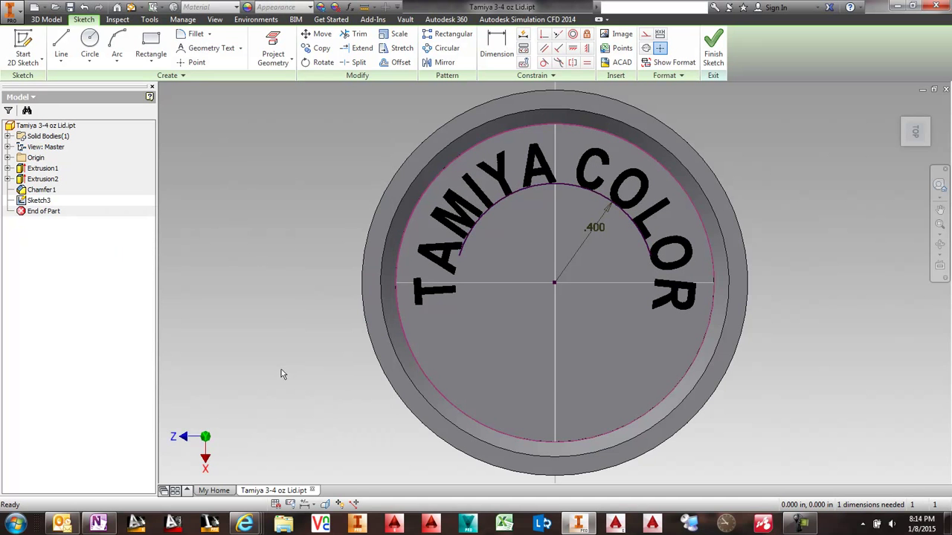
- Add the sketch text SUPERB in Arial Narrow inside the lid recess, below the curved lettering
key(t)
click(483, 317)
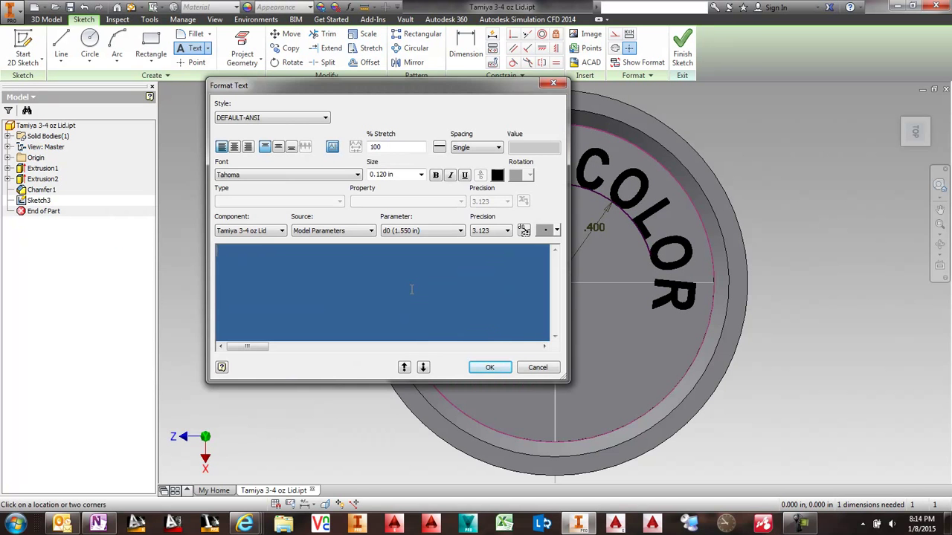
text(SUPERB)
key(ctrl+a)
click(246, 175)
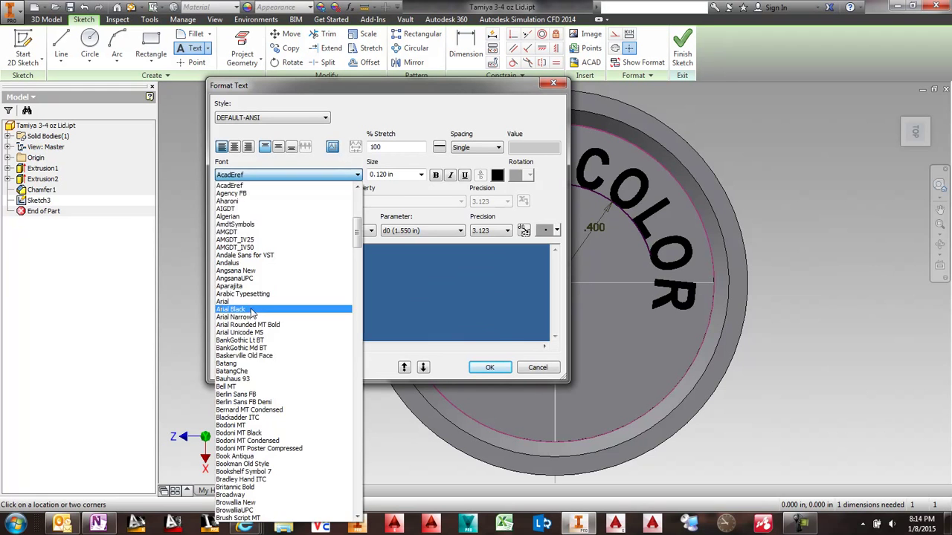
click(252, 303)
key(ctrl+a)
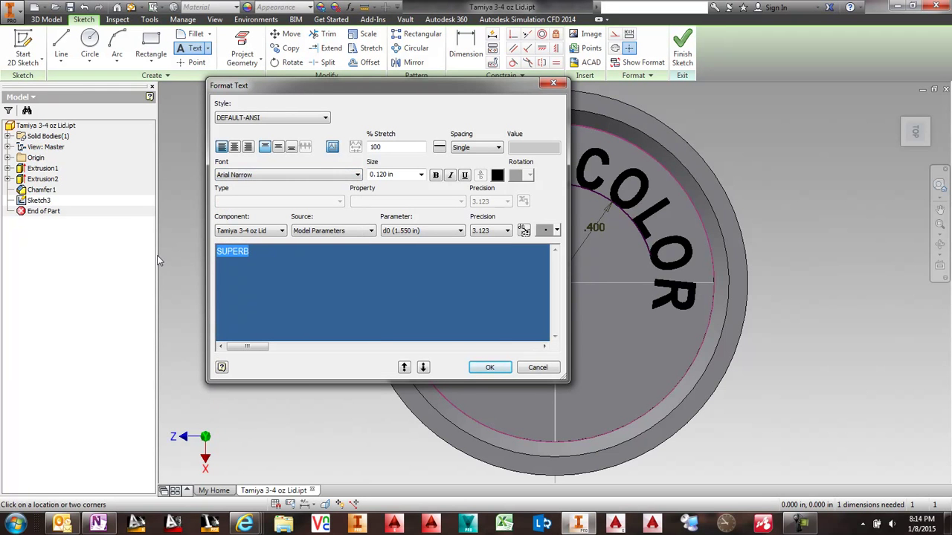
click(489, 367)
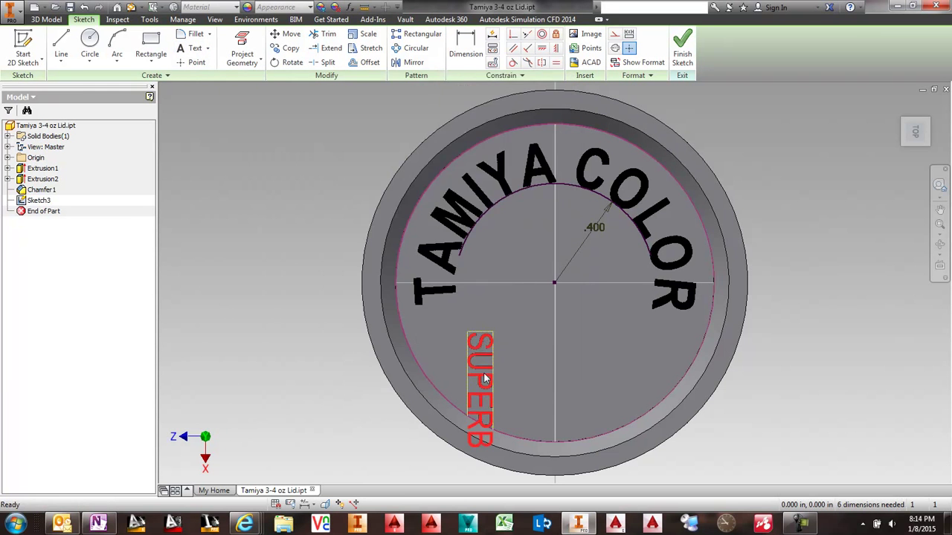
- Make the SUPERB text bold and rotate it until it reads upright across the lid
double_click(484, 380)
click(482, 369)
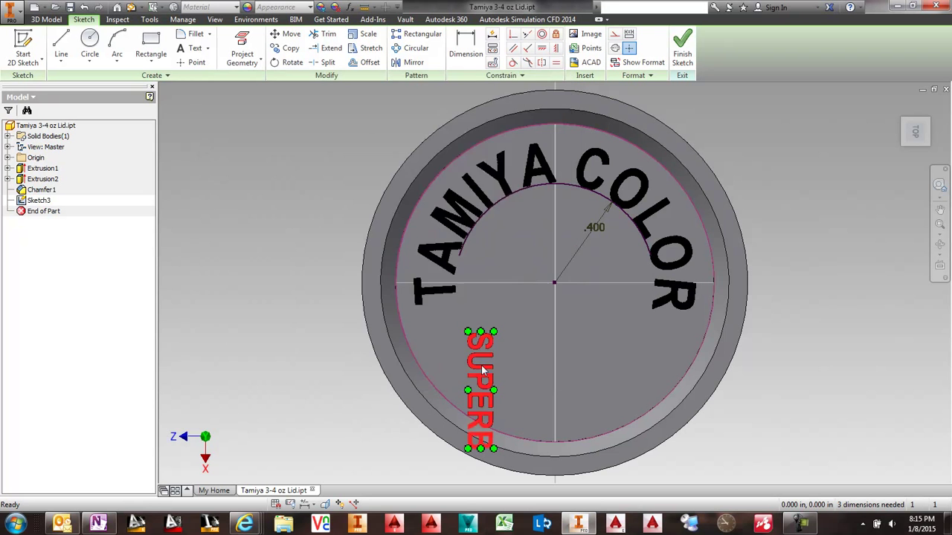
right_click(481, 359)
click(481, 393)
click(519, 175)
click(518, 194)
click(493, 366)
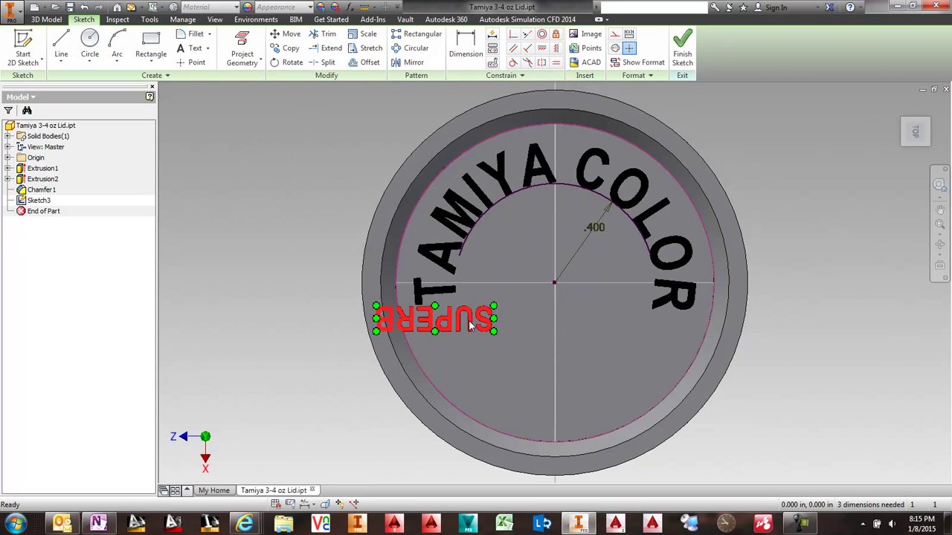
double_click(469, 320)
click(520, 176)
click(519, 244)
click(490, 368)
- Move the SUPERB text up inside the arc and set its vertical justification to middle
drag(532, 340, 536, 236)
right_click(535, 235)
click(536, 271)
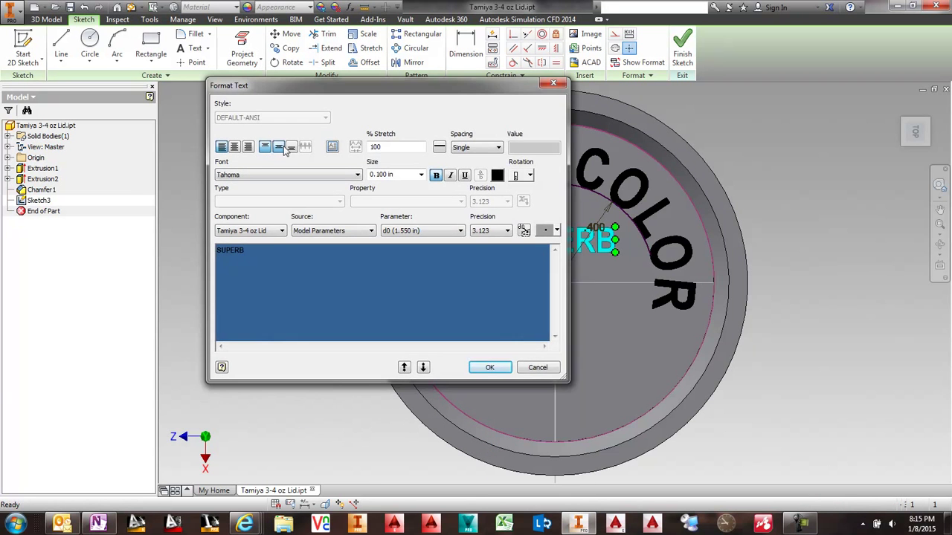
click(281, 147)
click(490, 367)
- Align the SUPERB text with the lid's centre using a Horizontal constraint and centre-justify it
click(541, 48)
key(Escape)
right_drag(510, 218, 519, 286)
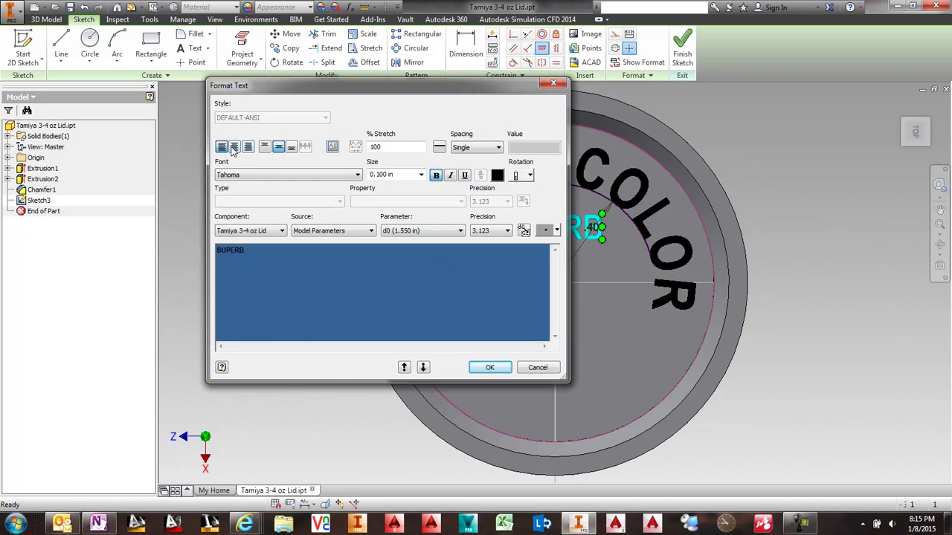
click(234, 147)
click(490, 367)
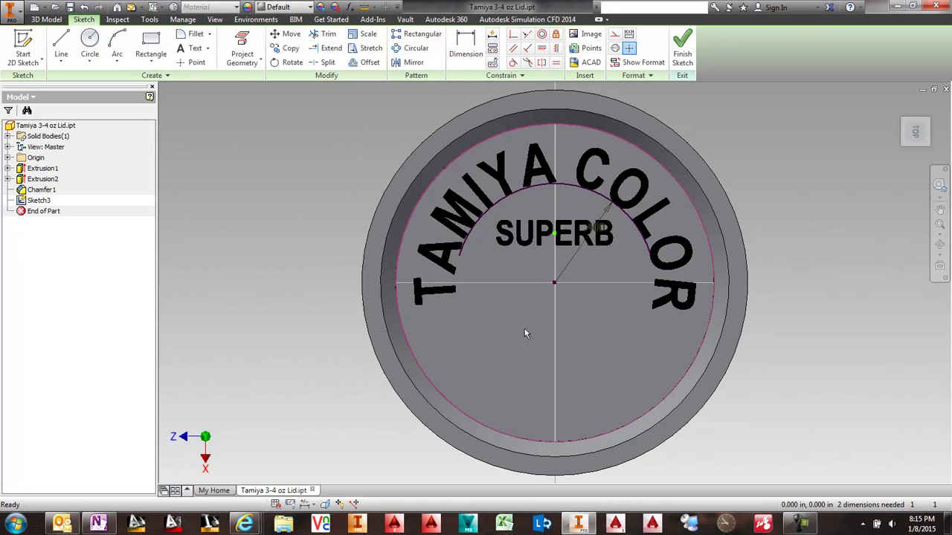
- Finish the sketch and emboss the TAMIYA COLOR and SUPERB lettering from the recessed face with a depth of 0.035 in
key(l)
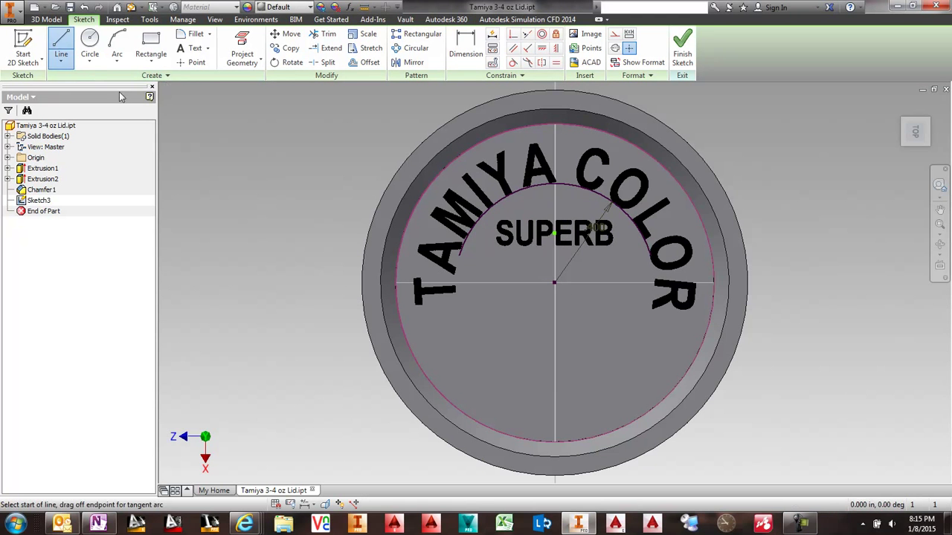
click(682, 49)
click(121, 61)
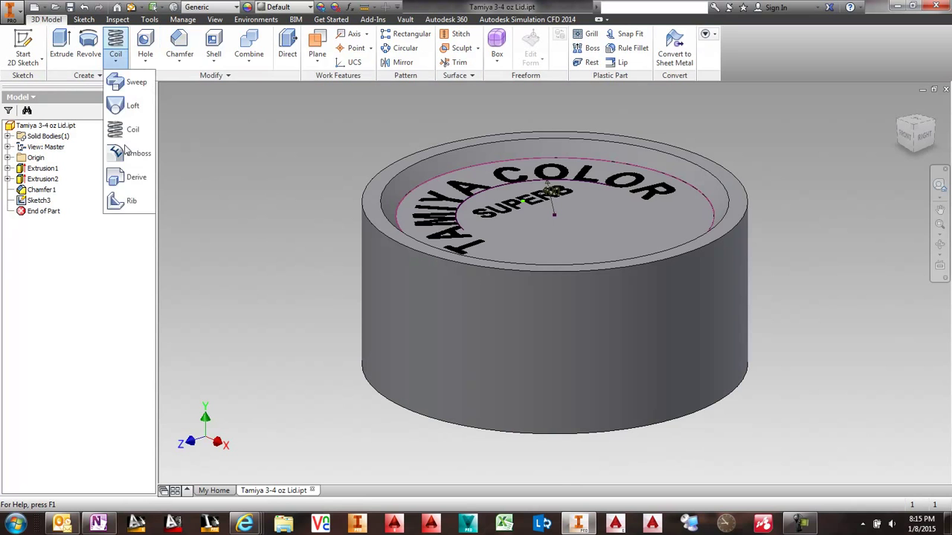
click(124, 153)
click(446, 211)
click(509, 215)
drag(208, 169, 84, 157)
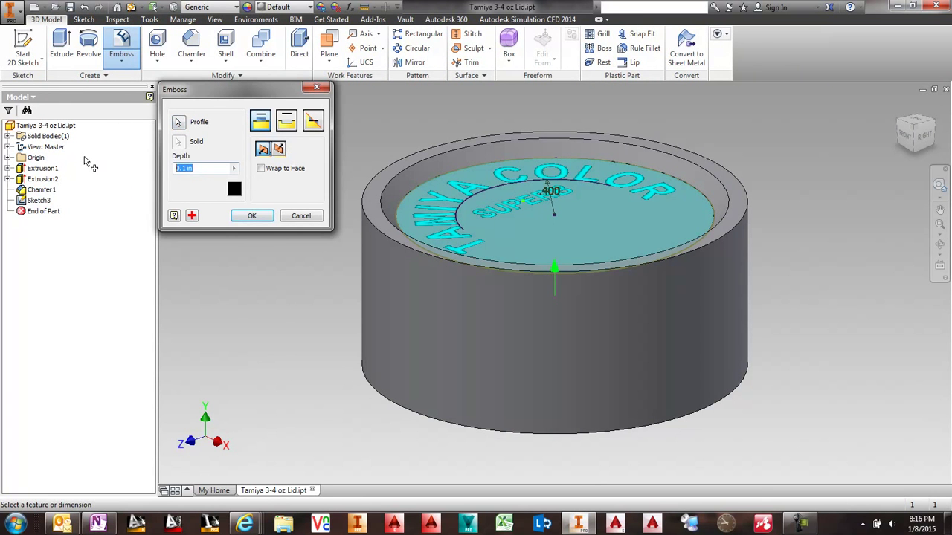
text(.025)
click(252, 216)
- Redefine the emboss so that its profile is only the SUPERB text
right_click(39, 199)
click(67, 247)
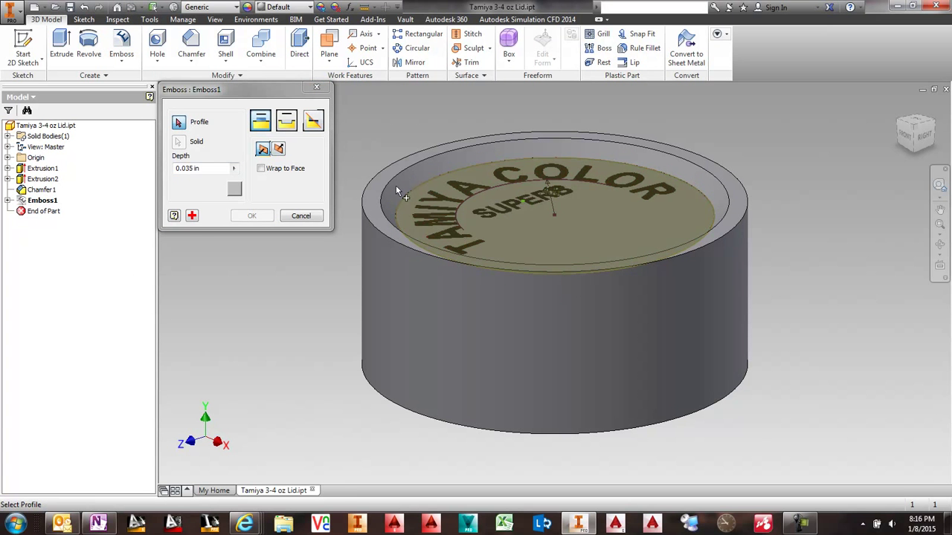
click(499, 210)
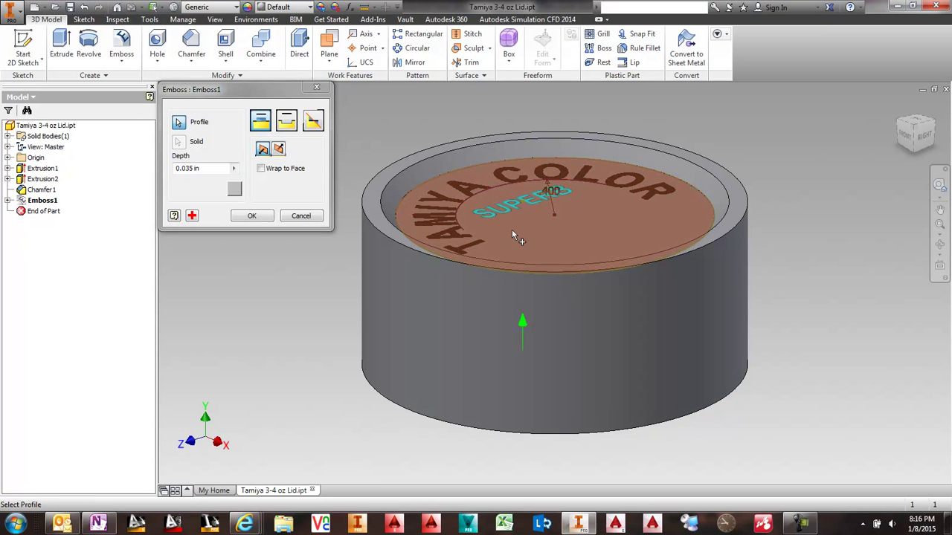
click(251, 215)
- Make the lettering sketch visible, emboss the TAMIYA COLOR arc text 0.035 in, and hide the sketch again
click(7, 200)
right_click(50, 212)
click(83, 327)
click(121, 45)
click(427, 212)
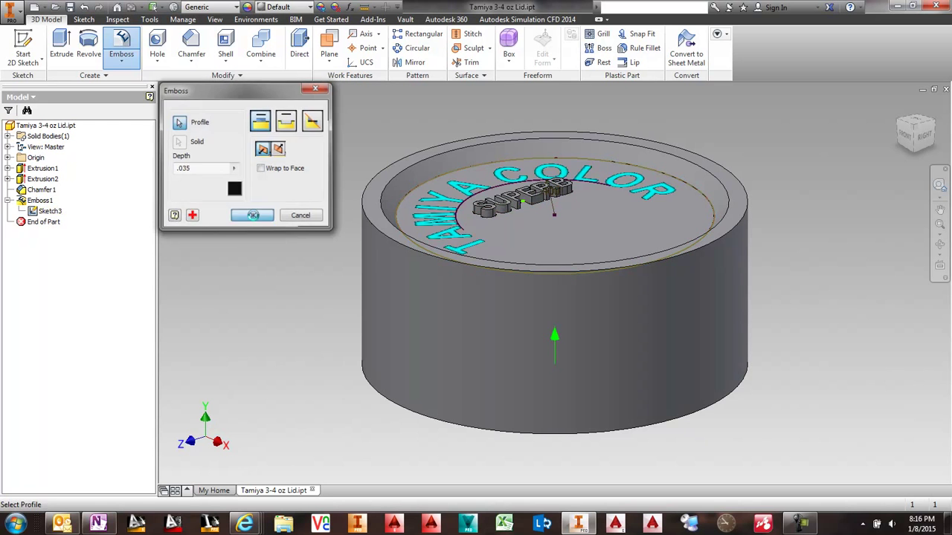
click(252, 216)
right_click(50, 222)
click(84, 338)
- Start a sketch on the lid's recessed face and draw a rectangle 0.3 in high by 0.625 in wide below SUPERB
mouse_move(550, 283)
shift+middle_down()
mouse_move(540, 303)
mouse_move(556, 327)
shift+middle_up()
click(565, 272)
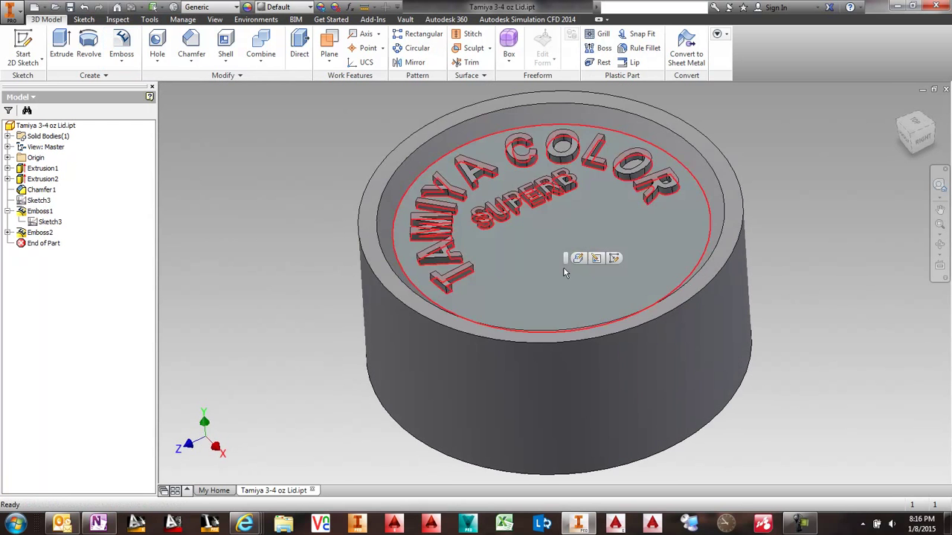
click(23, 46)
click(151, 44)
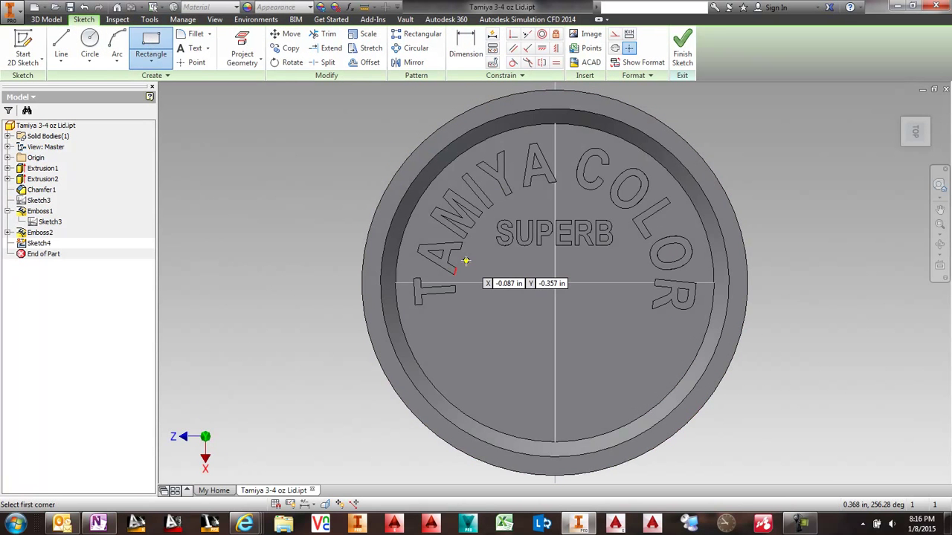
click(473, 269)
text(.3)
key(Tab)
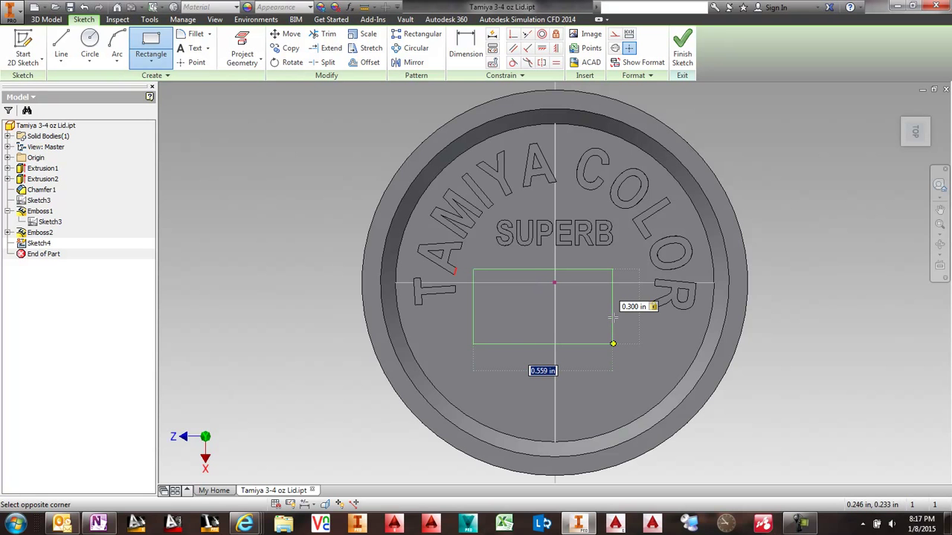
text(.625)
key(Return)
key(Escape)
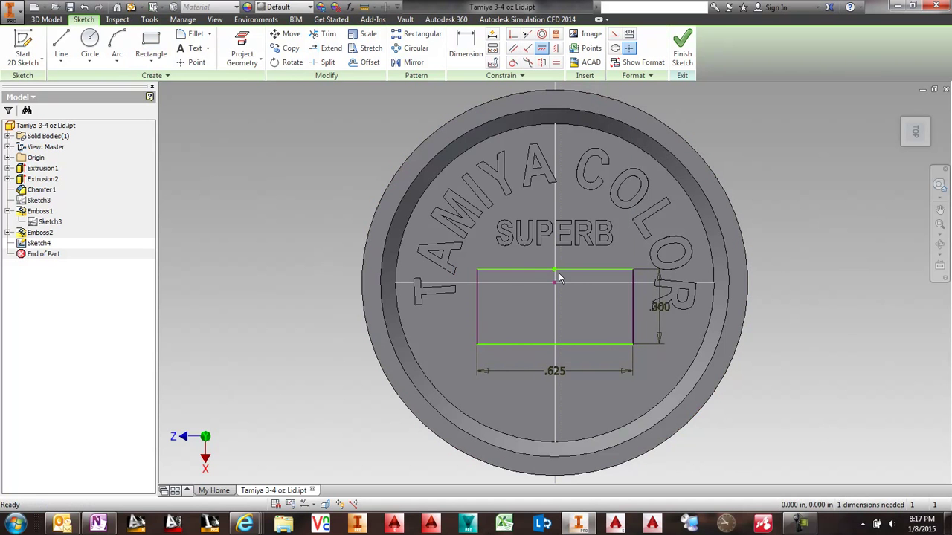
- Move the rectangle up to just beneath SUPERB and extrude it as a raised block
drag(559, 271, 560, 255)
right_drag(560, 255, 638, 102)
click(565, 255)
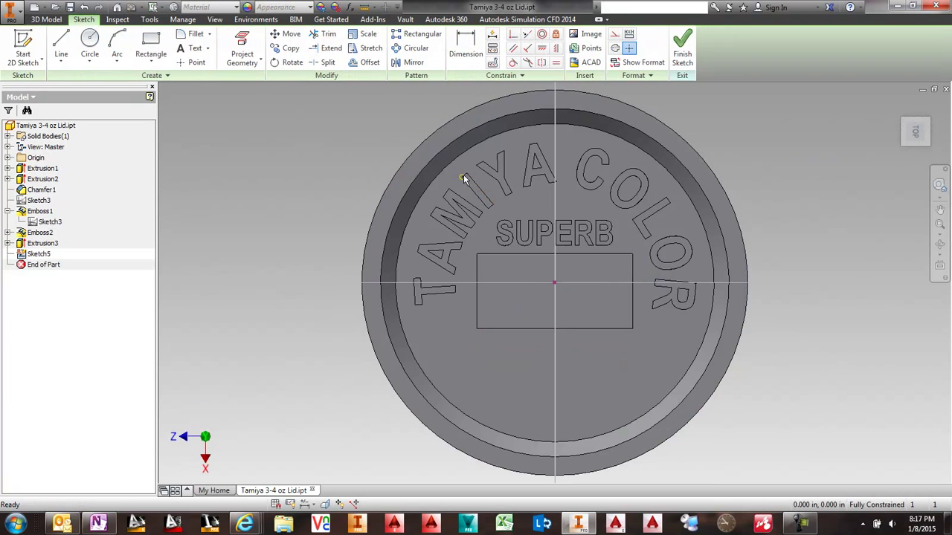
- Project the outline of the raised block's top face into the new sketch
key(l)
key(p)
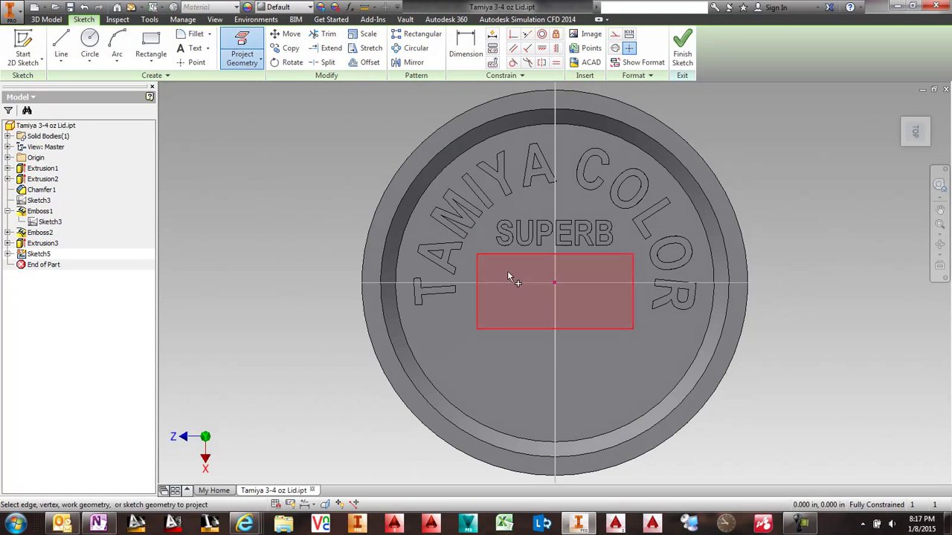
click(507, 271)
- Sketch a five-pointed star of crossing lines on the half of the block beneath the S of SUPERB
key(l)
click(517, 256)
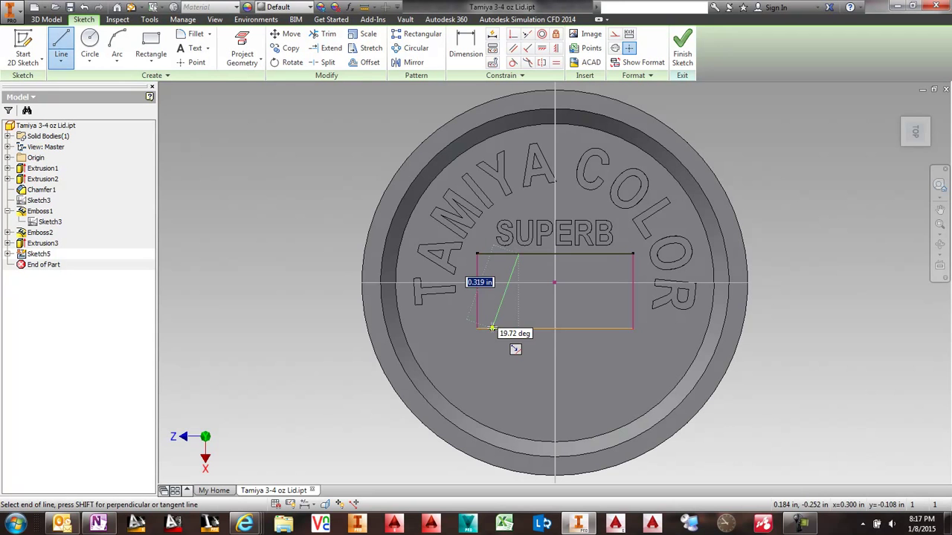
click(492, 328)
click(518, 255)
click(545, 328)
click(477, 281)
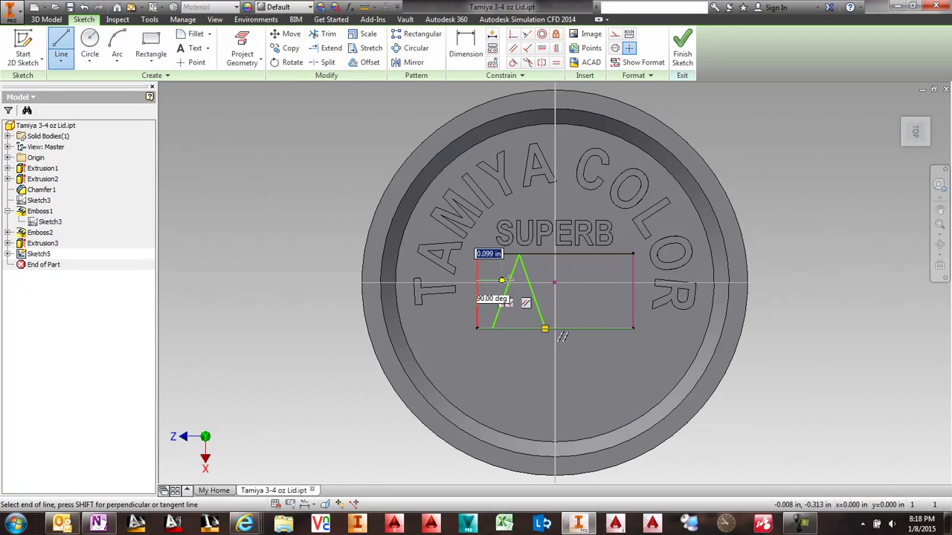
click(477, 282)
click(553, 282)
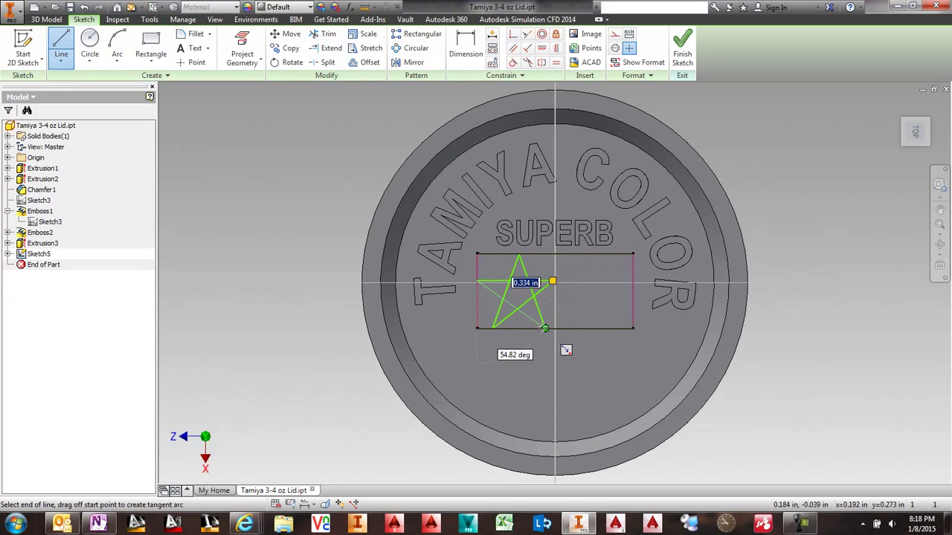
click(546, 328)
key(e)
click(515, 237)
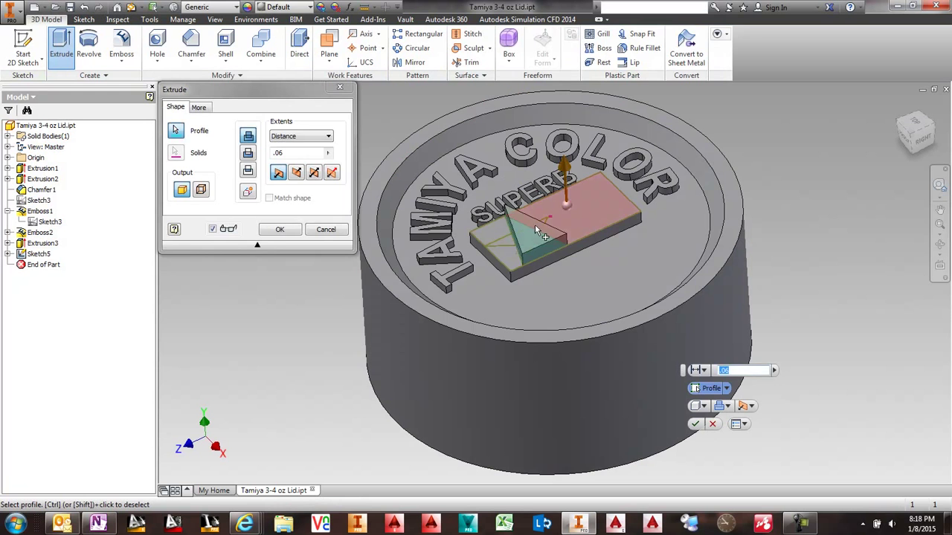
key(Escape)
- Change the projected block edges in the star sketch to construction lines
double_click(39, 254)
drag(662, 344, 595, 227)
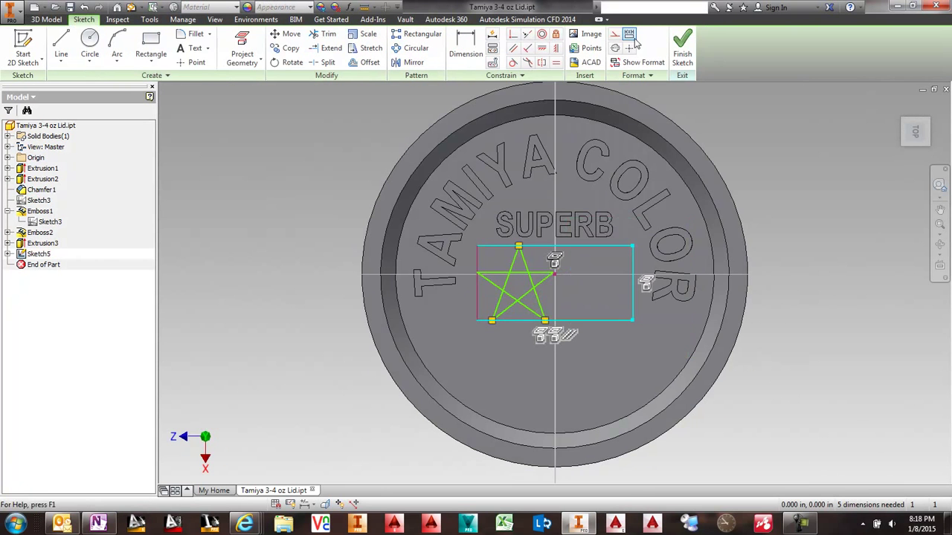
click(682, 53)
key(e)
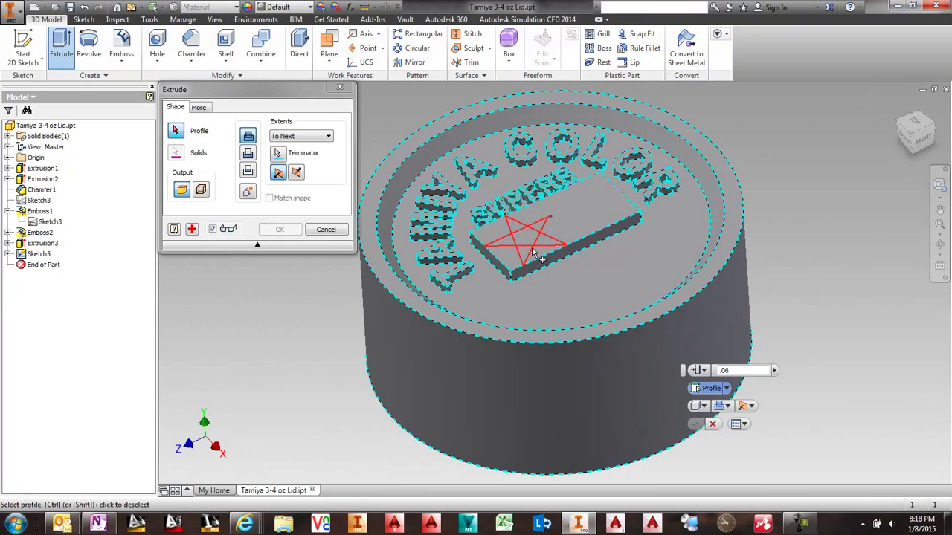
key(Escape)
- Add points at the star lines' inner intersections and cut the star 0.06 in into the raised block
double_click(51, 255)
click(192, 62)
click(509, 272)
click(528, 272)
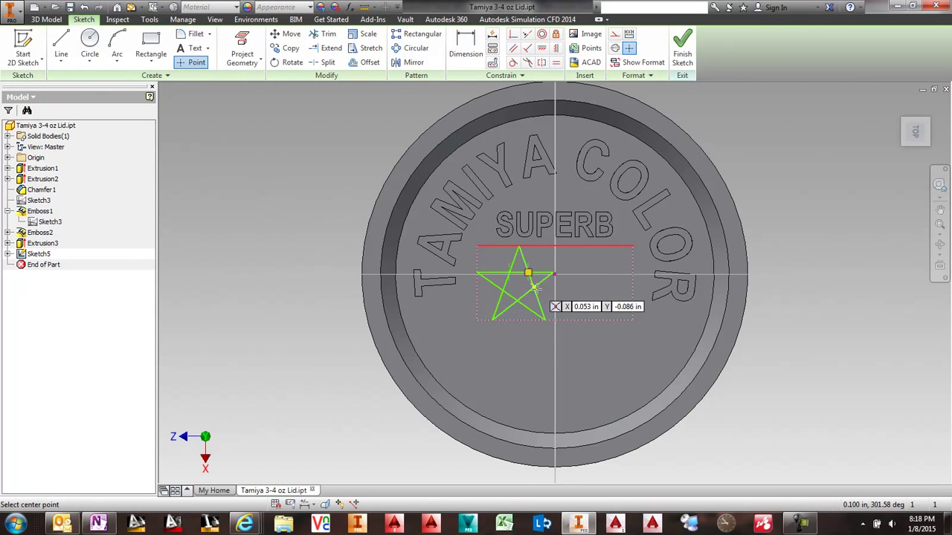
key(e)
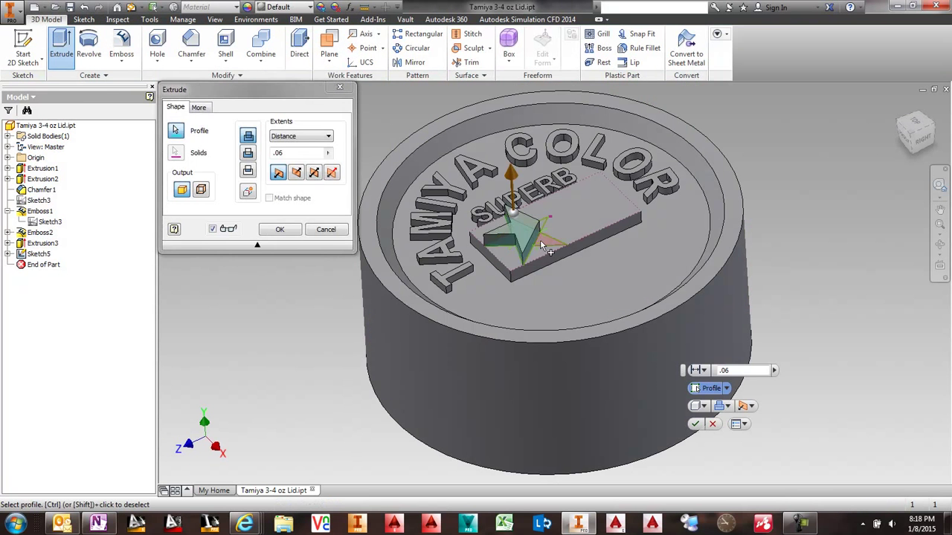
click(279, 229)
- Pattern the star cut into two instances spaced 0.312 in along the raised block's long edge
click(419, 33)
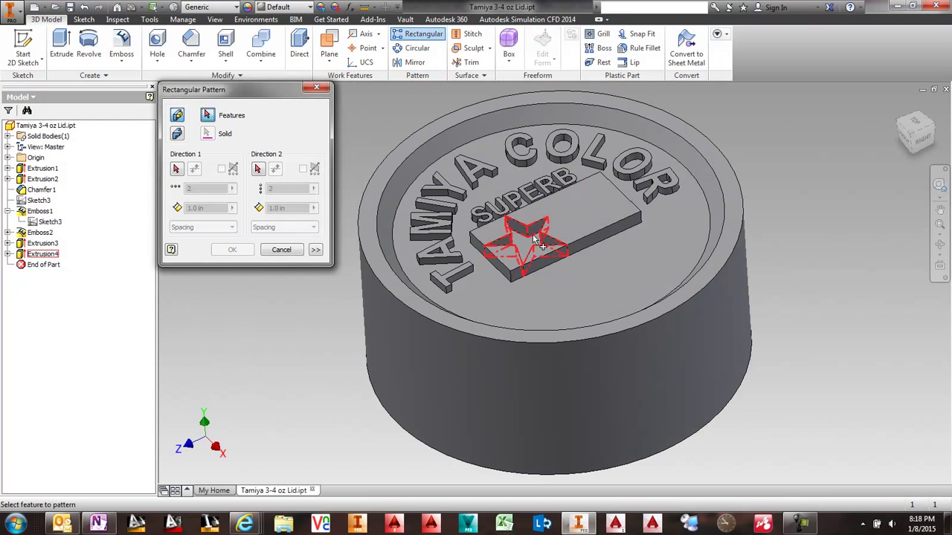
click(534, 239)
click(177, 169)
click(588, 239)
drag(210, 209, 168, 211)
text(.3)
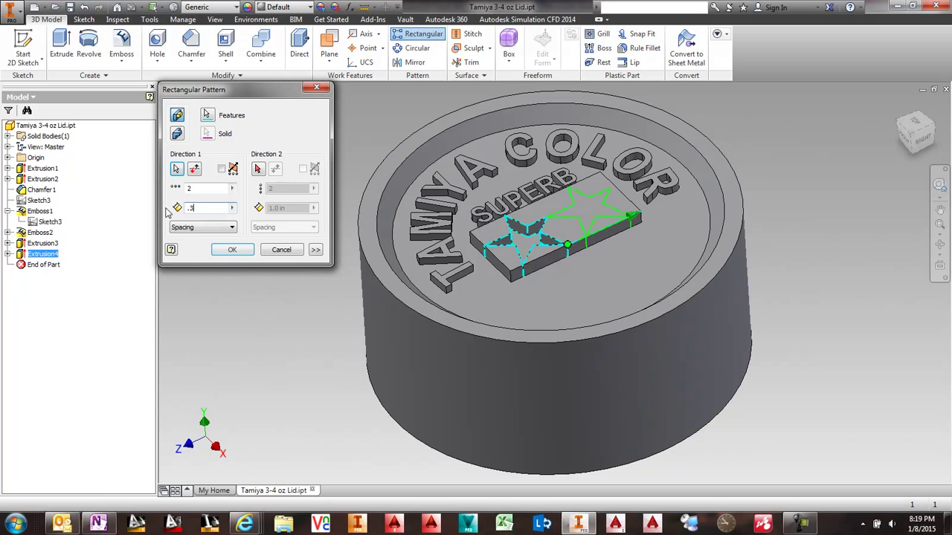
key(F5)
text(12)
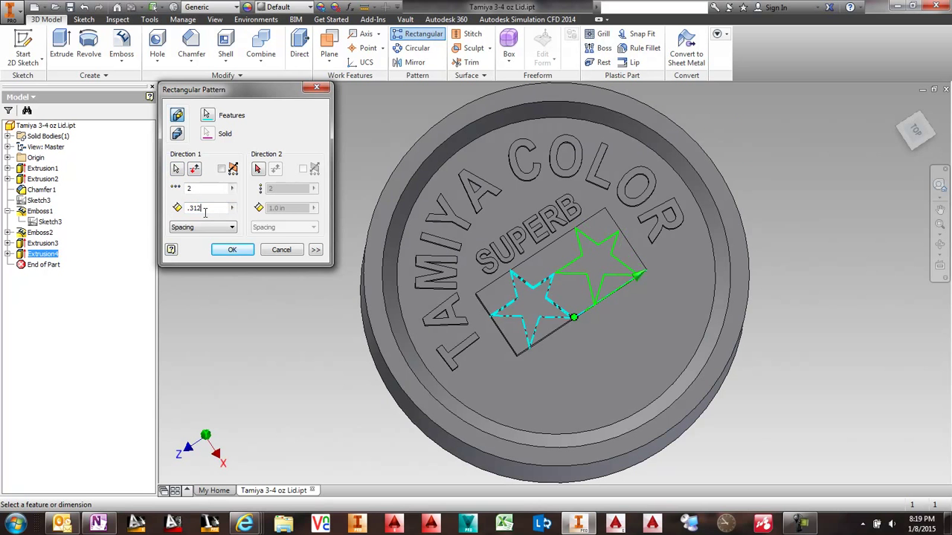
click(230, 252)
- Start a sketch on the lid's recessed face beneath the star block and add the text TAMIYA
shift+middle_drag(513, 316, 549, 277)
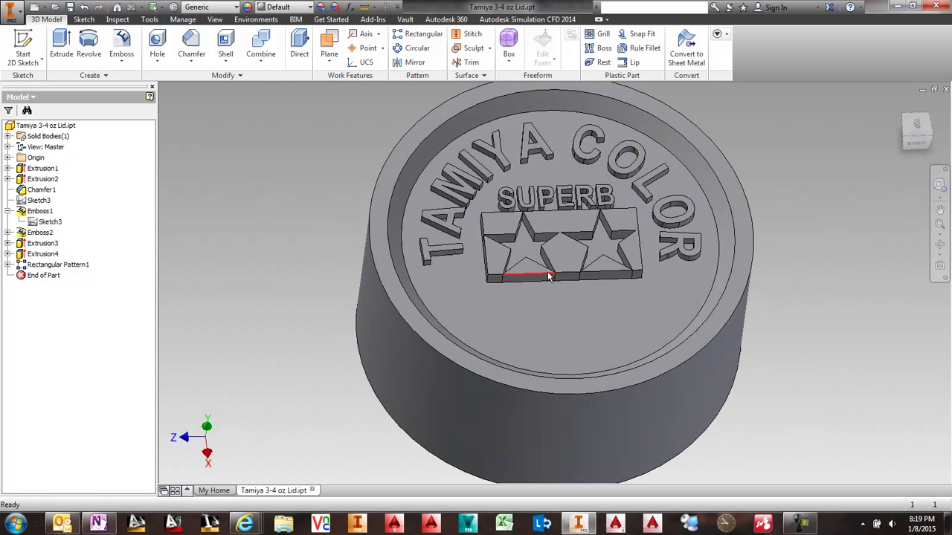
key(s)
click(589, 300)
click(196, 48)
click(371, 158)
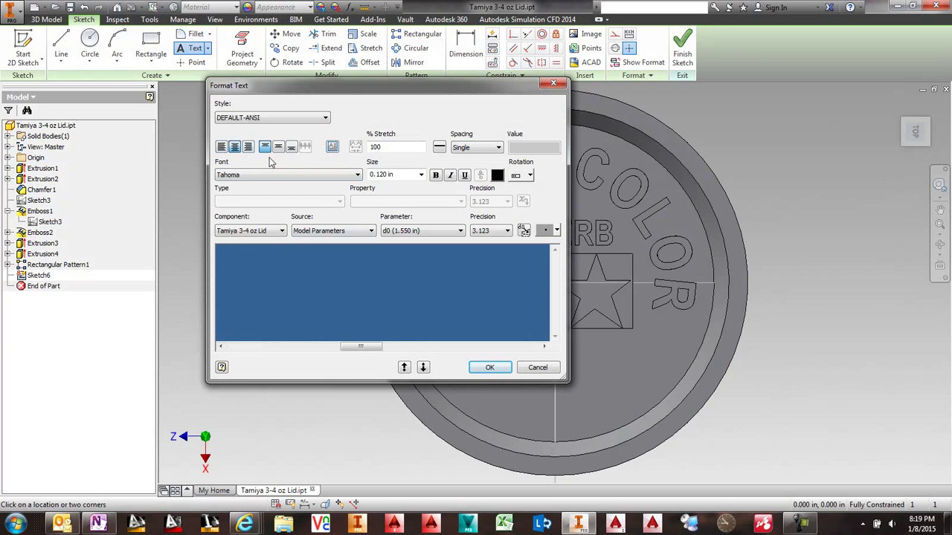
text(TAMIYA)
- Format the TAMIYA text in bold Times New Roman and accept it in the sketch
key(ctrl+a)
click(293, 174)
key(t)
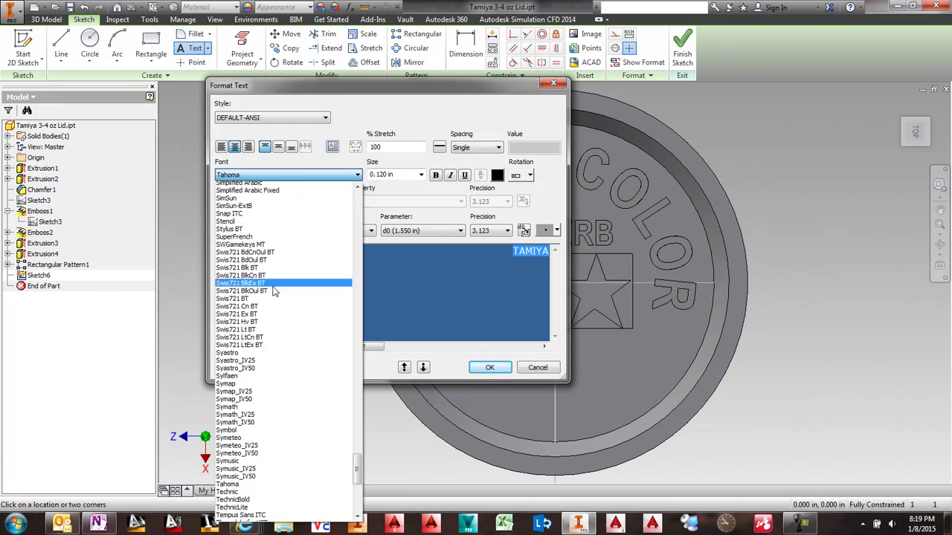
key(Return)
click(296, 175)
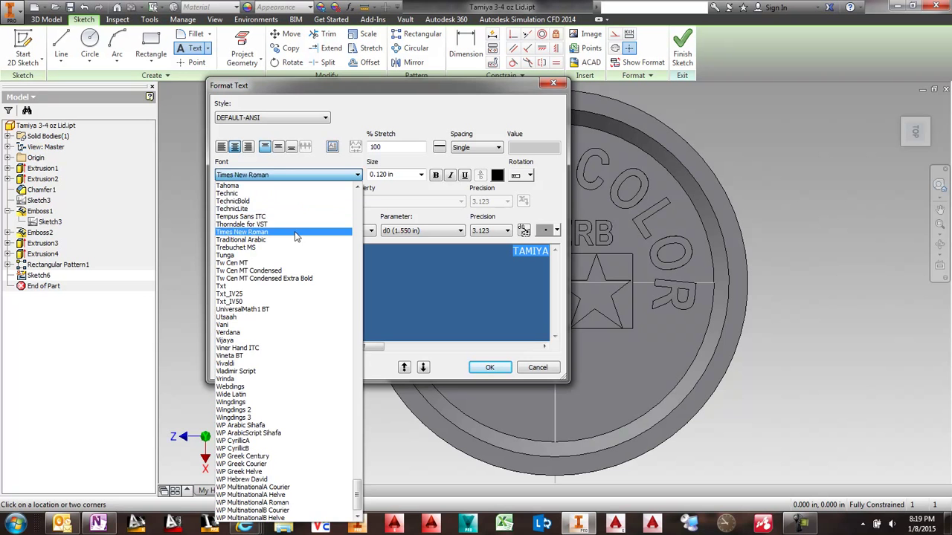
click(298, 232)
click(400, 176)
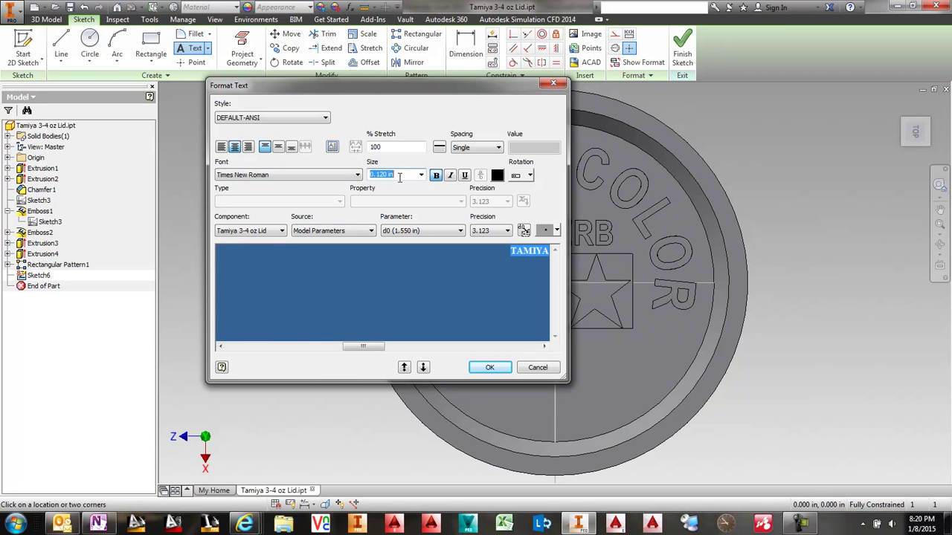
click(489, 367)
right_click(523, 349)
click(520, 436)
click(489, 368)
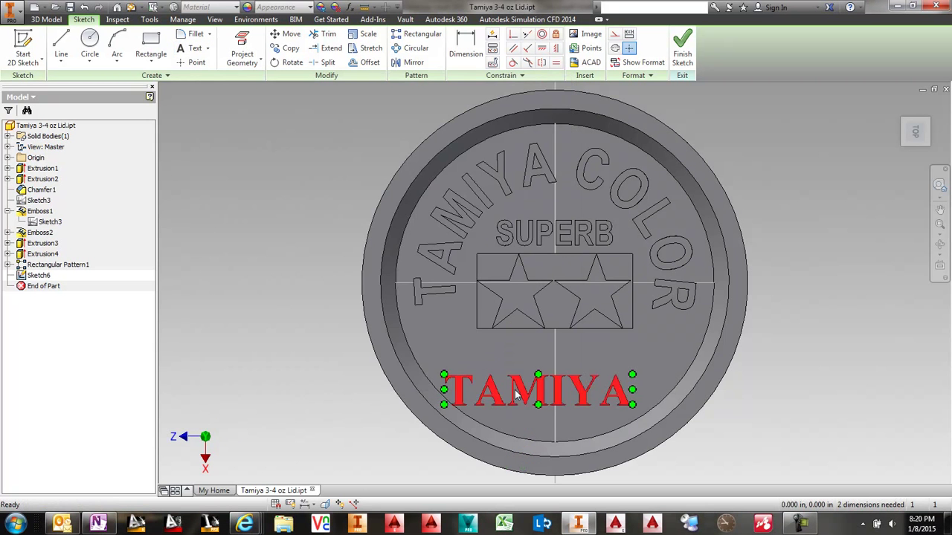
- Align the TAMIYA text box's midpoint with the lid's centre using a horizontal constraint and finish the sketch
click(541, 47)
scroll(552, 281, up, 5)
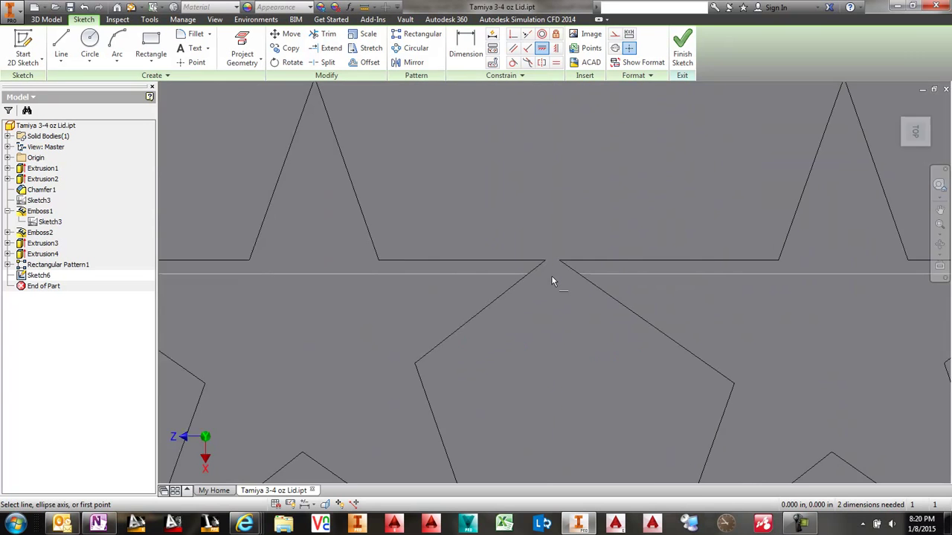
scroll(550, 271, down, 4)
key(F7)
click(546, 262)
click(549, 339)
click(682, 48)
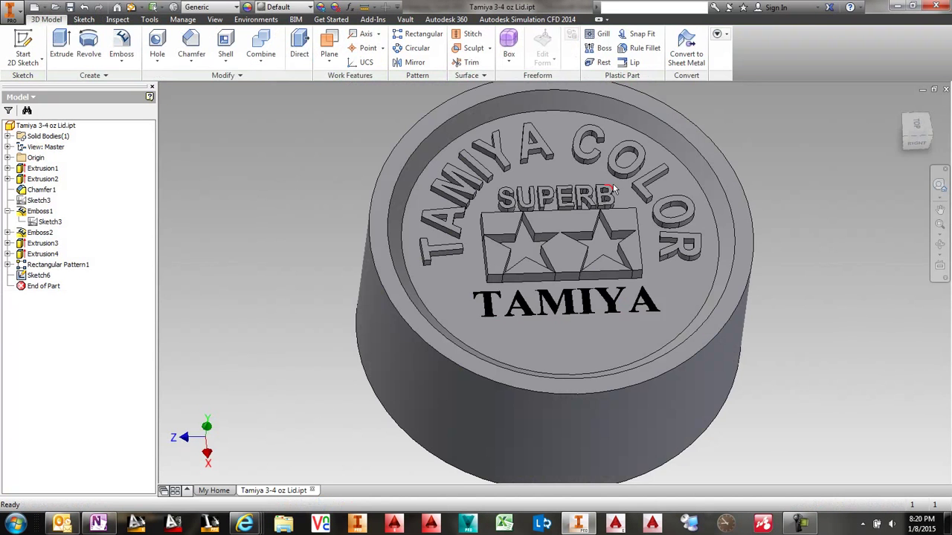
- Reopen the TAMIYA text sketch and move the text along the centreline to just beneath the star block
scroll(547, 286, up, 5)
scroll(547, 285, down, 4)
double_click(20, 276)
double_click(20, 275)
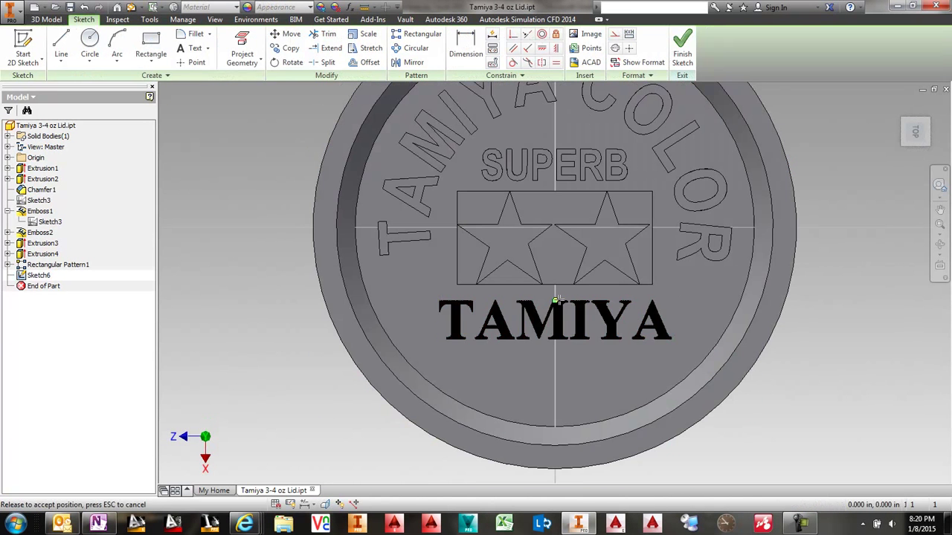
click(683, 48)
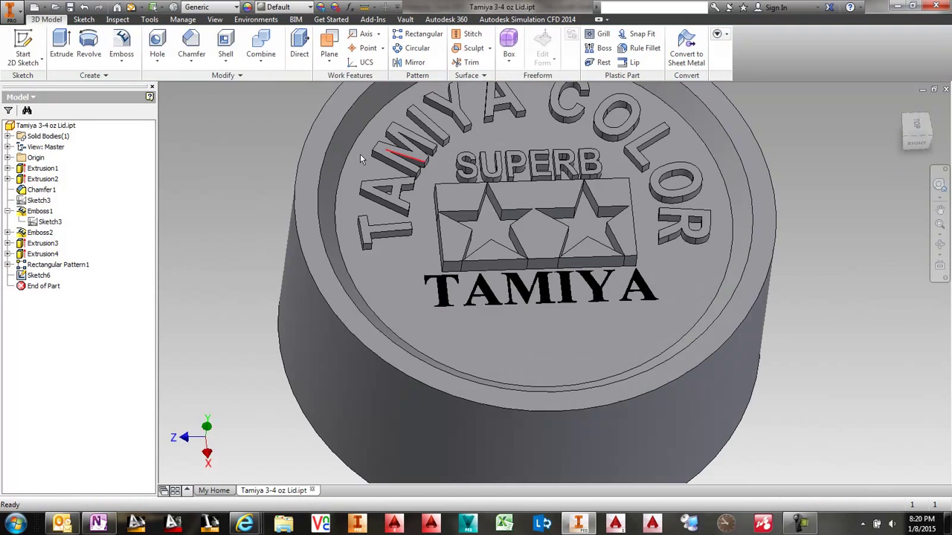
- Emboss the TAMIYA text beneath the star block from the recessed face and save the part
click(121, 43)
click(439, 293)
click(244, 217)
key(ctrl+s)
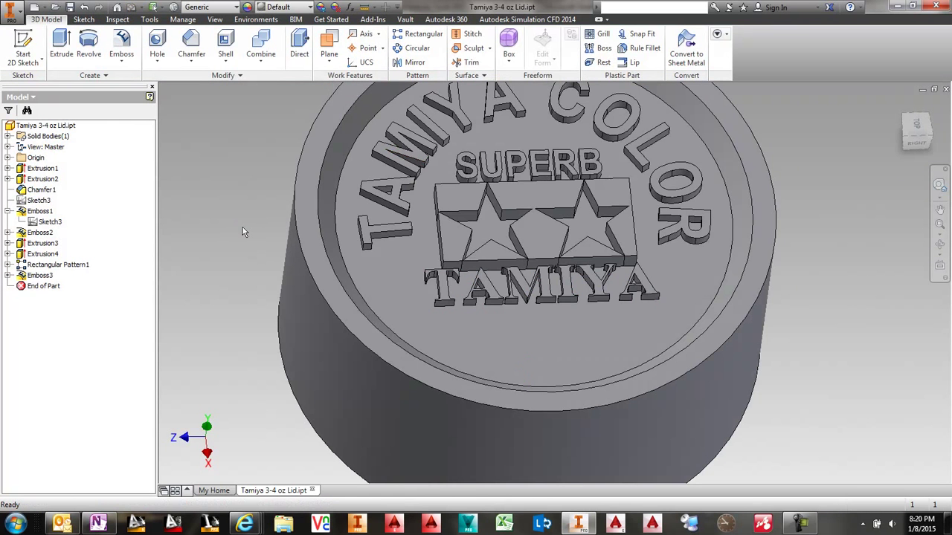
- Project the recess's circular edge into a new sketch on the recessed face and draw an arc beneath TAMIYA
click(441, 315)
click(497, 311)
click(242, 49)
click(336, 306)
click(117, 44)
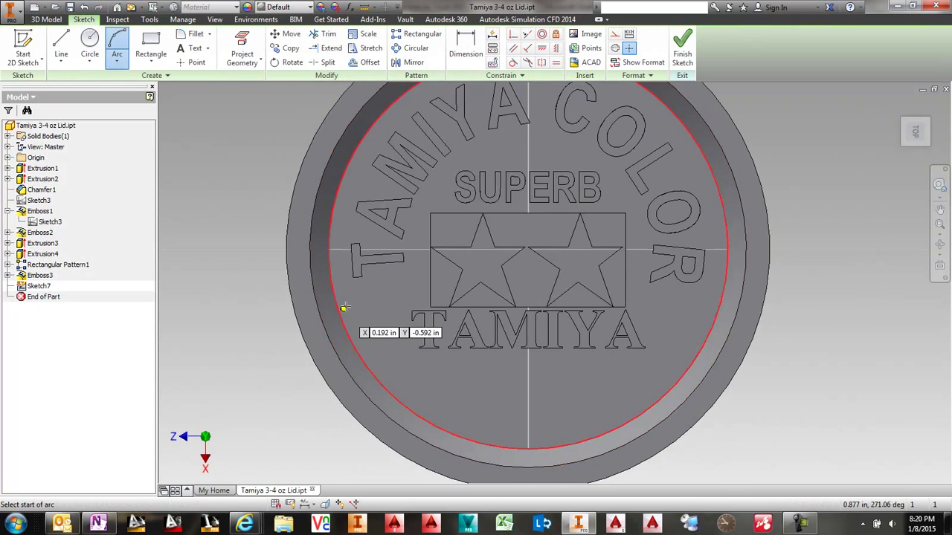
click(357, 304)
click(678, 325)
click(561, 392)
- Make the arc concentric with the projected circle and align its two endpoints with a vertical constraint
click(542, 35)
click(438, 428)
click(445, 379)
click(556, 48)
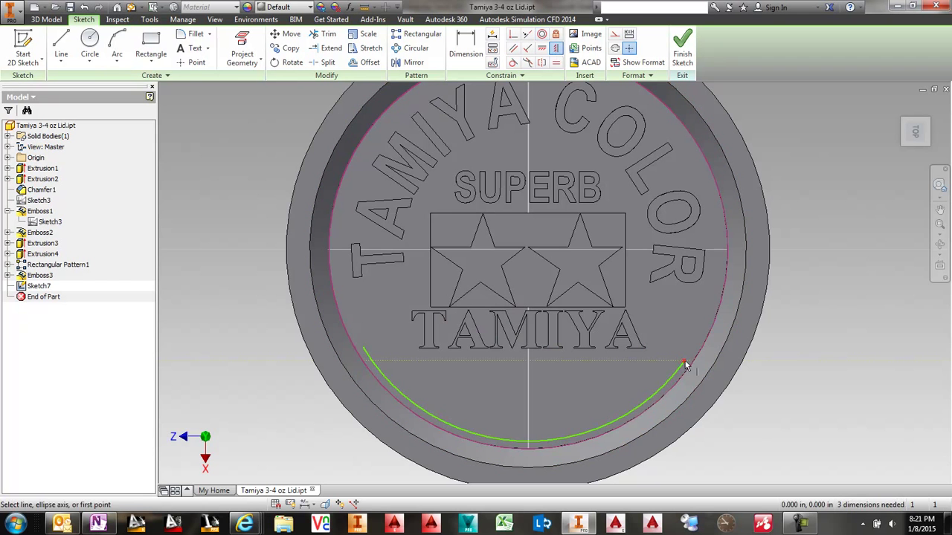
click(684, 362)
click(363, 348)
- Reshape the arc and dimension its radius to 0.5 in
key(Escape)
drag(373, 363, 367, 299)
click(465, 46)
click(397, 354)
click(409, 348)
text(.5)
key(Return)
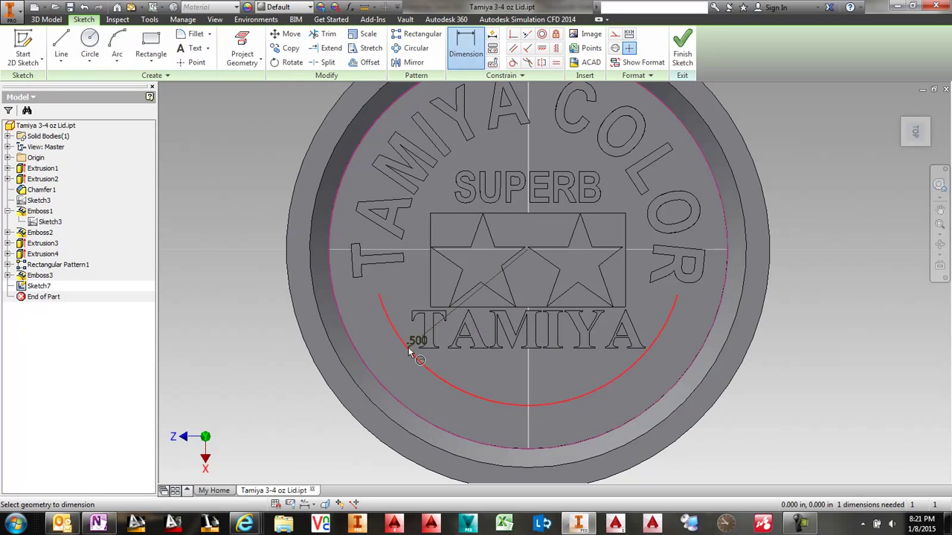
- Add geometry text reading TAMIYA PLASTIC MODEL CO. along the arc
key(t)
click(217, 90)
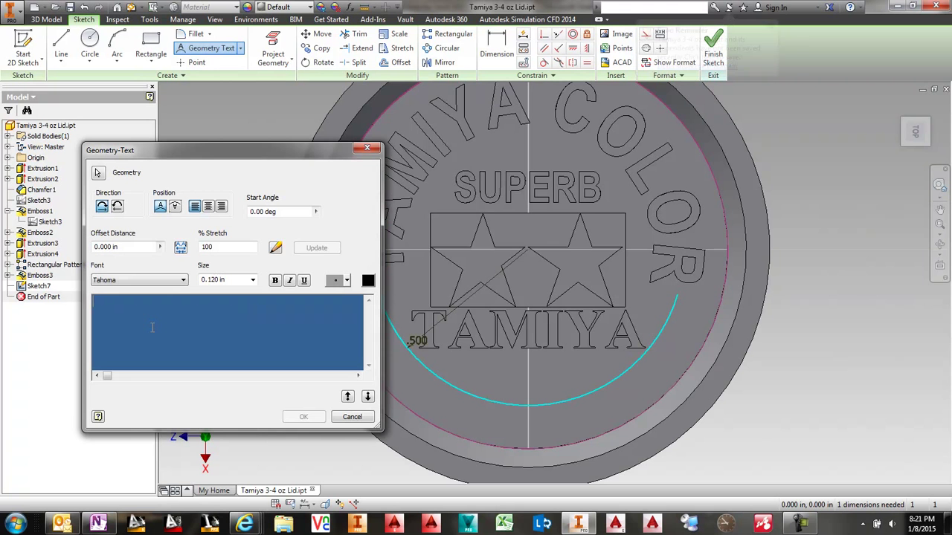
text(TAMIY)
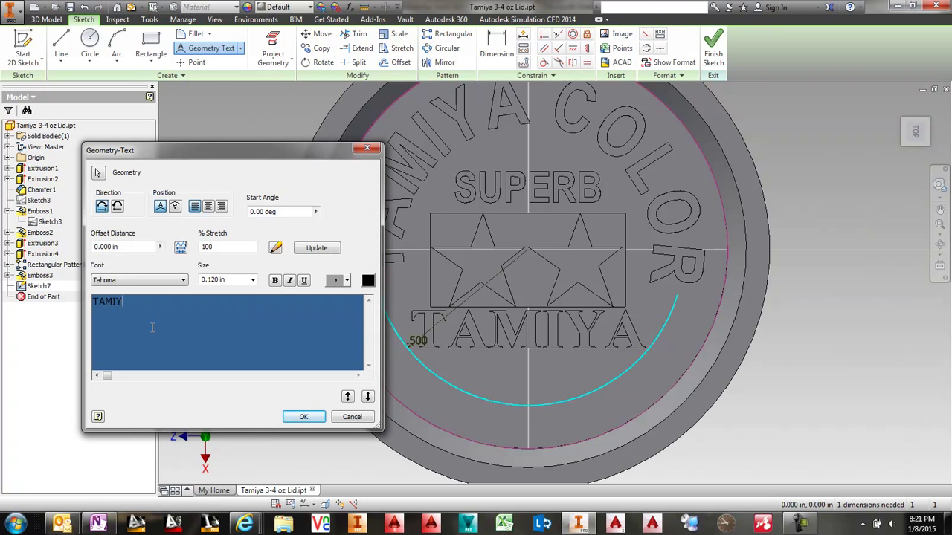
text(A PLASTIC MODEL CO)
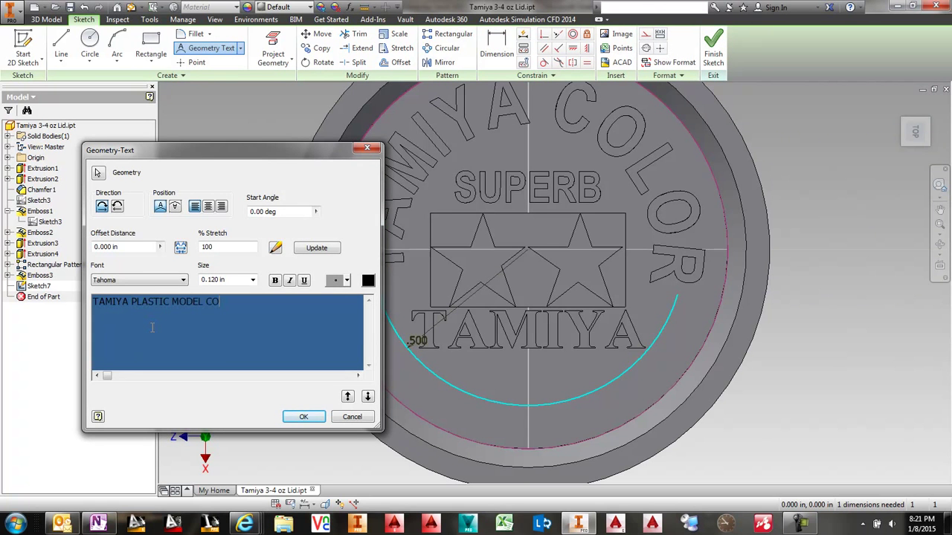
text(.)
- Make the arc text bold with a size of 0.1 in and update it
key(ctrl+a)
click(275, 281)
drag(230, 280, 199, 280)
text(.1)
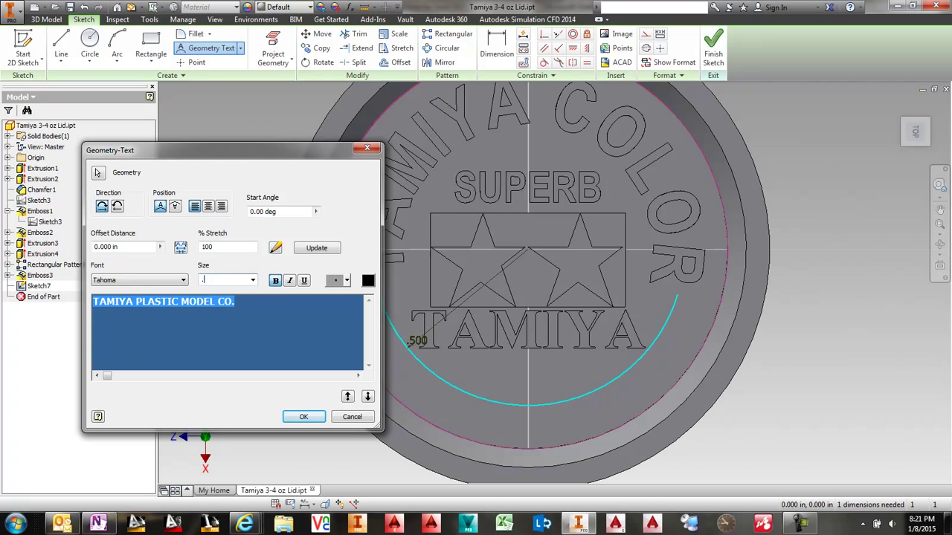
key(Tab)
click(316, 250)
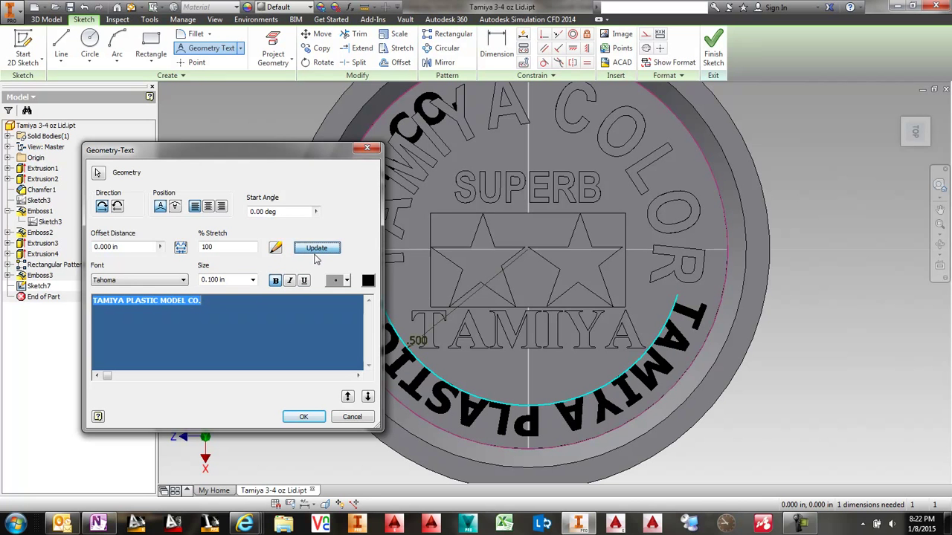
- Place the curved text on the inside of the arc and accept it
click(175, 206)
click(316, 248)
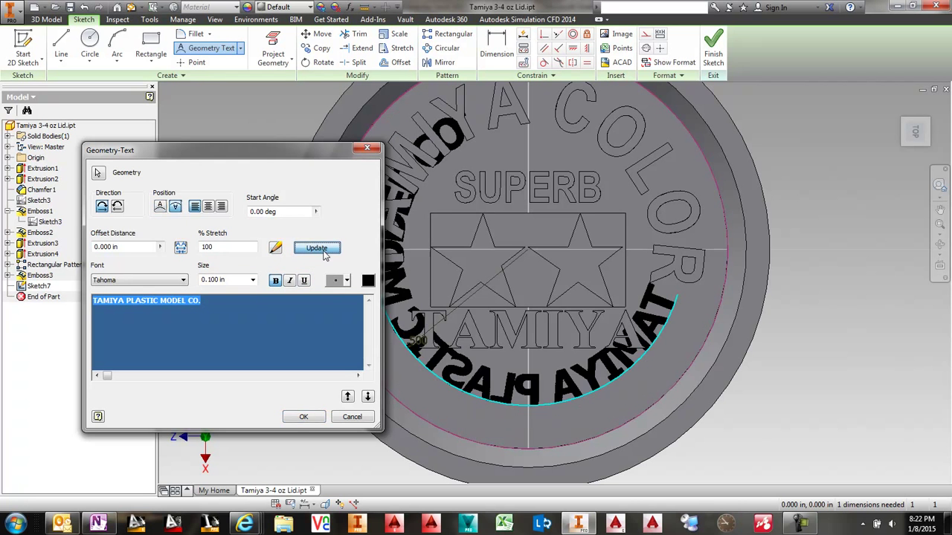
click(303, 416)
drag(502, 424, 502, 425)
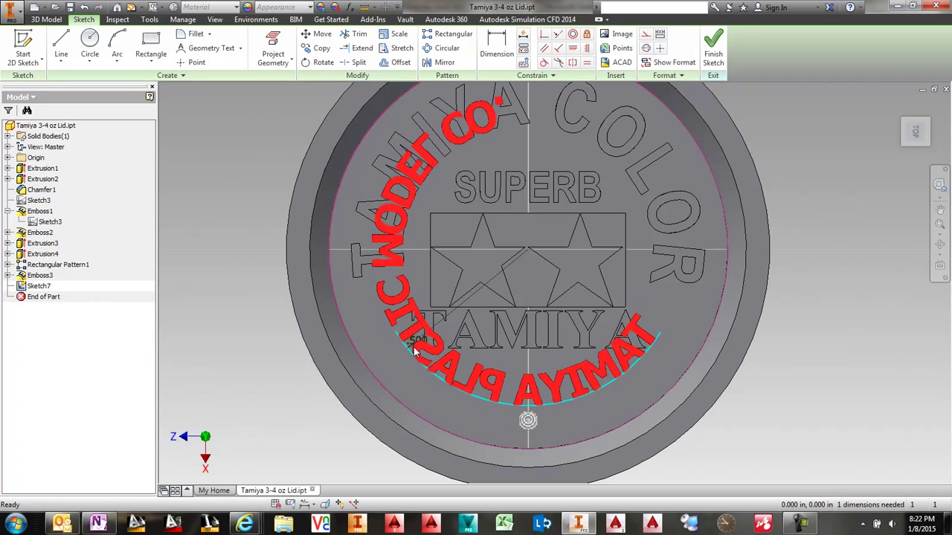
- Enlarge the arc's radius, trying 0.625 in before setting it to 0.6 in
double_click(415, 347)
click(352, 417)
double_click(447, 312)
text(.625)
key(Return)
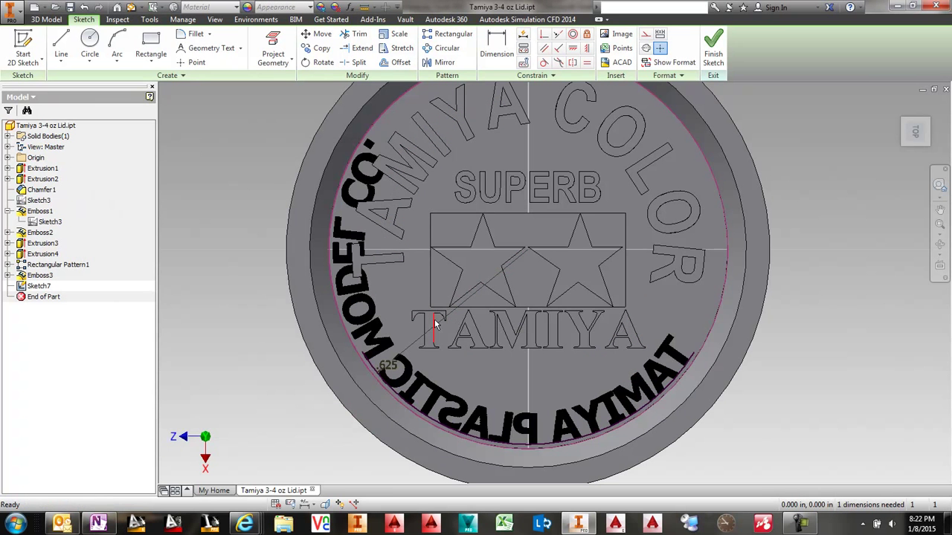
double_click(437, 322)
text(.6)
key(Return)
- Reopen the curved text, try centre justification, and set it to counterclockwise direction with left justification
double_click(411, 348)
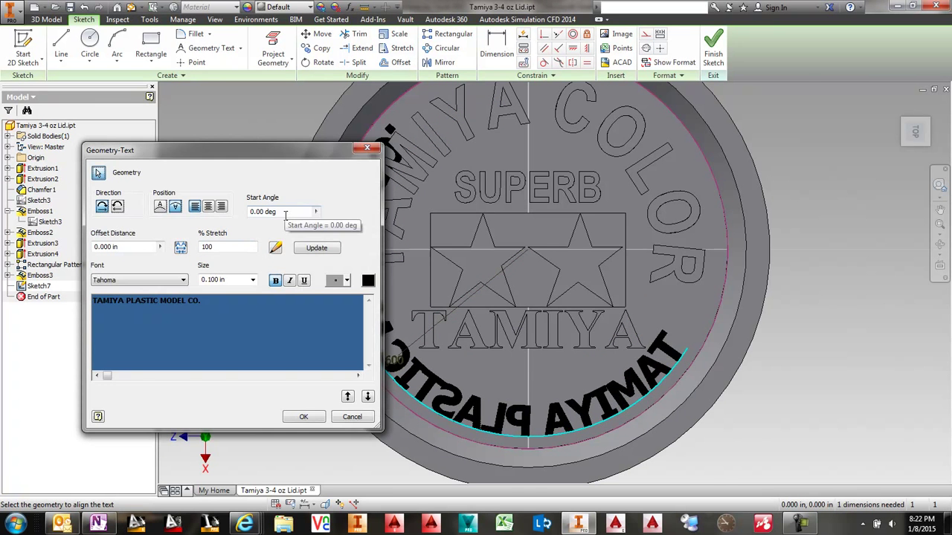
middle_drag(533, 223, 637, 216)
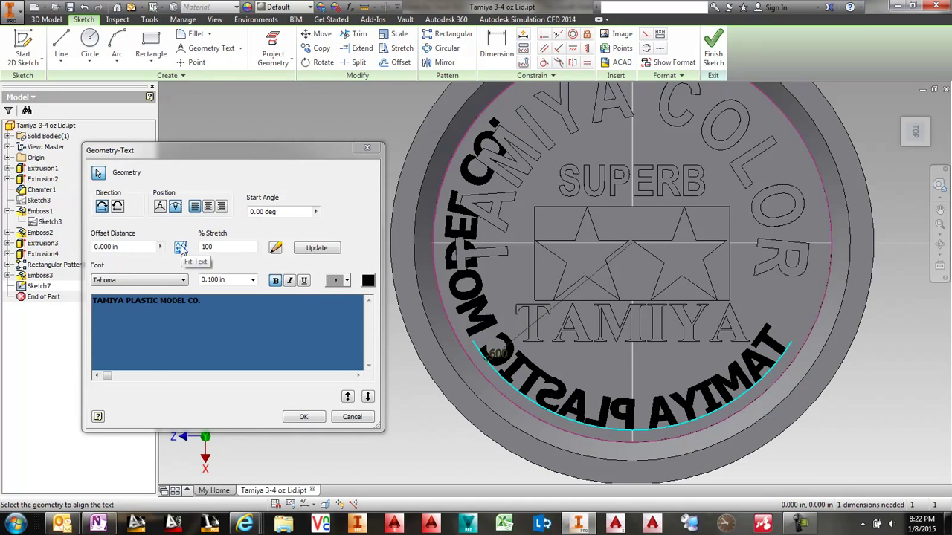
click(181, 247)
click(208, 207)
click(317, 249)
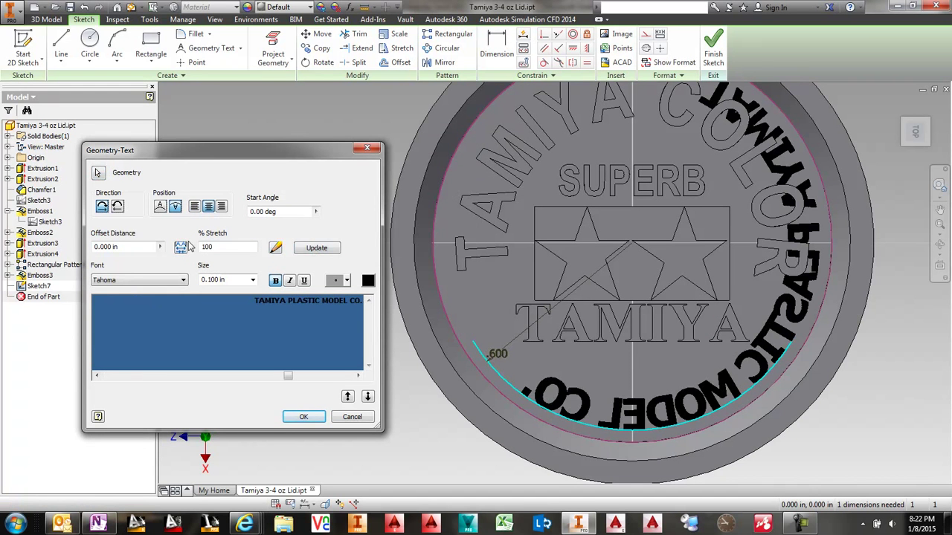
click(118, 208)
click(321, 250)
drag(287, 213, 206, 218)
click(195, 207)
click(304, 251)
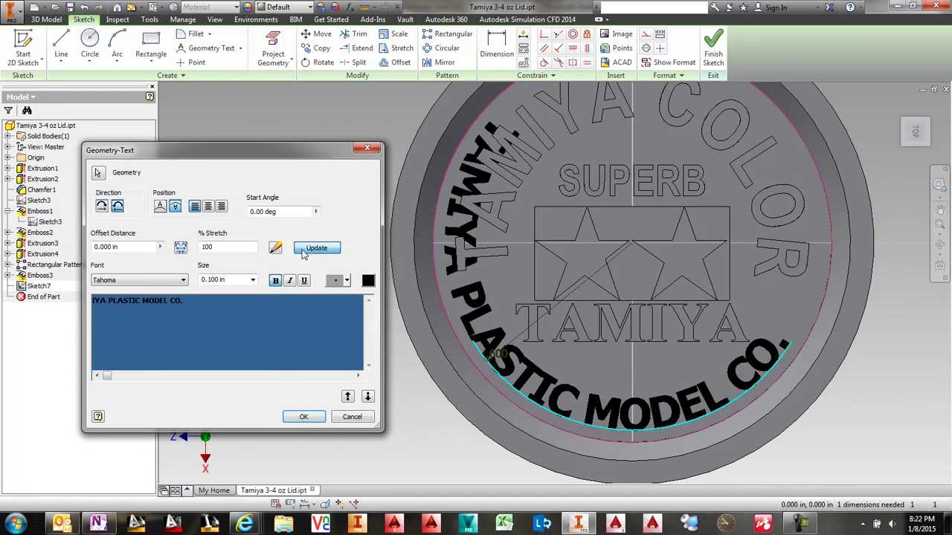
- Try start angles of 15 and -35 degrees for the curved text
text(15)
drag(286, 213, 204, 214)
click(317, 250)
text(-35)
click(317, 249)
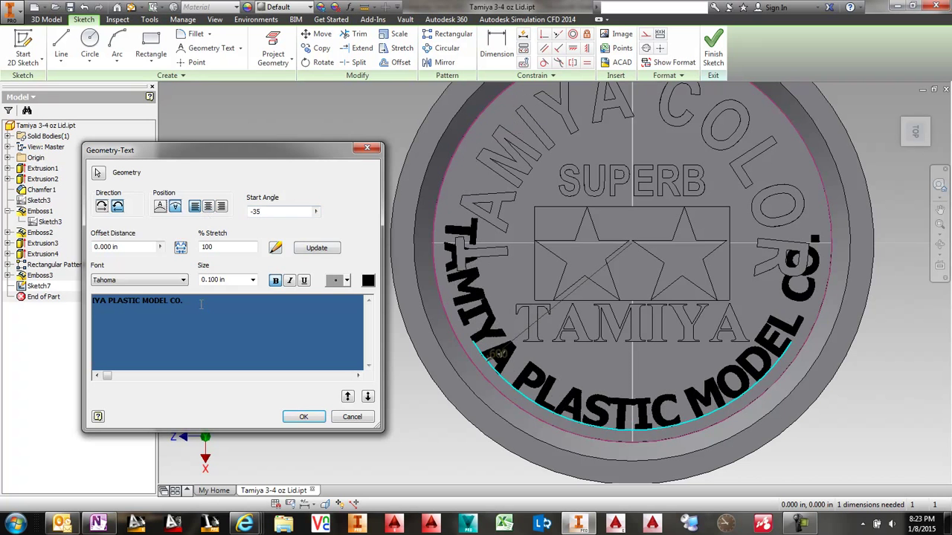
- Set the curved text's size to 0.08 in and its start angle to -20 degrees
drag(199, 303, 92, 302)
drag(200, 280, 229, 280)
text(.08)
key(Tab)
click(316, 253)
drag(286, 212, 211, 211)
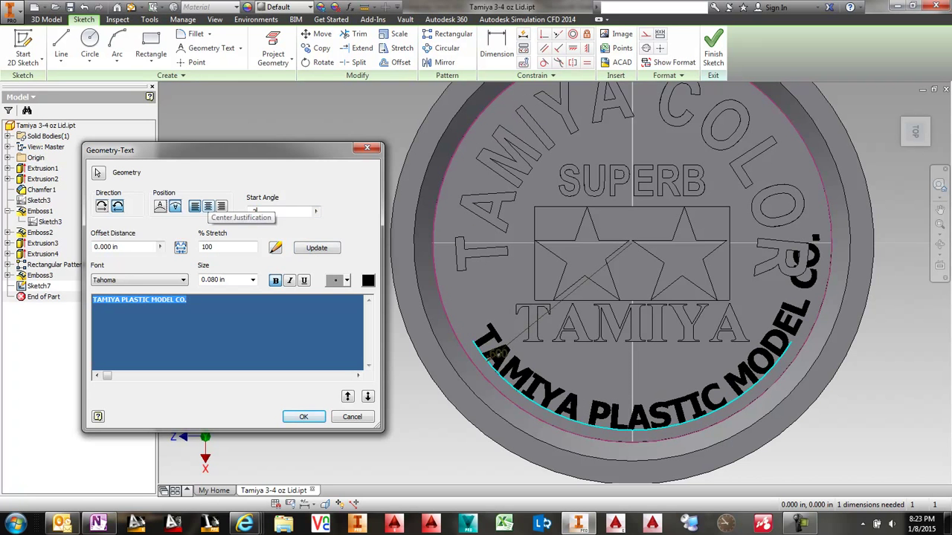
text(-20)
click(320, 254)
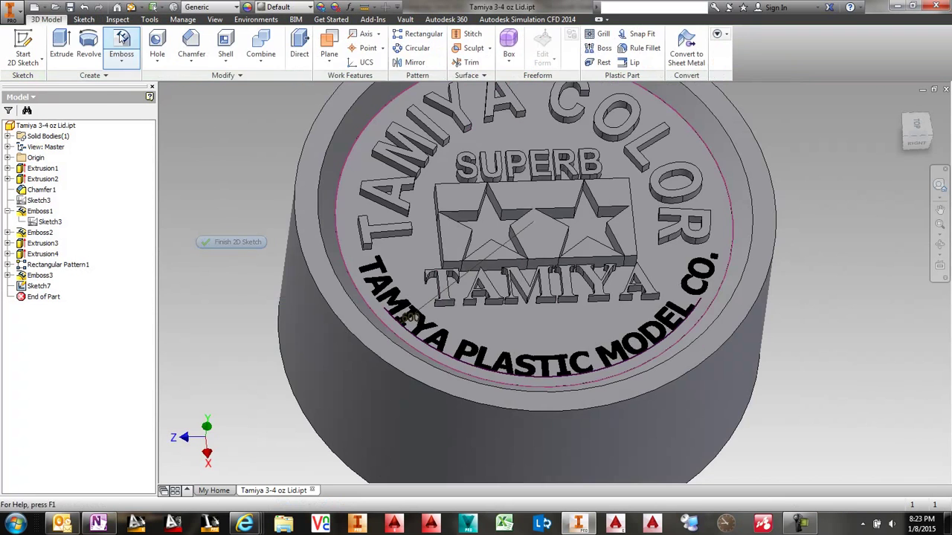
- Emboss the curved TAMIYA PLASTIC MODEL CO. text from the recessed face and save the part
click(121, 54)
click(270, 215)
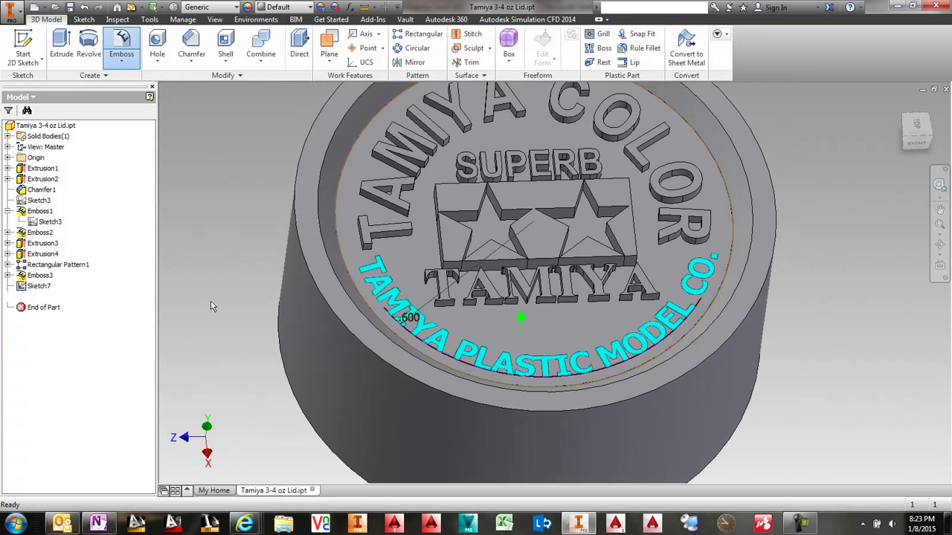
key(ctrl+s)
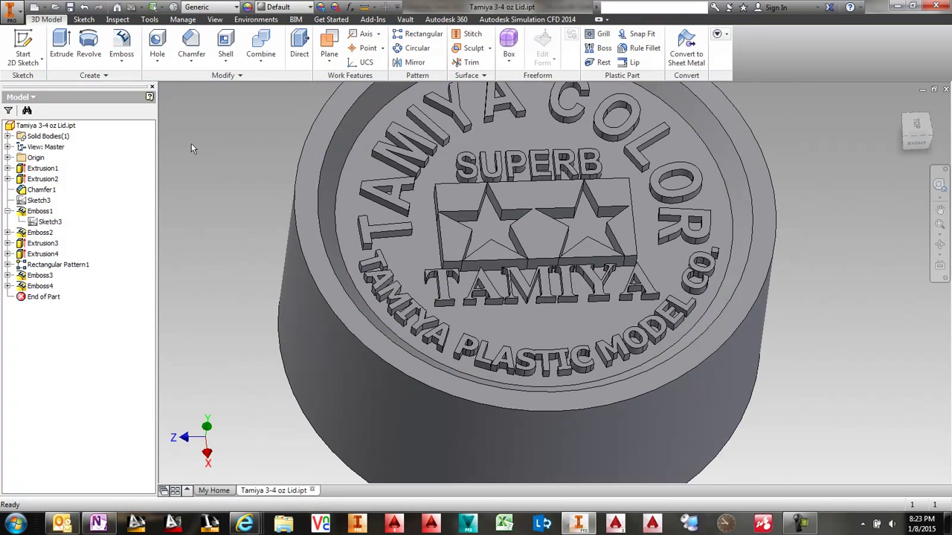
- Start a sketch on the lid's rim face and project its outer circular edge
click(310, 190)
click(356, 177)
scroll(495, 158, up, 6)
click(273, 48)
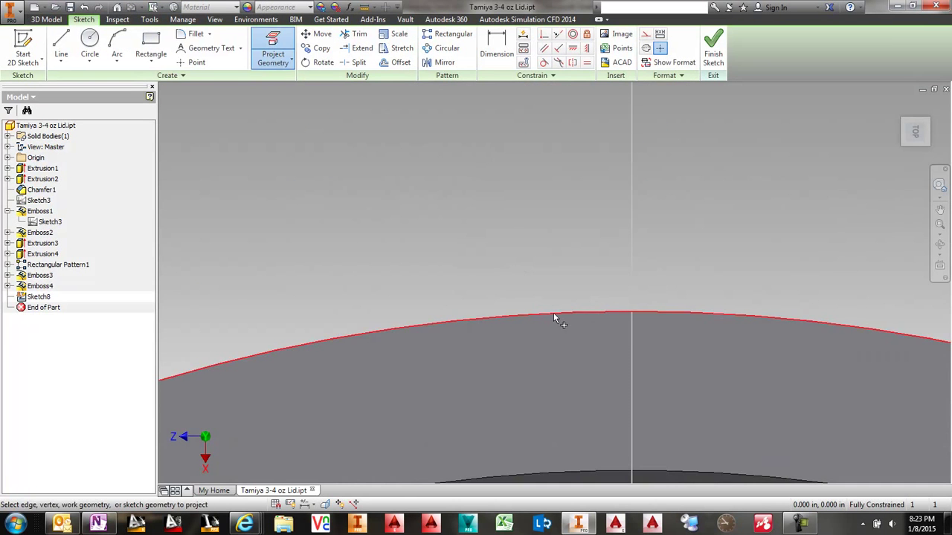
click(555, 315)
key(Escape)
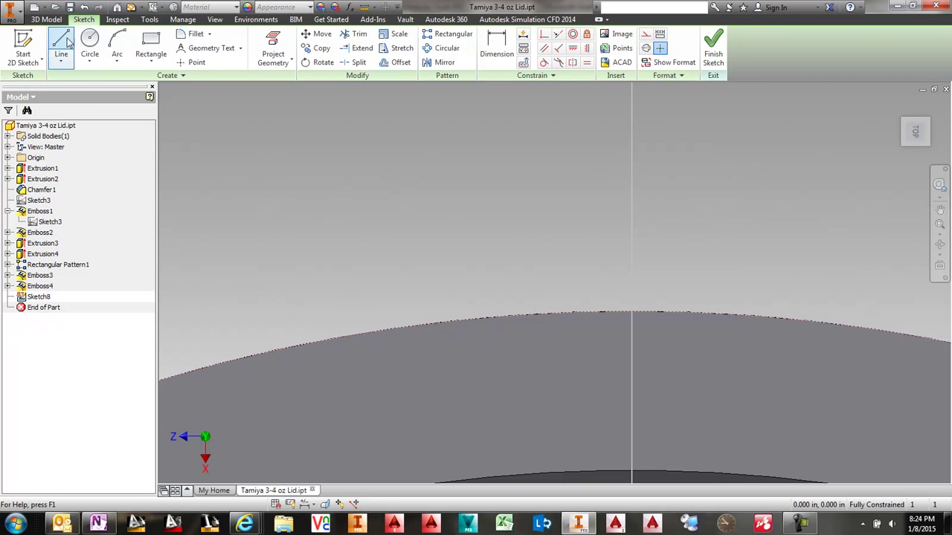
- Draw a three-point arc dipping inward from the projected rim edge and set the width between its endpoints to .025 in
click(117, 48)
click(571, 313)
click(668, 312)
click(626, 327)
key(d)
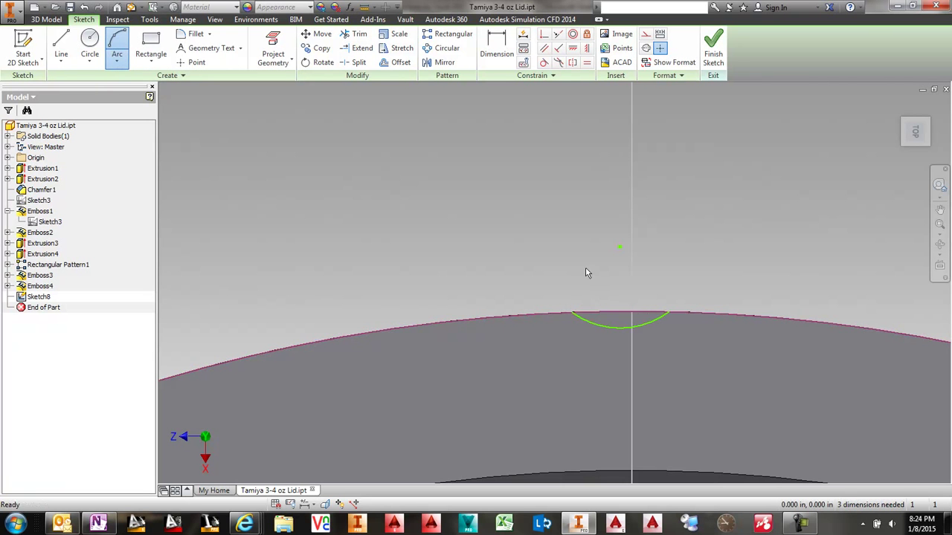
click(571, 312)
click(668, 312)
click(638, 290)
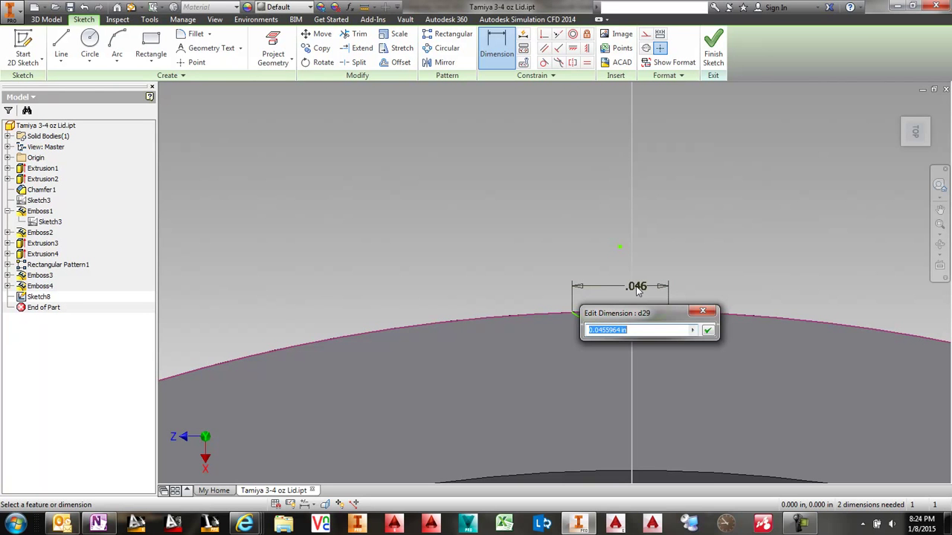
text(.025)
key(Return)
- Align the arc's endpoints with a vertical constraint, set its radius to .0187 in, and finish the sketch
key(i)
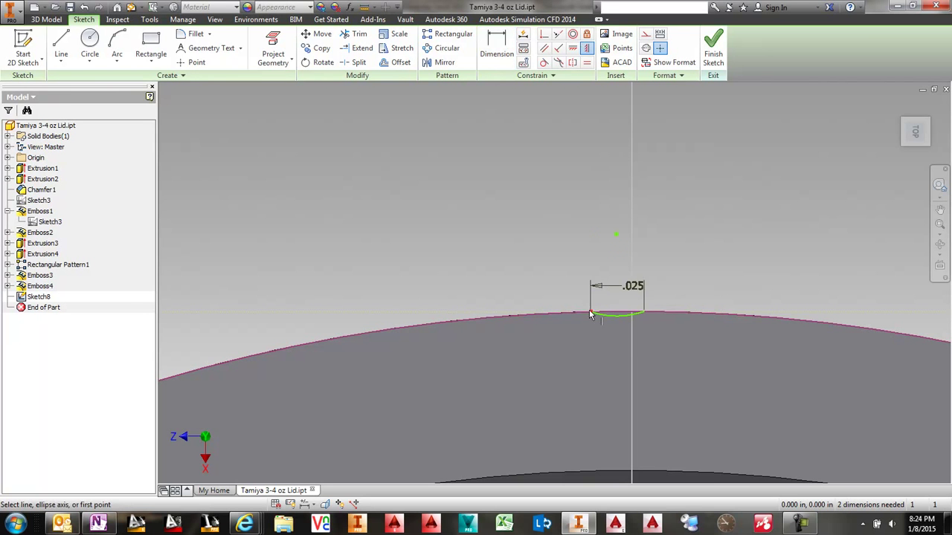
click(590, 312)
click(644, 313)
key(d)
click(617, 316)
click(610, 367)
text(.0187)
key(Return)
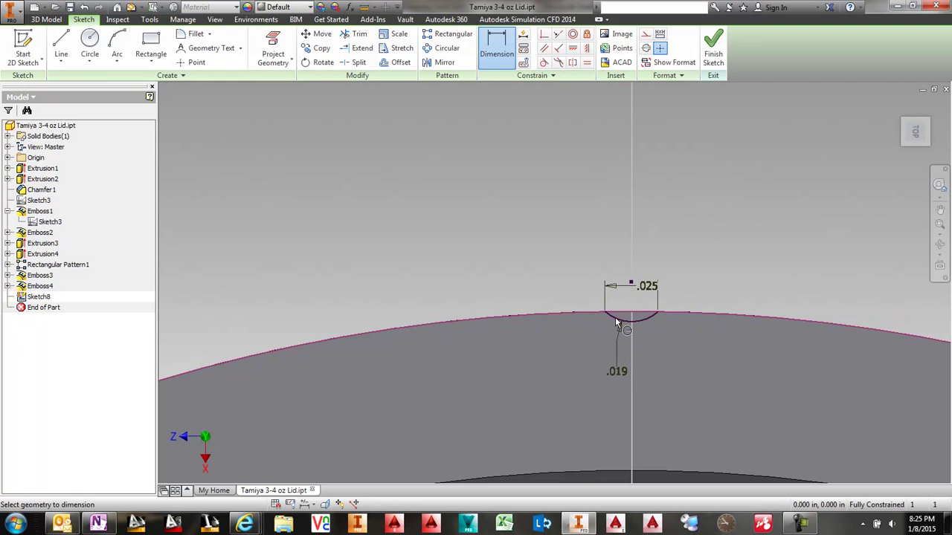
click(713, 51)
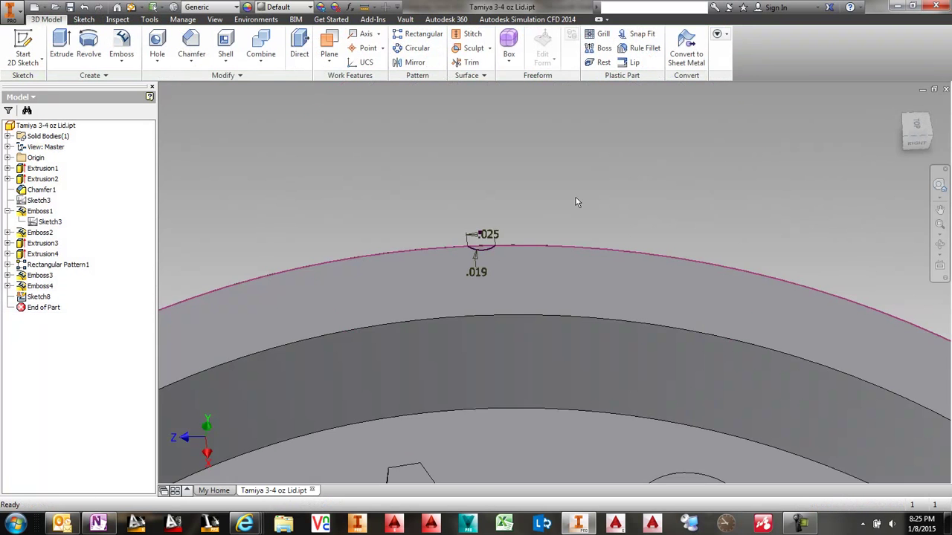
- Try to extrude the notch profile, reopening its sketch to select the projected rim edge
key(e)
key(Escape)
double_click(38, 296)
click(636, 180)
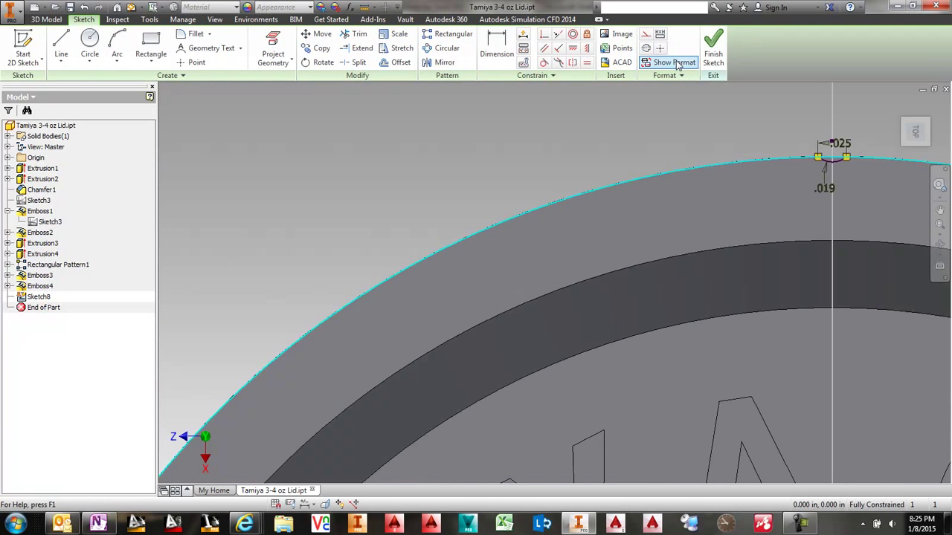
key(e)
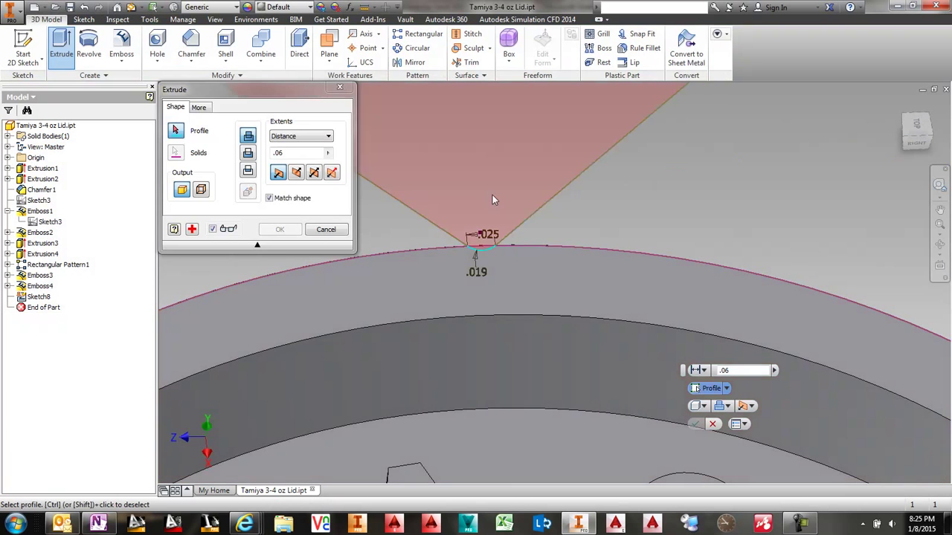
key(Escape)
- Toggle automatic part-origin projection off and back on in the application's sketch options
click(149, 20)
click(212, 53)
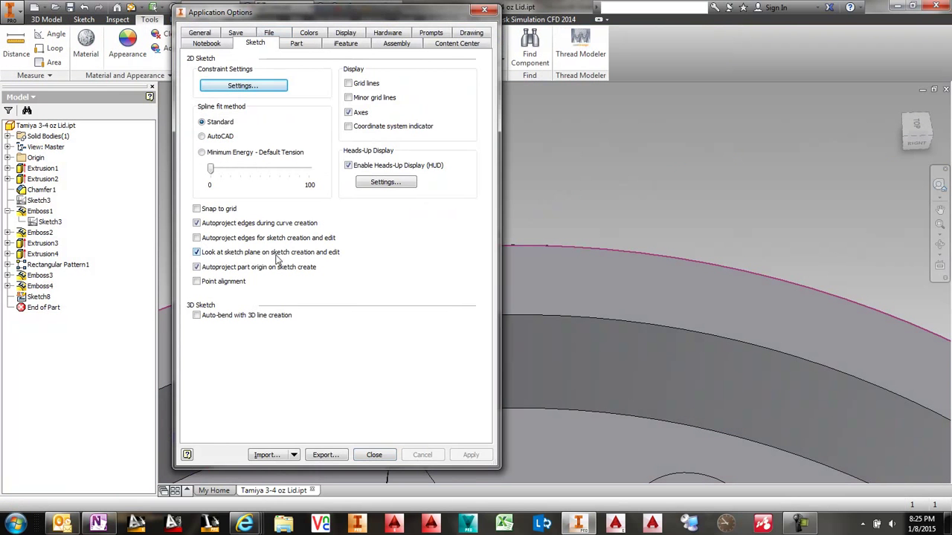
click(197, 267)
click(197, 267)
click(374, 455)
- Cut the arc notch profile .65 in along the lid's outer wall from the rim
double_click(39, 297)
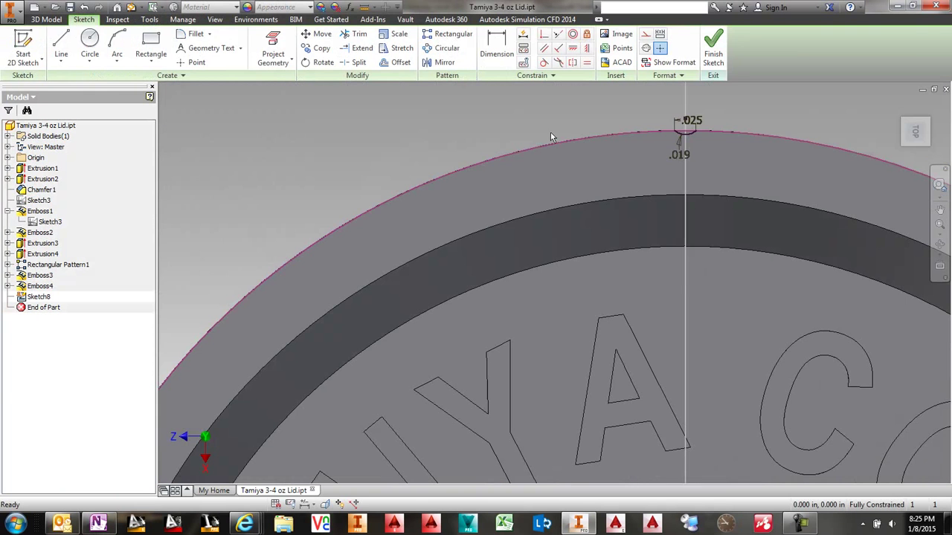
key(e)
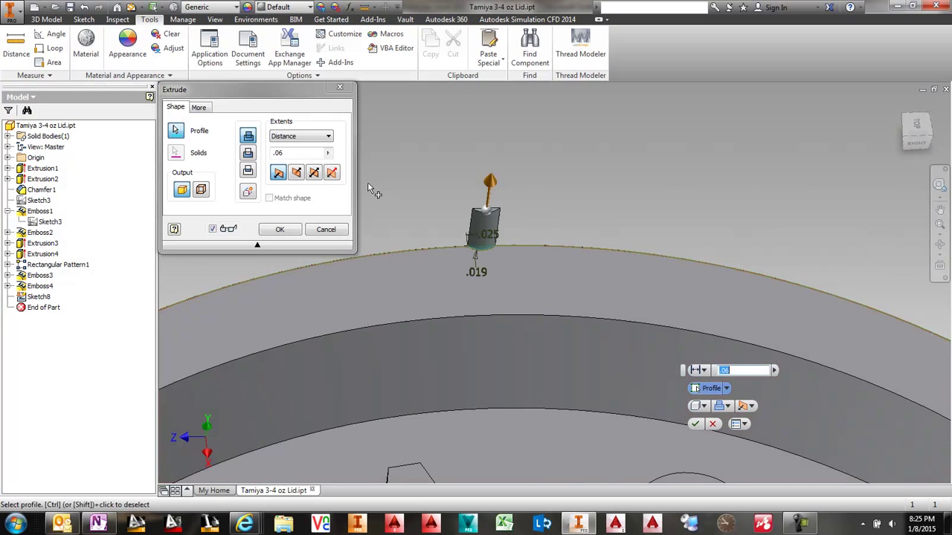
click(247, 152)
shift+middle_drag(408, 168, 459, 253)
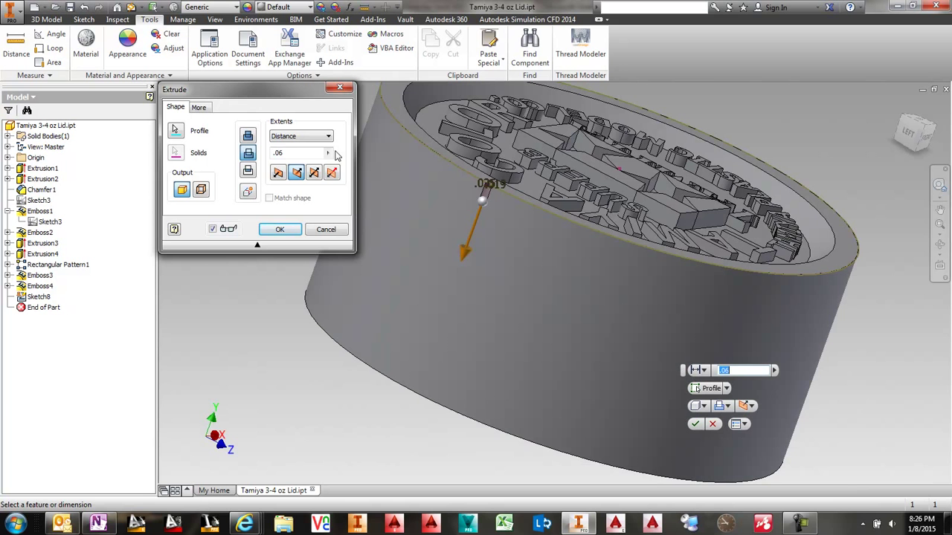
text(.605)
click(278, 229)
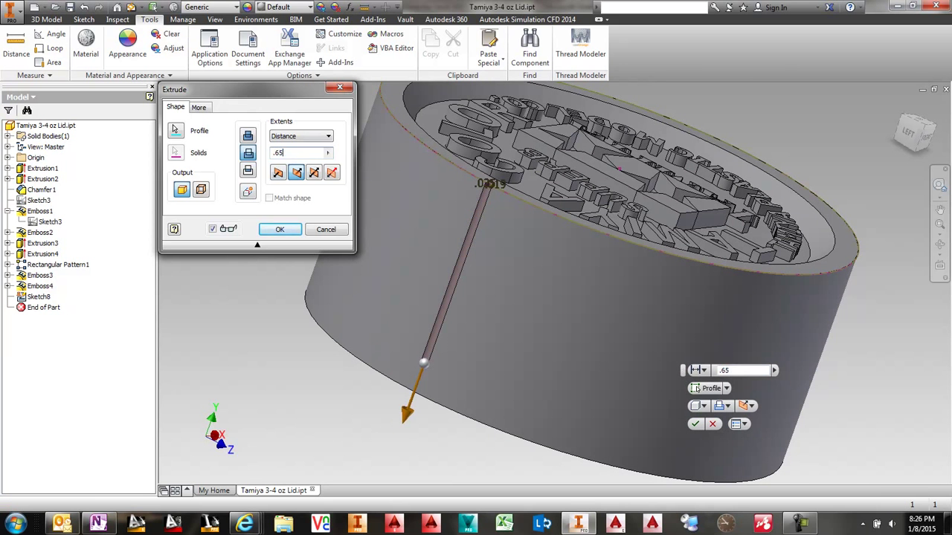
- Reopen the notch cut's sketch and set the arc radius to .025 in
key(F5)
key(F5)
key(F5)
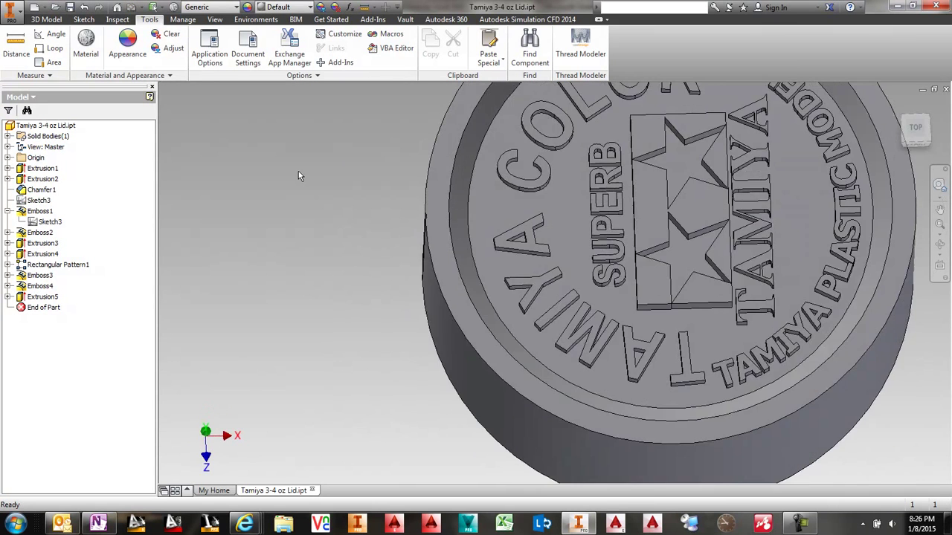
click(8, 297)
double_click(51, 307)
scroll(534, 95, up, 5)
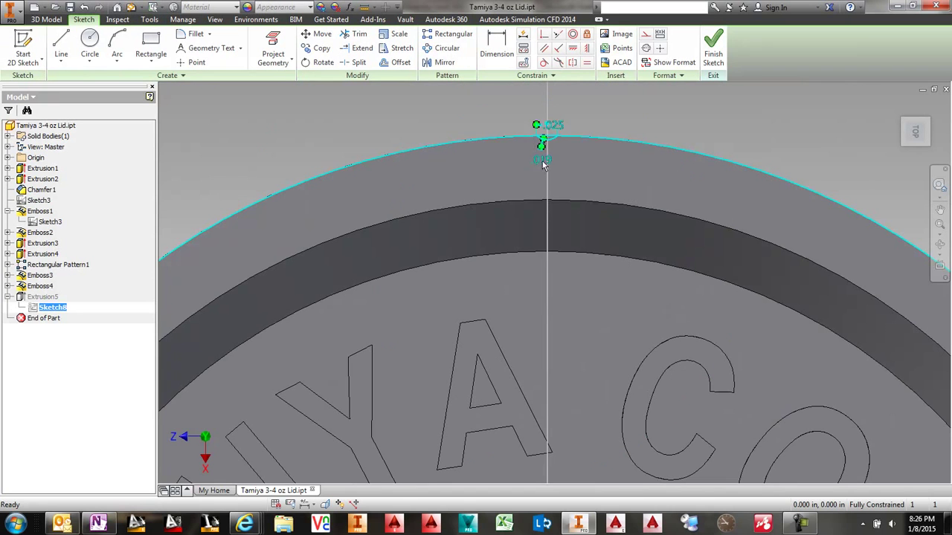
double_click(541, 145)
text(.015)
key(Return)
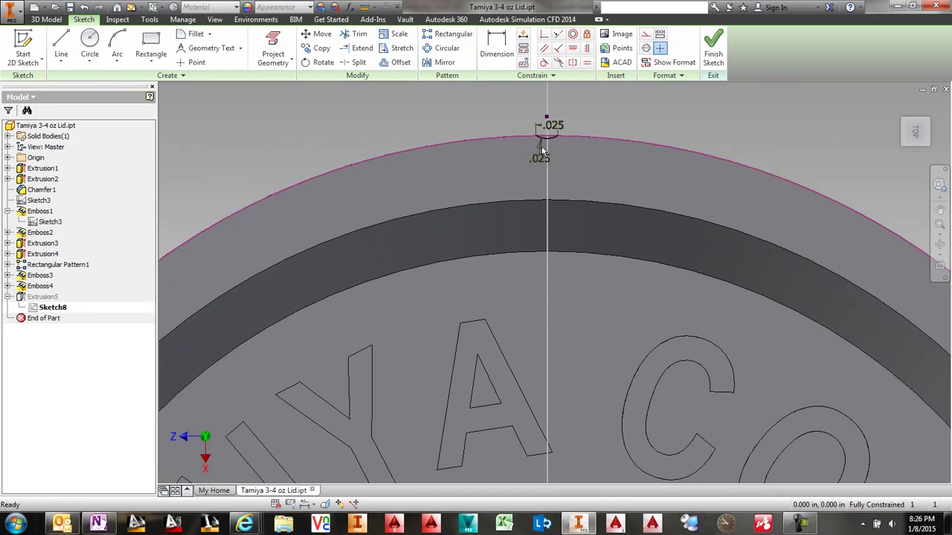
- Set the arc radius to half the notch width, re-enter it as a plain value, and finish the sketch
double_click(542, 157)
click(556, 123)
text(/2)
key(Return)
double_click(551, 168)
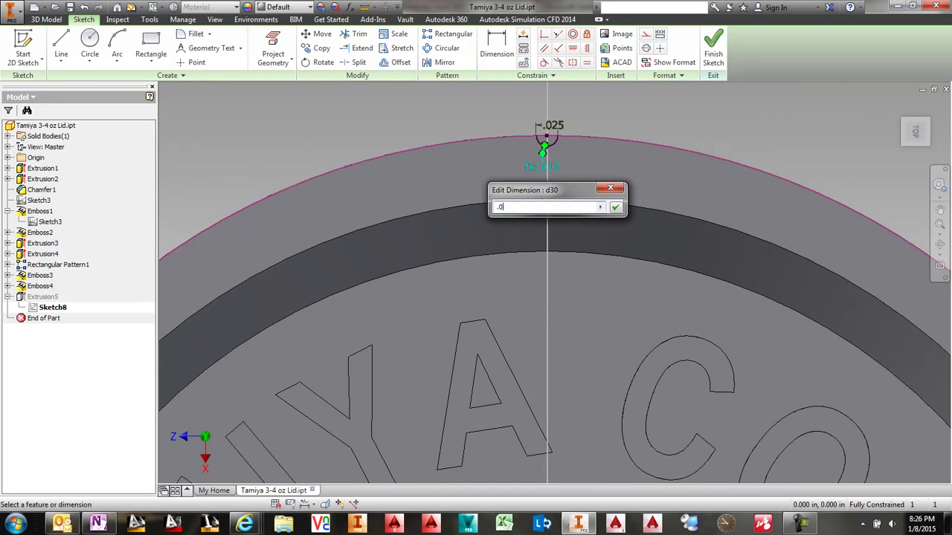
key(Return)
double_click(556, 164)
key(Return)
click(714, 49)
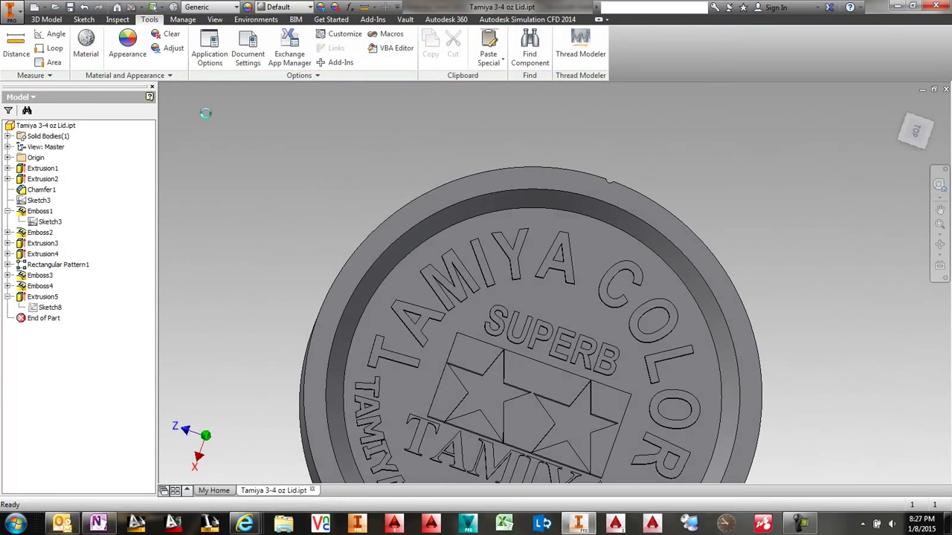
- Pattern the notch circularly around the lid's axis with 35*4 occurrences over 360 degrees and save the part
click(46, 19)
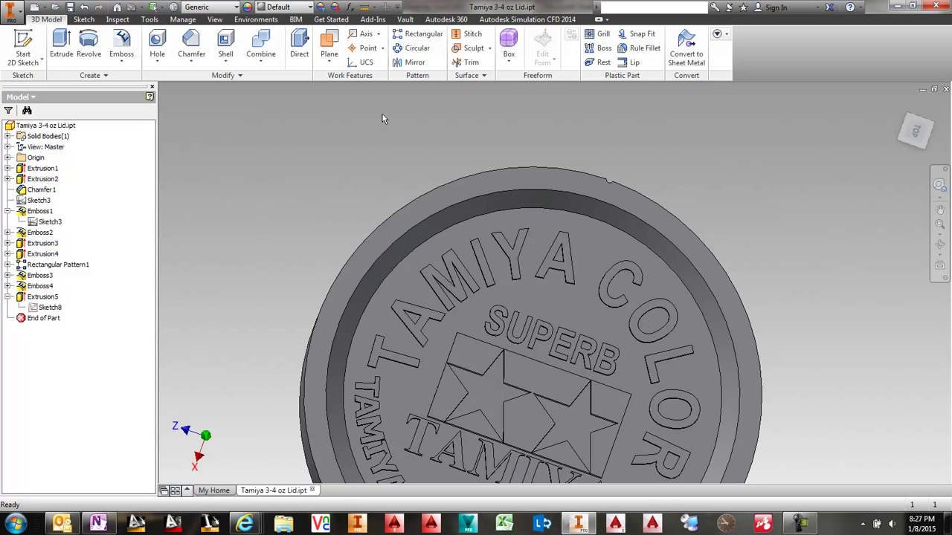
click(416, 48)
click(652, 275)
click(212, 136)
click(398, 320)
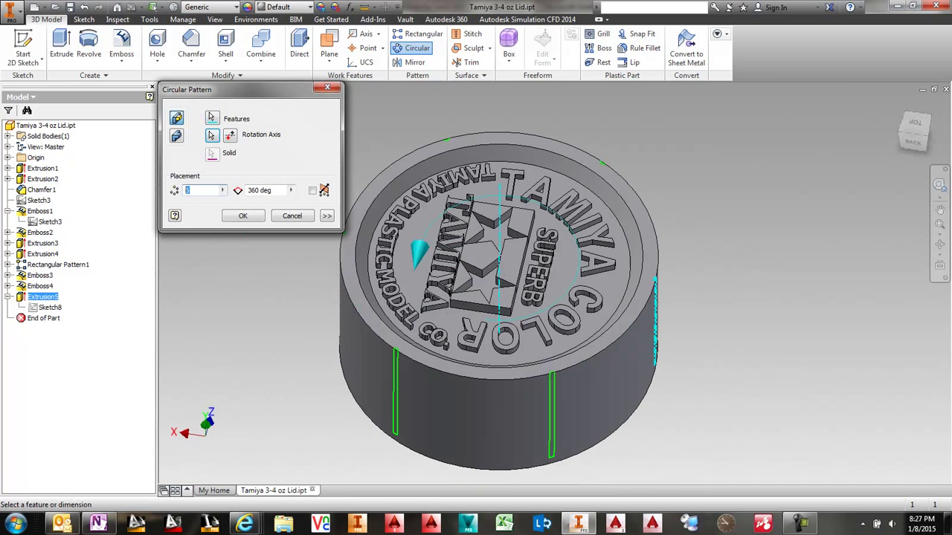
text(35*4)
scroll(521, 186, up, 5)
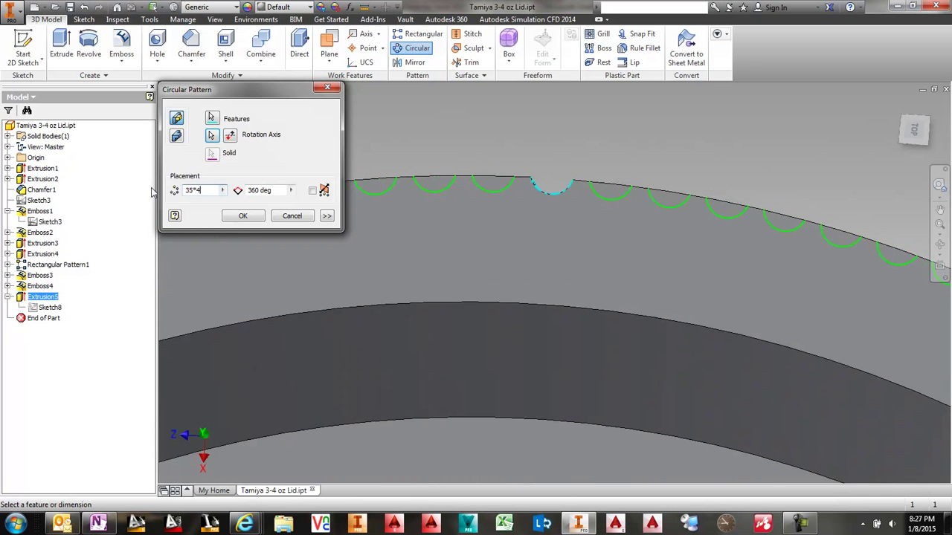
click(244, 216)
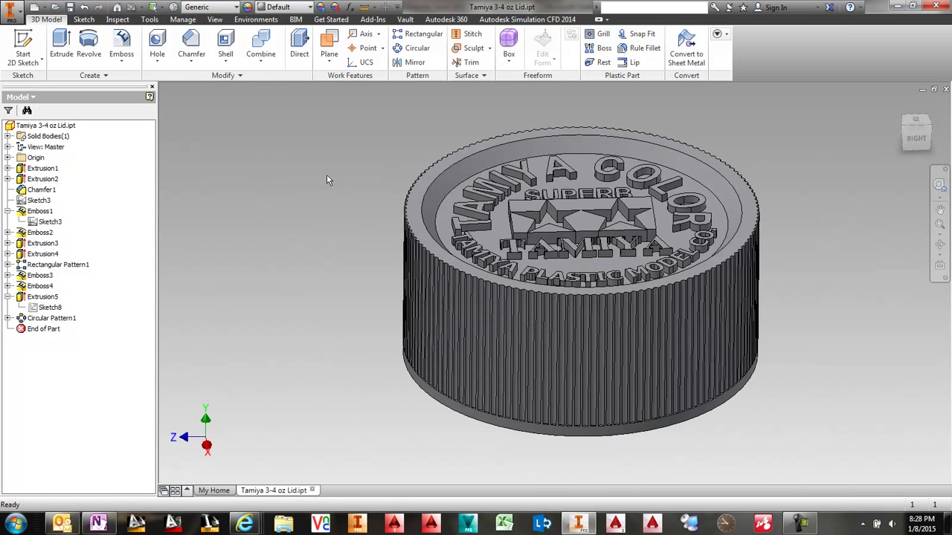
key(ctrl+s)
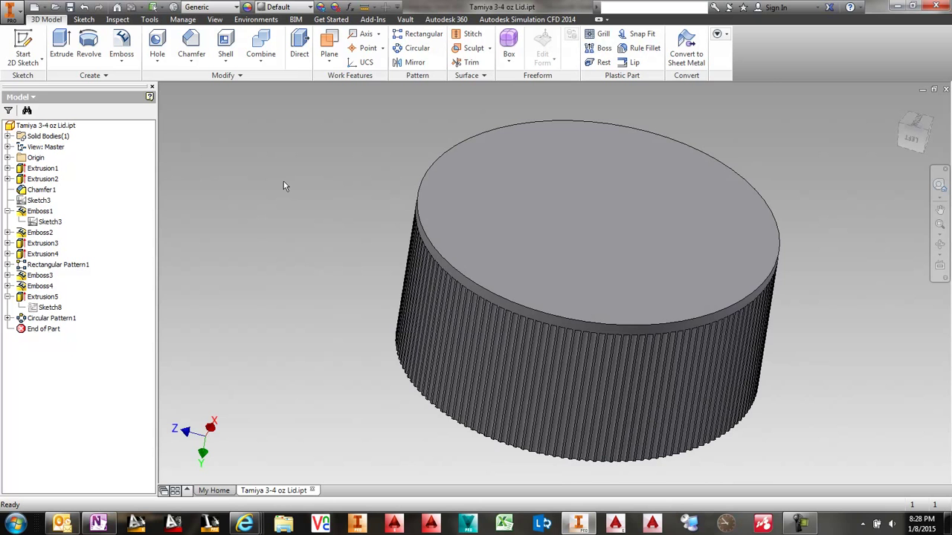
- On the lid's flat underside, sketch a centred circle, project the outer edge, and dimension the gap between them as .063 in
click(23, 46)
click(521, 212)
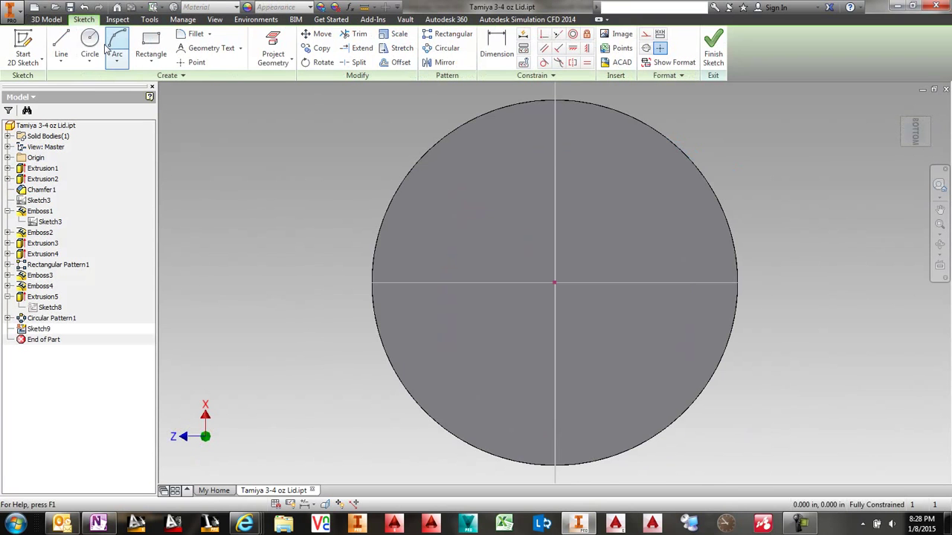
click(89, 44)
click(554, 283)
click(511, 151)
click(273, 46)
click(447, 139)
key(d)
click(446, 138)
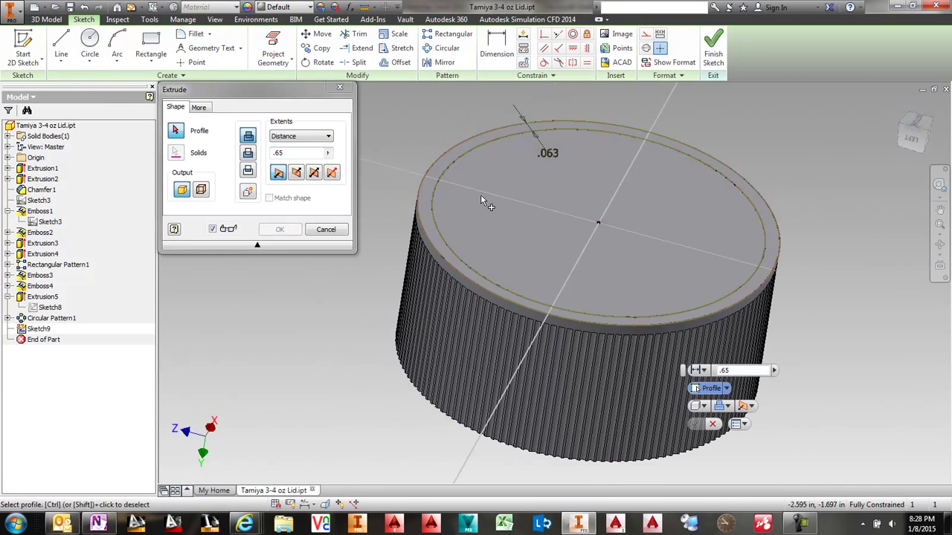
- Cut the inner circle .575 in deep into the lid's underside to hollow it out
click(480, 194)
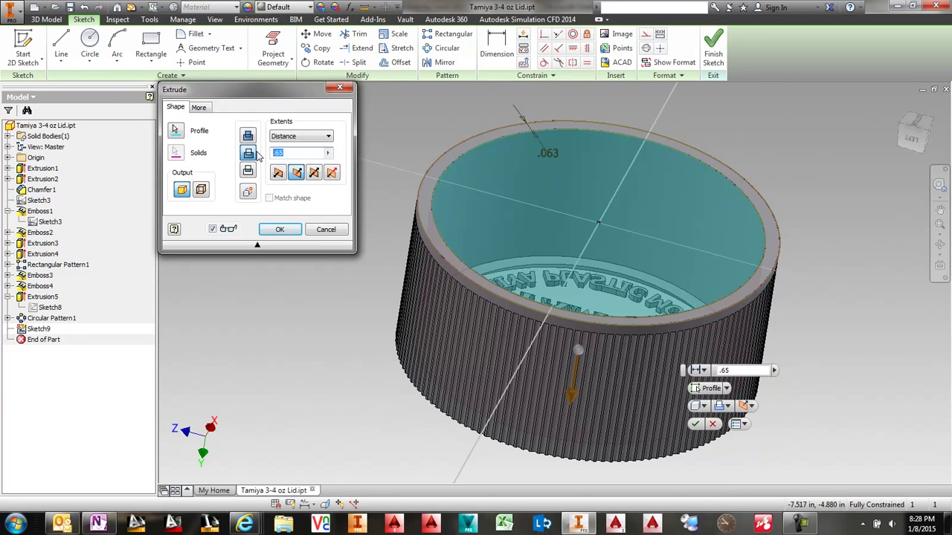
text(.075)
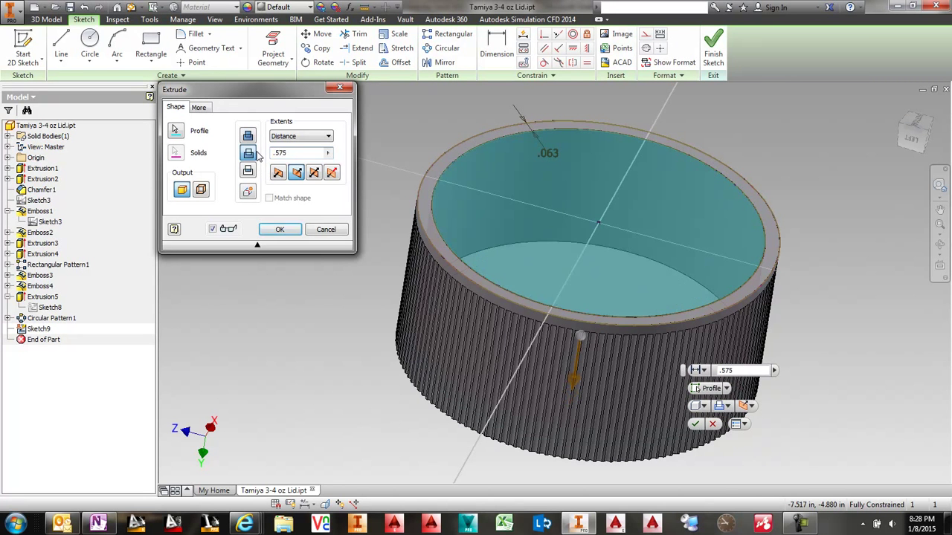
click(280, 229)
- Start a sketch on the hollow's floor and draw a centred circle 1.1 in in diameter
key(s)
click(527, 276)
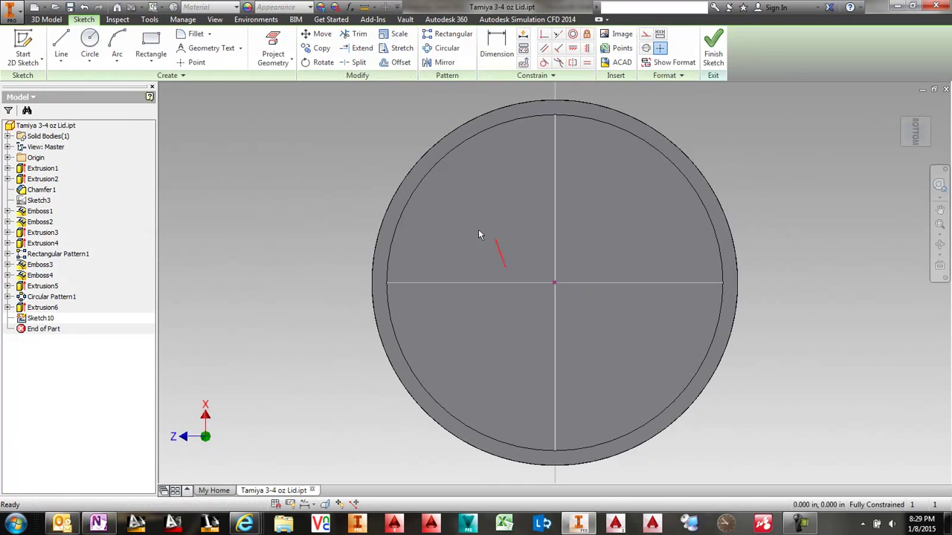
key(c)
click(554, 283)
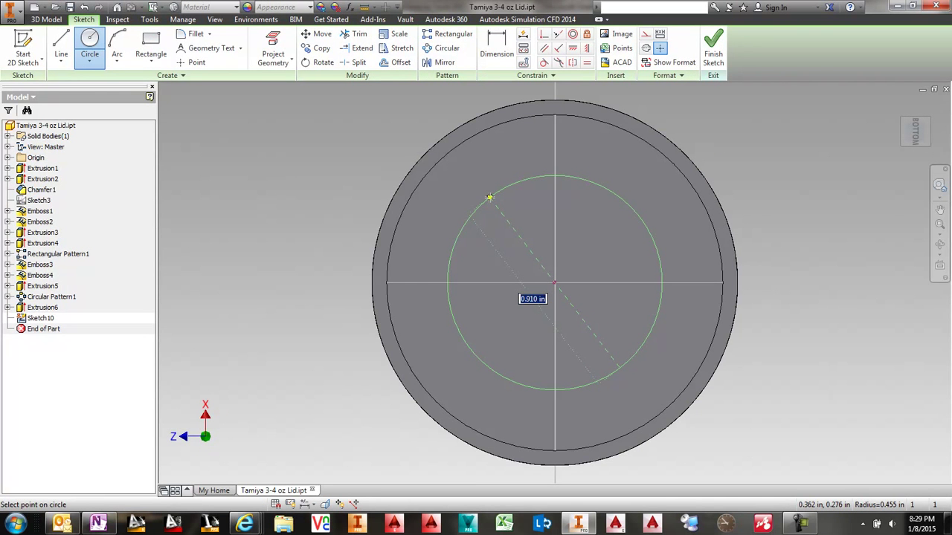
text(1.1)
key(Return)
- Extrude the 1.1 in circle as a raised disc from the hollow's floor with a distance of .57-.45 in
key(e)
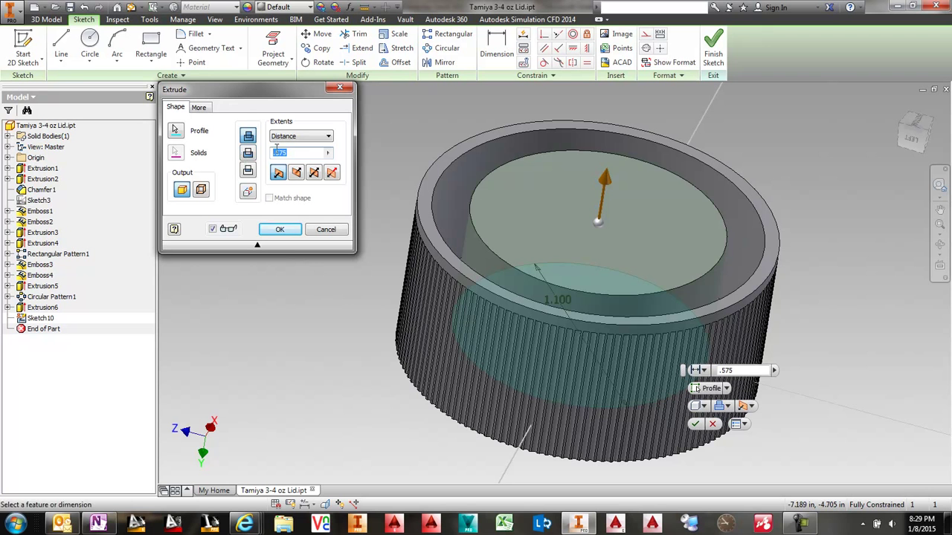
drag(290, 153, 233, 153)
text(.57-4.5)
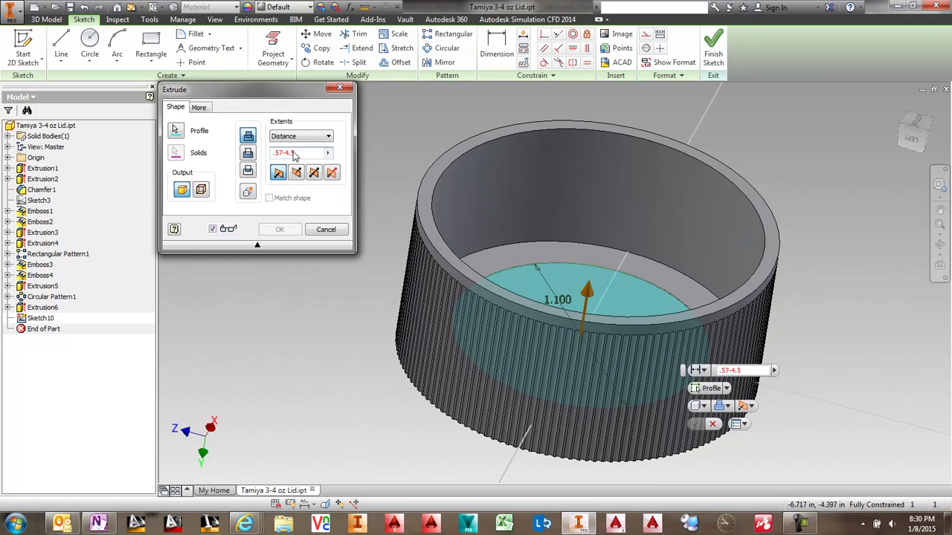
key(BackSpace)
key(BackSpace)
key(BackSpace)
text(.45)
click(281, 230)
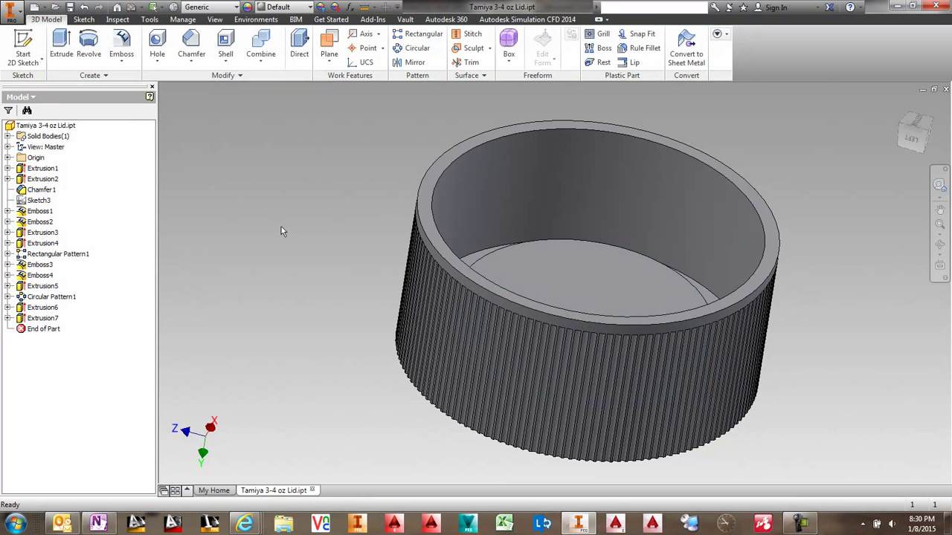
- Create a work plane offset .125 in from the raised disc's face inside the lid
shift+middle_drag(461, 232, 471, 281)
click(329, 45)
click(563, 263)
drag(561, 268, 558, 272)
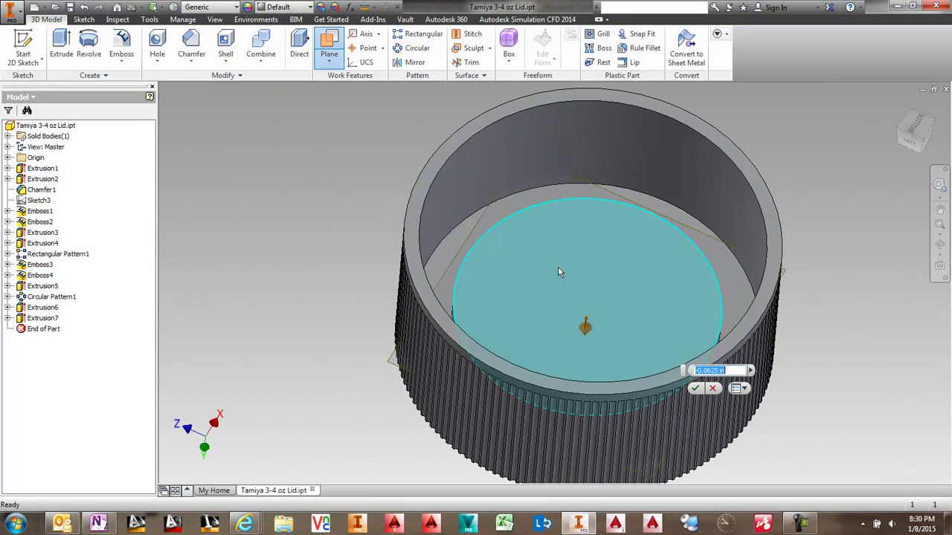
text(.125)
key(Return)
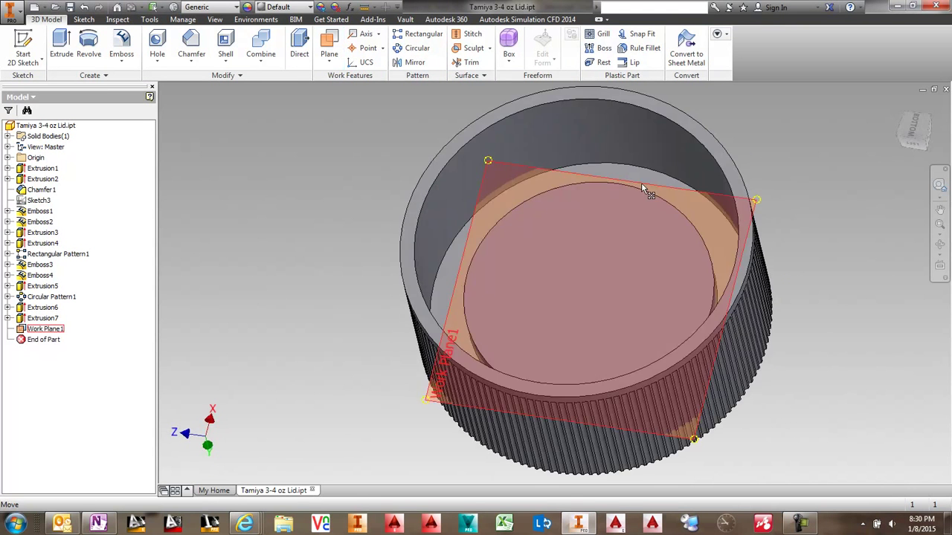
- Sketch a centred circle 1 in in diameter on the raised disc inside the lid, finish the sketch and save the part
click(644, 186)
double_click(615, 88)
click(89, 44)
click(555, 283)
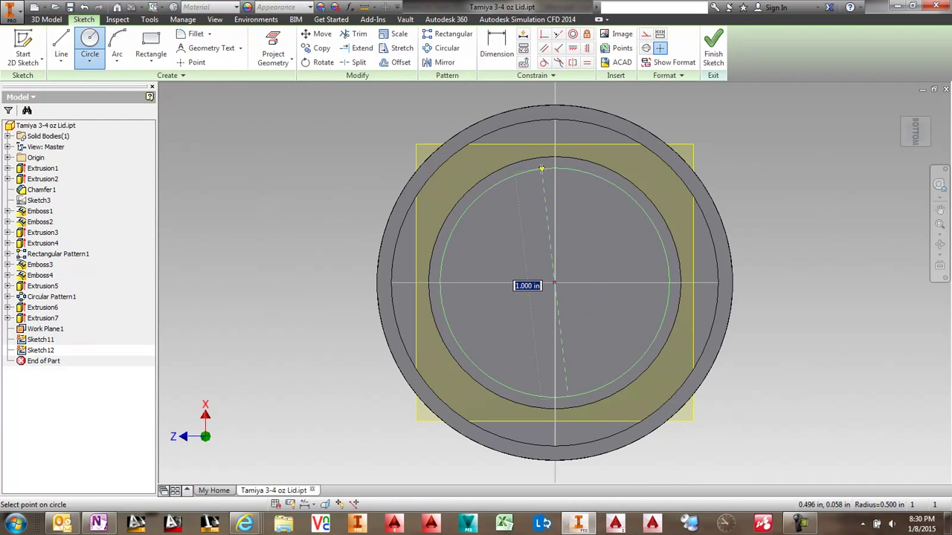
text(1)
key(Return)
click(713, 48)
click(70, 6)
- Loft a dished recess into the raised disc, using the 1 in circle and the sketched centre point as sections
click(122, 59)
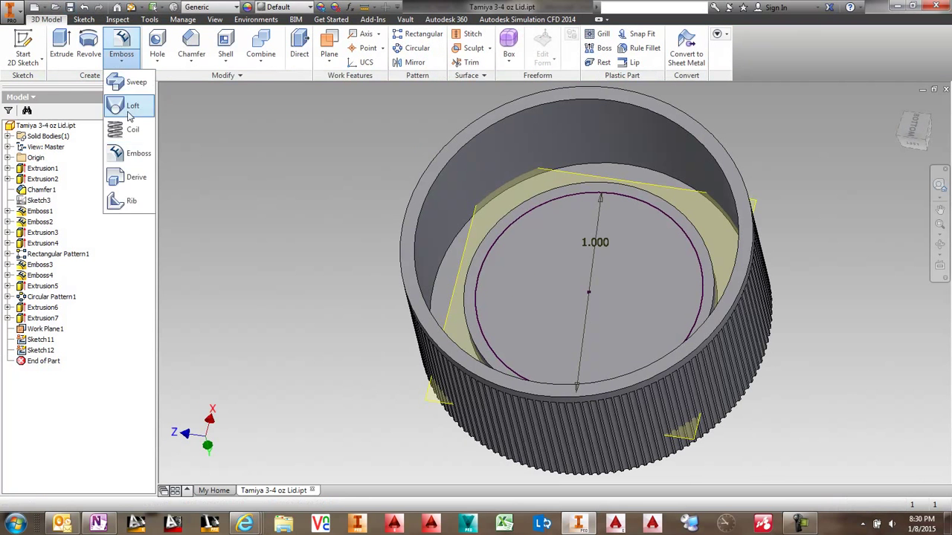
click(128, 103)
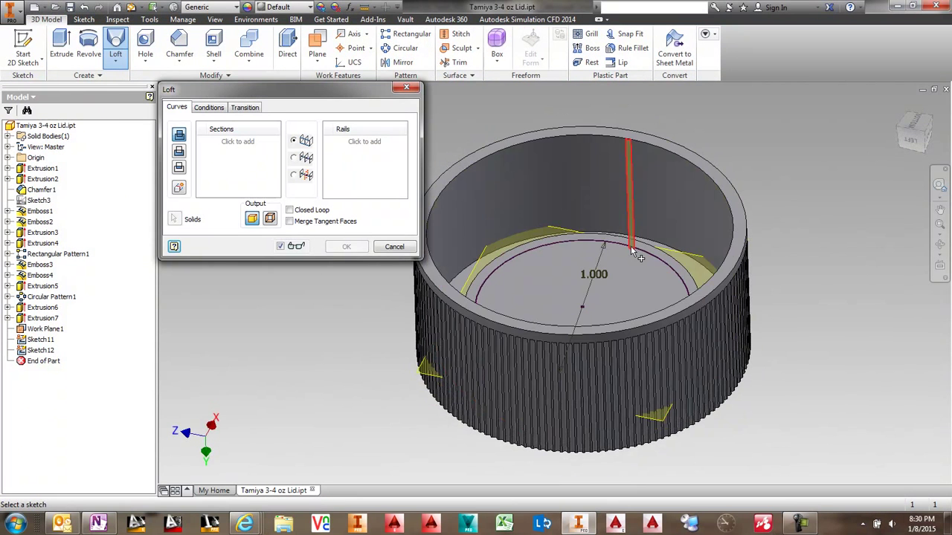
click(669, 255)
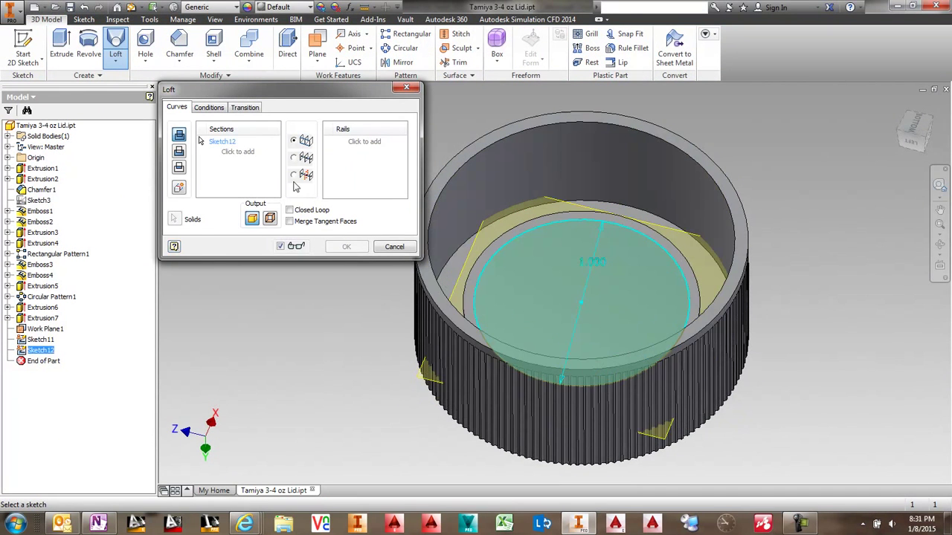
click(593, 313)
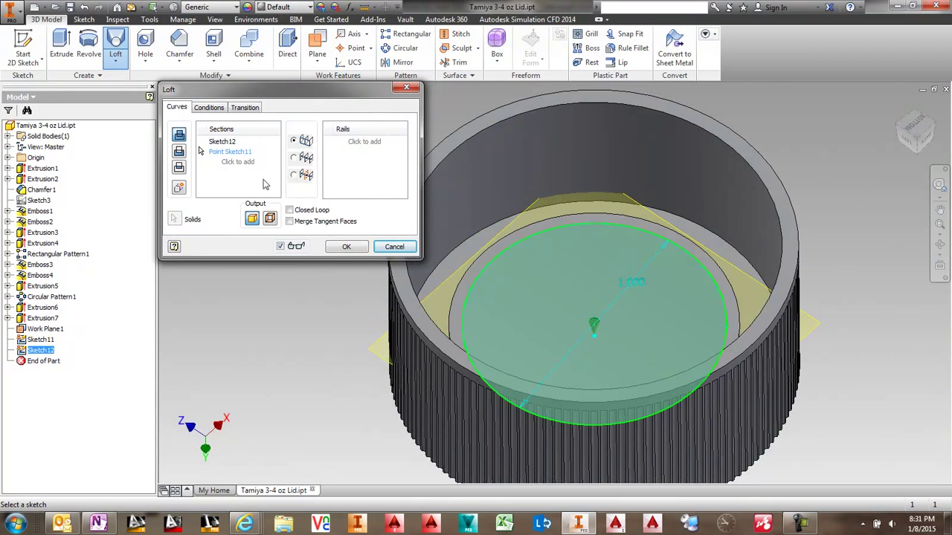
click(209, 107)
click(347, 247)
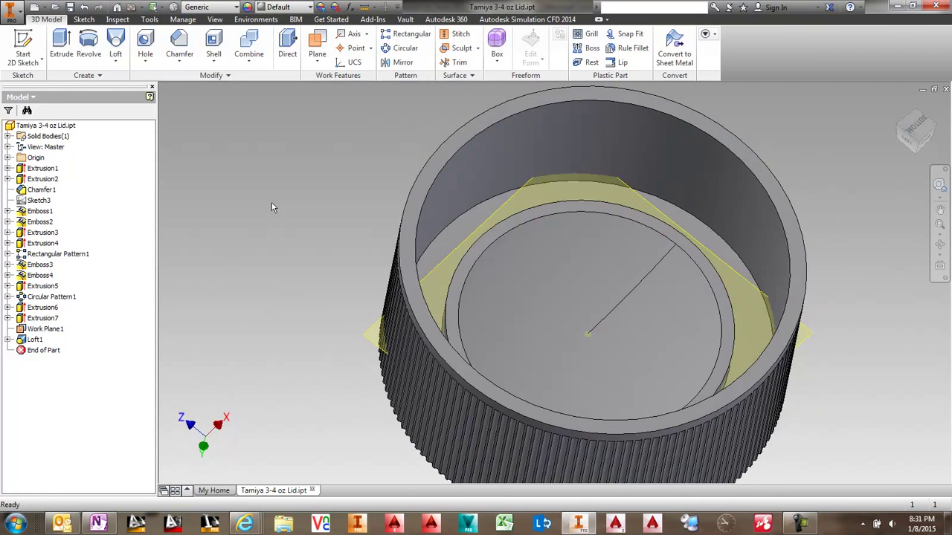
- Fillet the circular edge where the dished recess meets the raised disc's face
shift+middle_drag(271, 203, 305, 242)
click(575, 192)
click(575, 183)
click(162, 244)
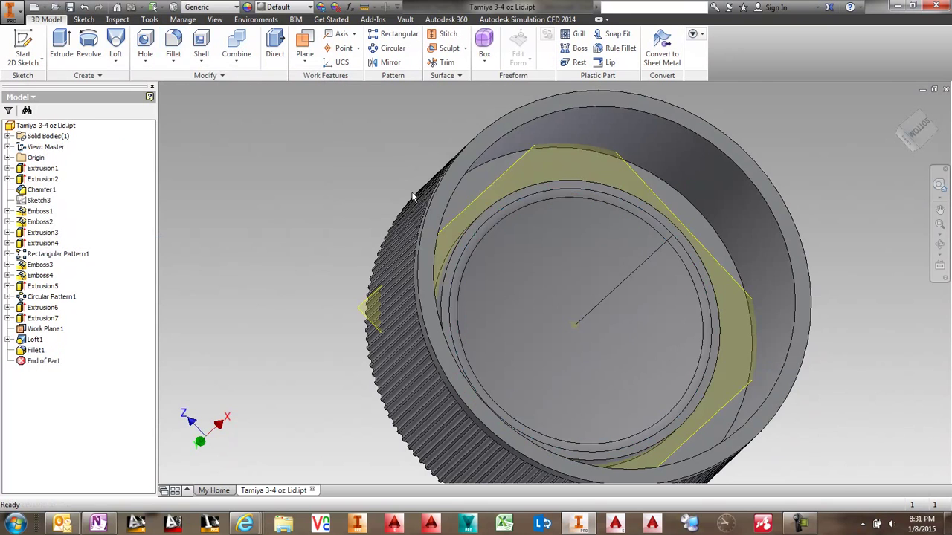
- Hide the work plane inside the lid and turn the part to show its embossed top
shift+middle_drag(442, 168, 405, 200)
right_click(39, 328)
click(59, 363)
shift+middle_drag(305, 126, 308, 187)
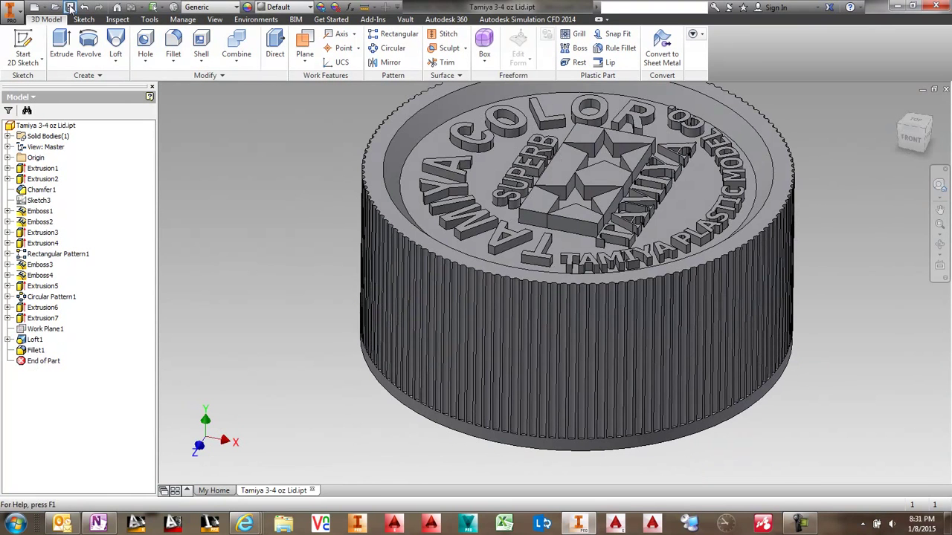
- Set the depth of the first two embossed texts, SUPERB and TAMIYA COLOR, to 0.020 in
double_click(44, 211)
text(0.020)
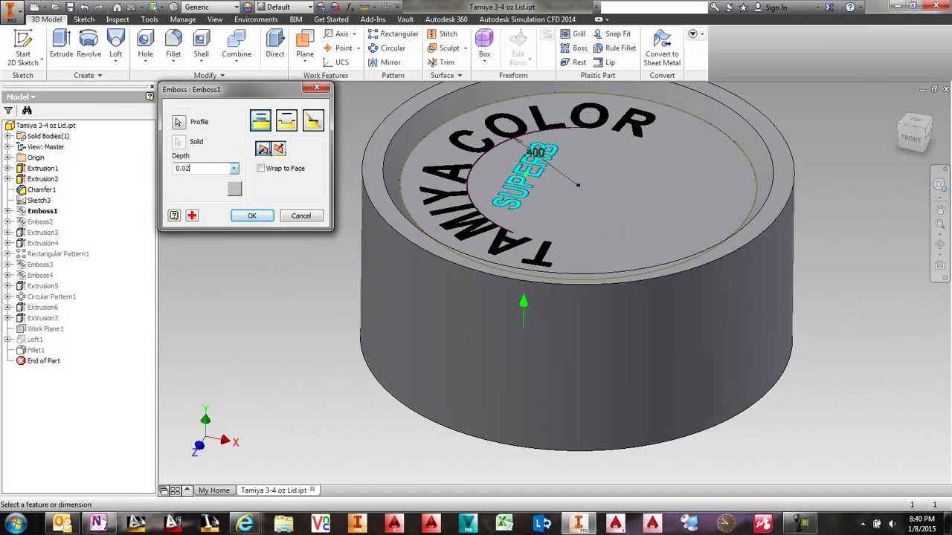
click(249, 216)
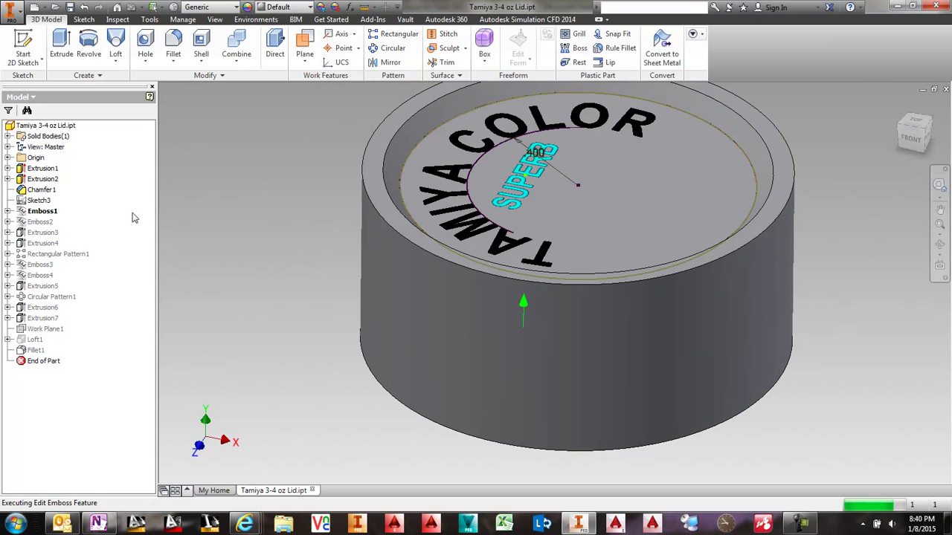
double_click(41, 223)
text(0.020)
click(249, 216)
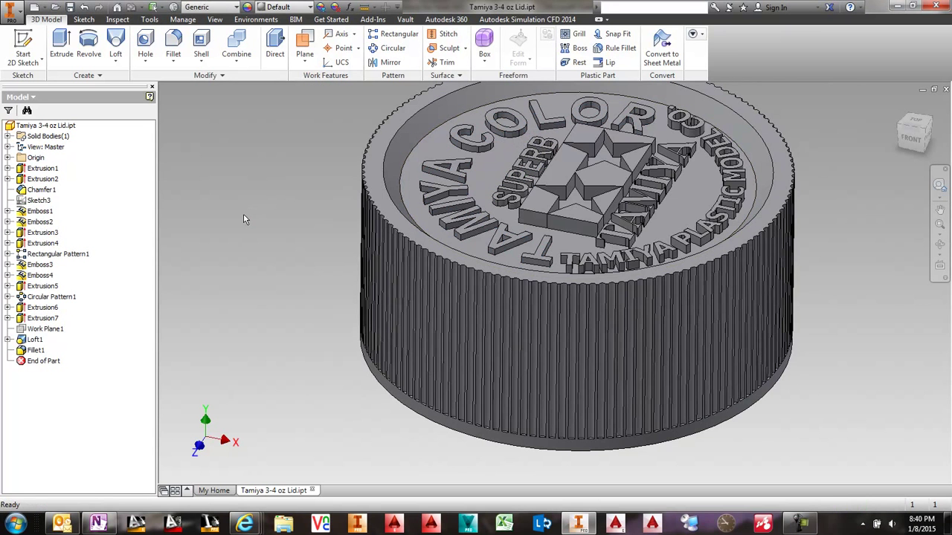
- Reduce the height of the star panel extrusions and of the remaining TAMIYA lettering on the lid's top
double_click(41, 233)
key(Return)
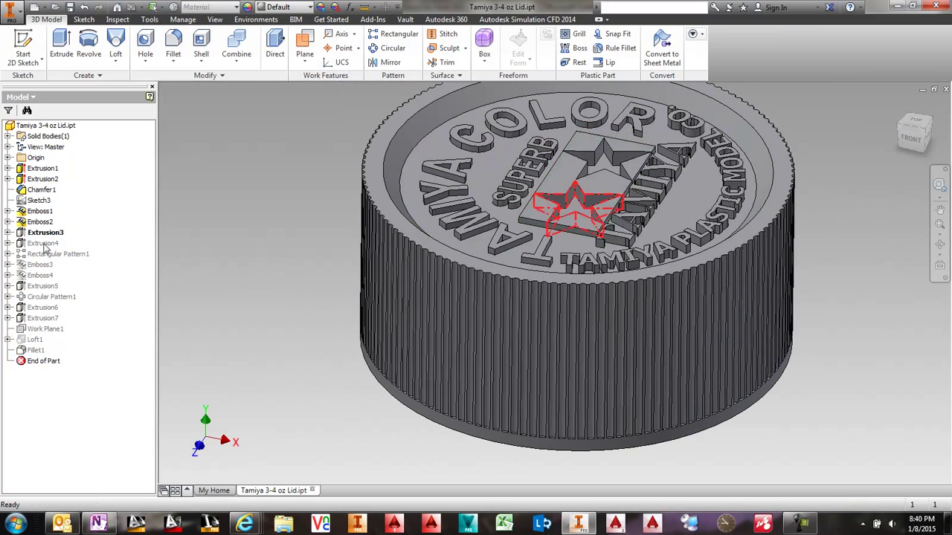
double_click(43, 244)
key(Return)
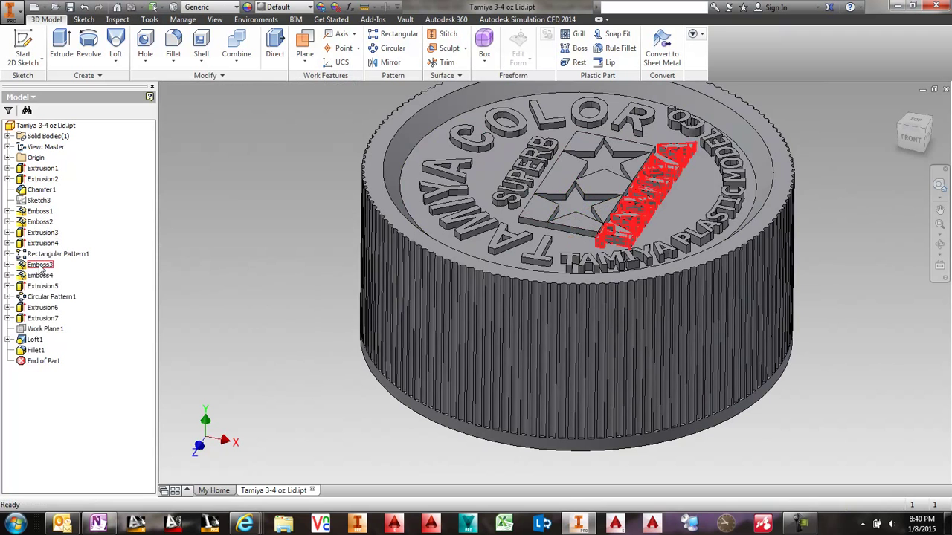
double_click(41, 276)
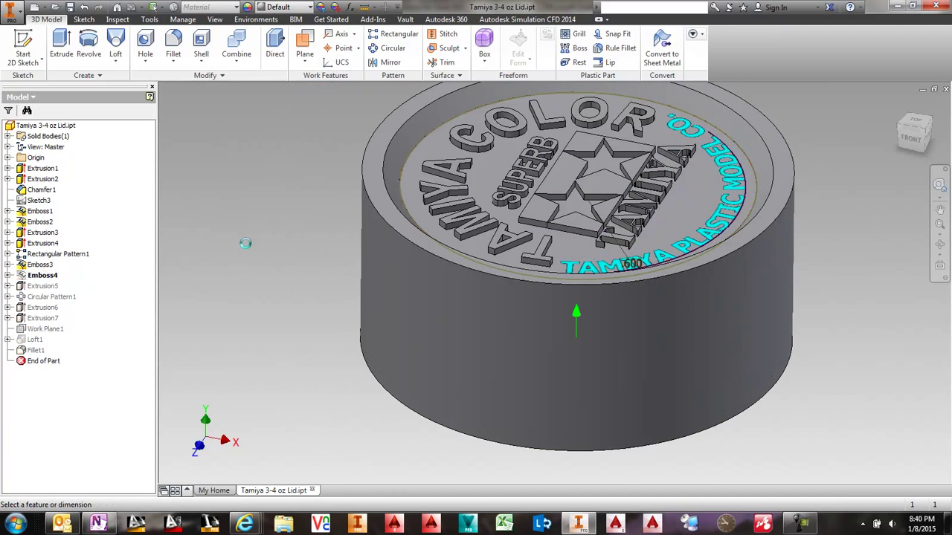
key(Return)
- Start a sketch on the YZ origin plane, slice the view there and project the lid's cut edges
shift+middle_drag(160, 287, 162, 243)
key(F5)
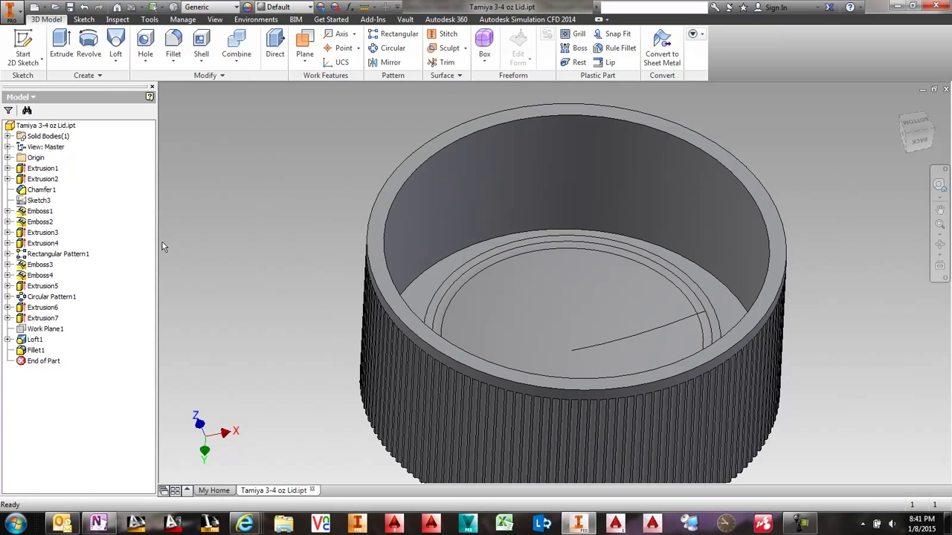
click(7, 158)
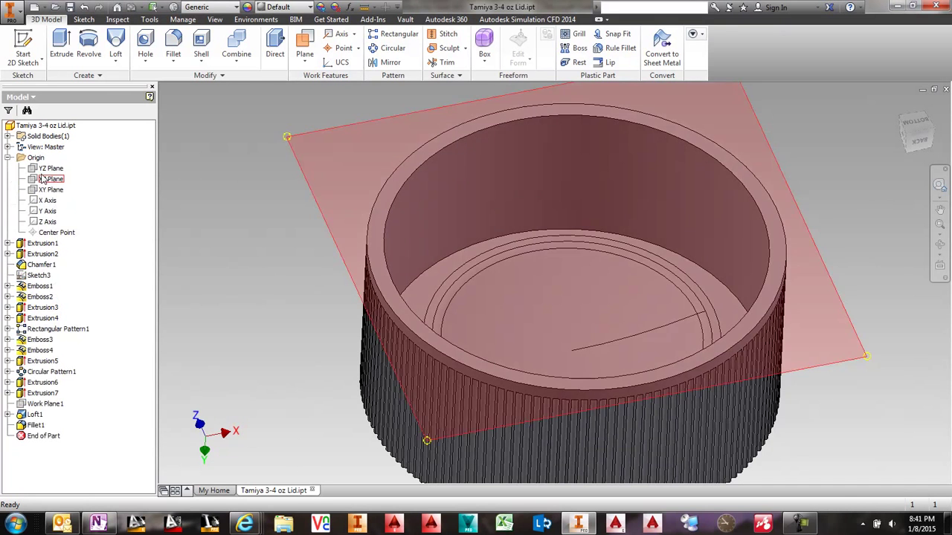
right_click(49, 169)
click(97, 176)
key(F7)
click(273, 63)
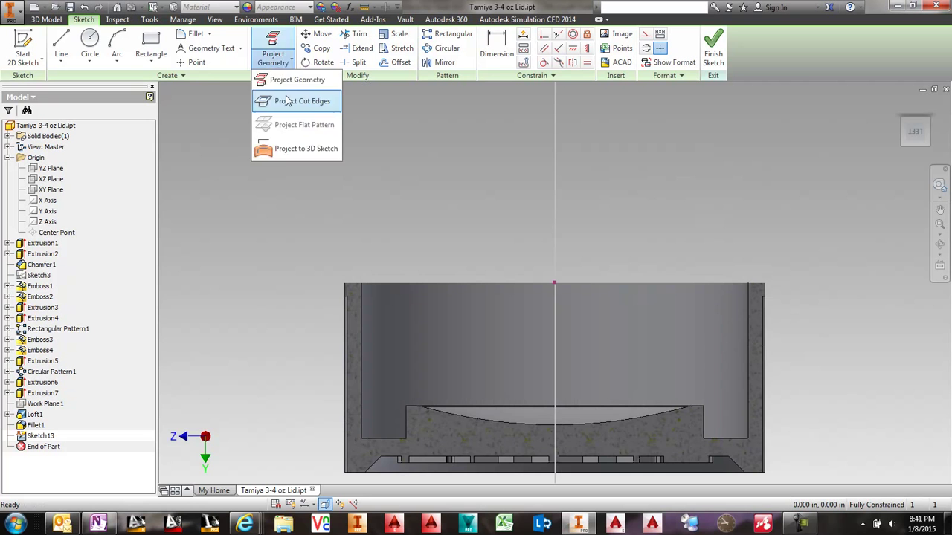
click(308, 99)
- Sketch an open three-line profile about .015 in deep with an inner edge about .009 in long on the inner wall near the rim
click(61, 44)
scroll(741, 316, up, 5)
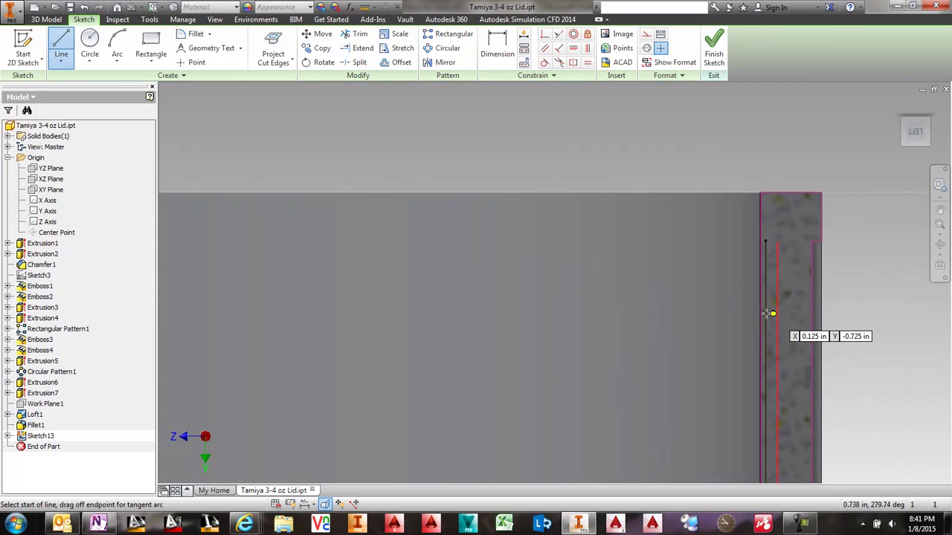
click(741, 321)
click(745, 321)
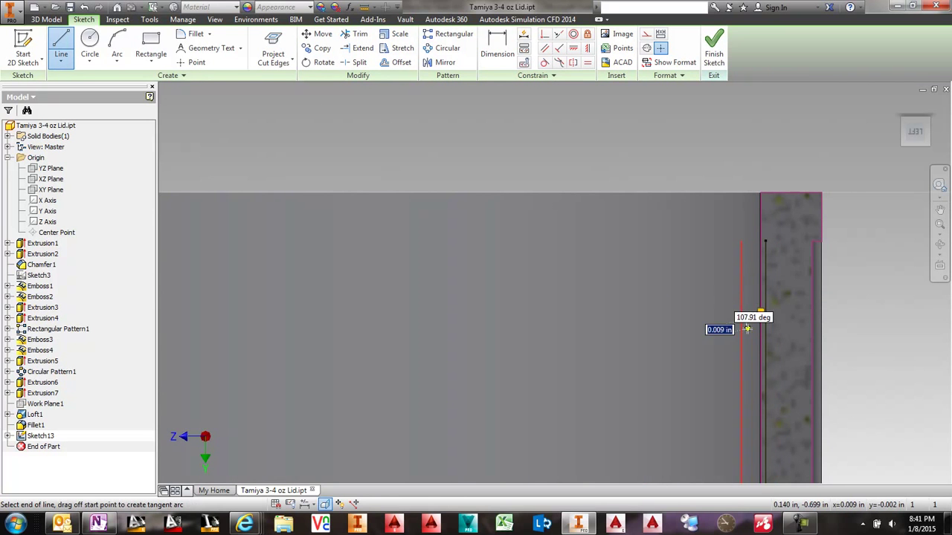
click(747, 329)
click(760, 339)
key(Escape)
middle_drag(663, 253, 589, 185)
click(9, 436)
scroll(637, 218, up, 3)
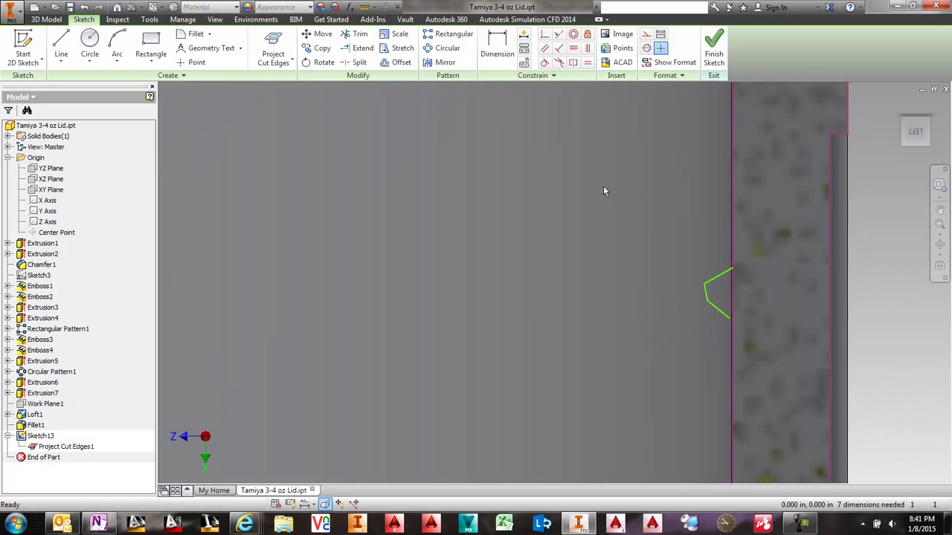
- Constrain the profile's short inner edge parallel to the wall and attach its loose lower endpoint to the wall line
click(573, 48)
click(706, 292)
click(545, 35)
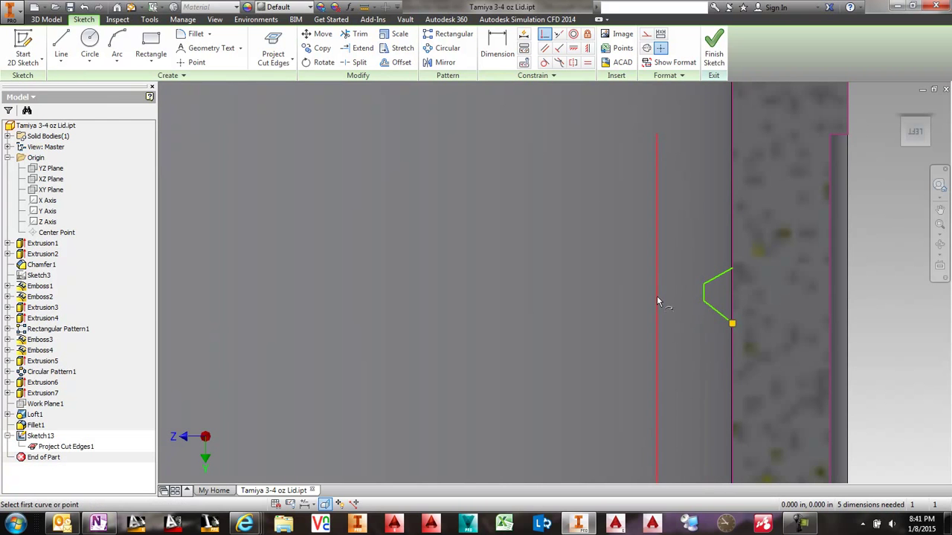
- Dimension the length of the profile's short inner edge
key(d)
click(704, 294)
click(681, 287)
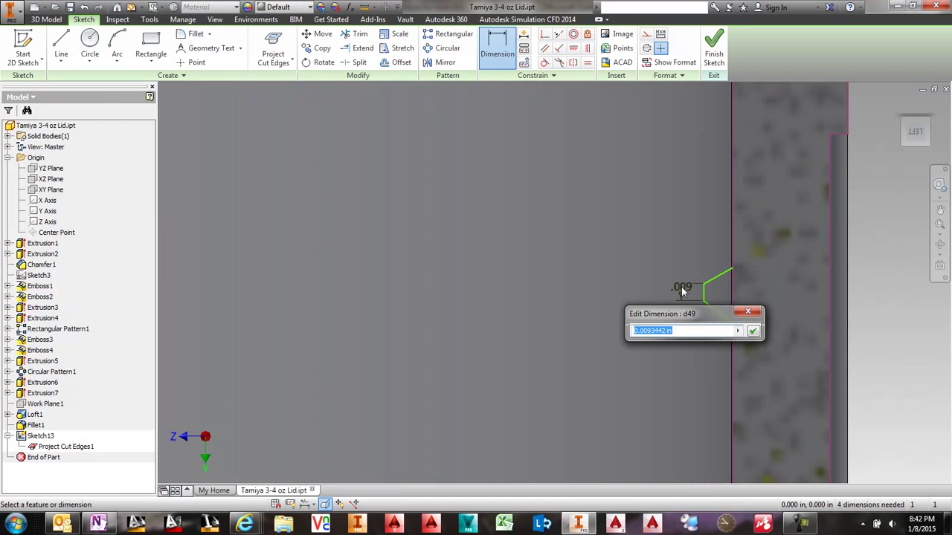
key(Return)
scroll(681, 287, down, 1)
middle_drag(681, 287, 750, 299)
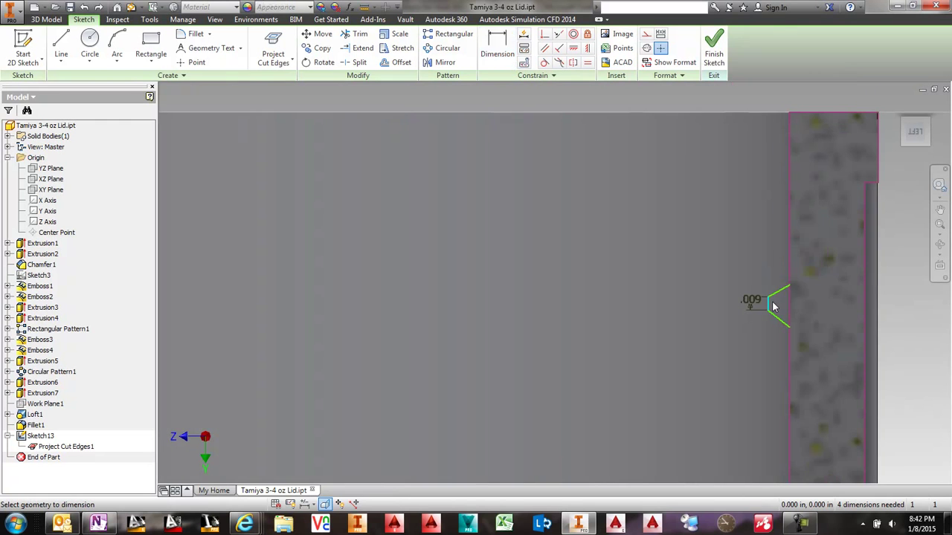
- Dimension the profile's depth from the wall as .07 in and set its inner edge length to .05 in
click(769, 304)
click(789, 286)
click(765, 256)
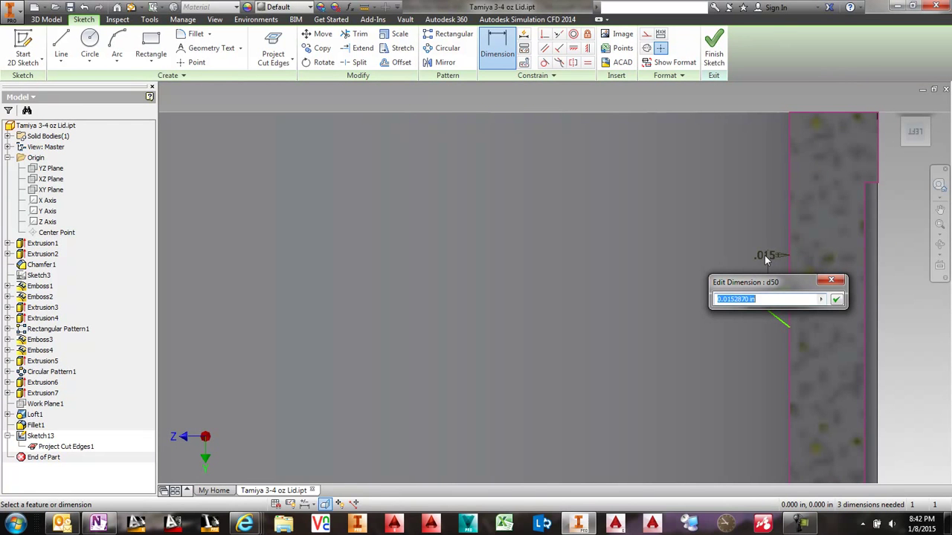
text(.07)
key(Return)
click(672, 299)
text(.05)
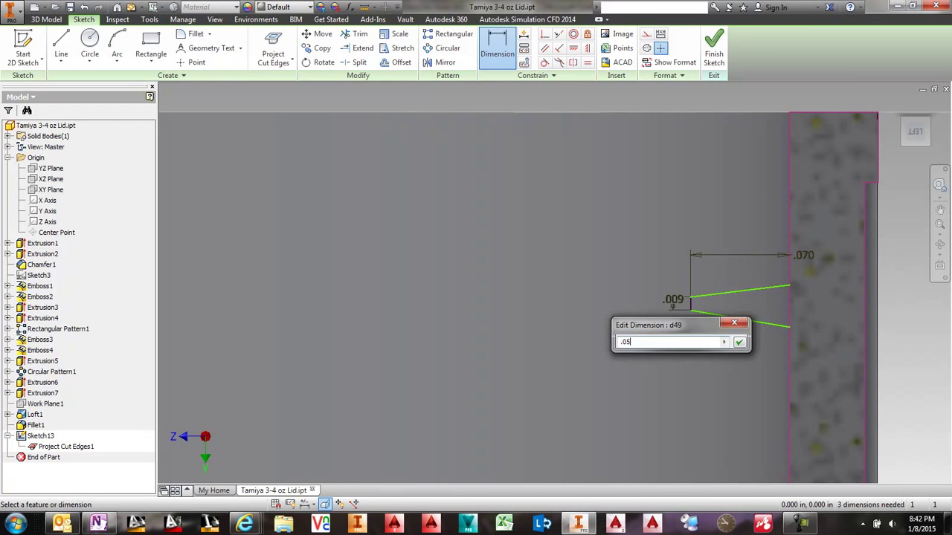
key(Return)
key(Escape)
- Move the profile's lower wall endpoint further down the wall and constrain the two slanted sides to equal length
mouse_move(778, 333)
mouse_down()
mouse_move(780, 411)
mouse_move(780, 357)
mouse_move(789, 416)
mouse_up()
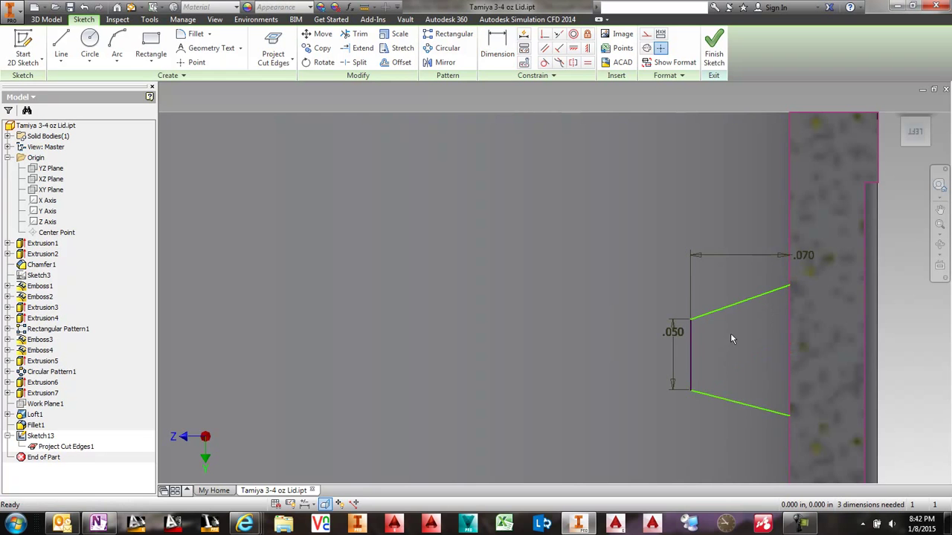
click(587, 62)
key(Escape)
click(588, 62)
click(767, 294)
click(747, 405)
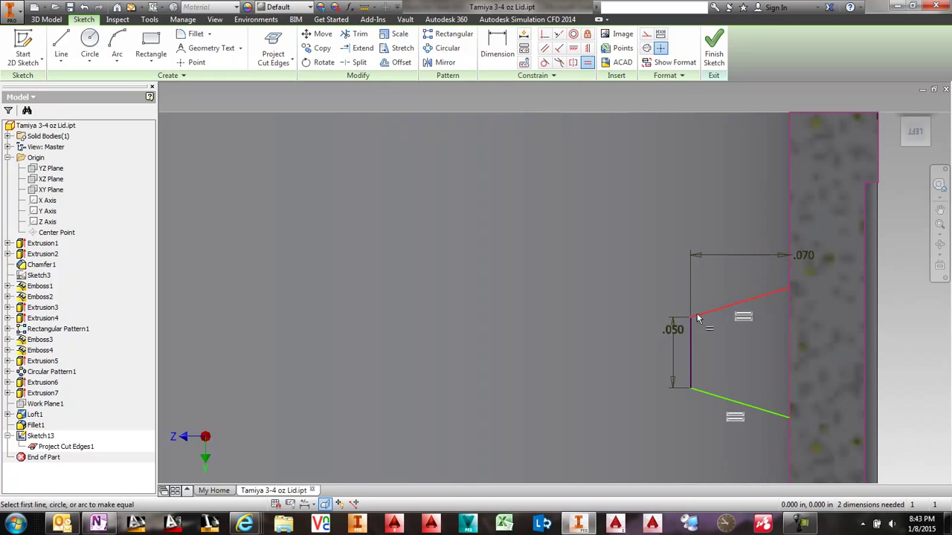
- Dimension the distance from the midpoint of the profile's inner edge to the lid's rim
click(496, 47)
click(191, 62)
key(d)
click(690, 351)
click(706, 113)
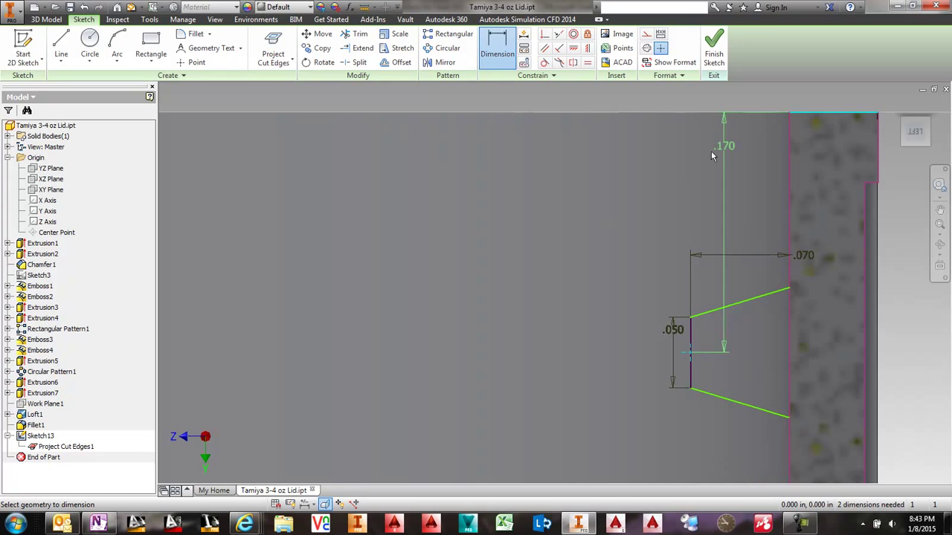
click(701, 158)
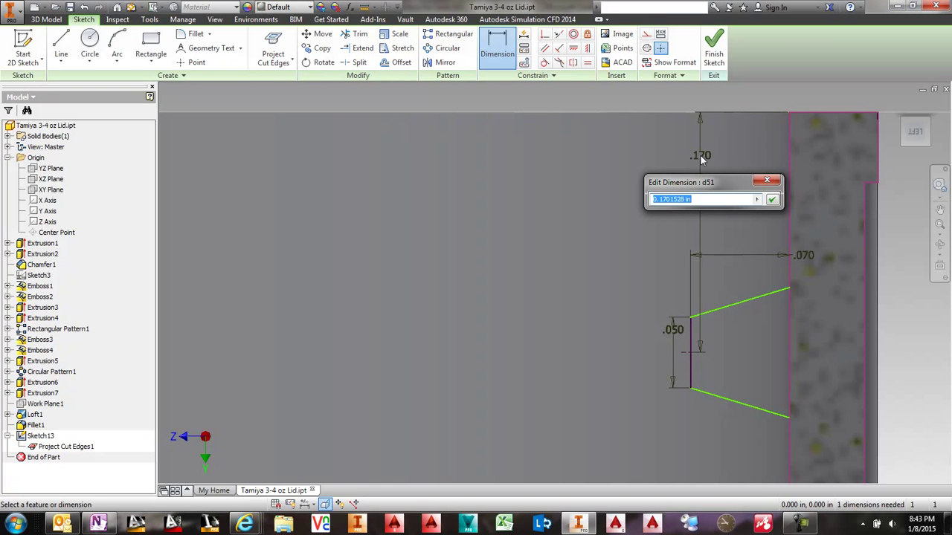
- Try to set the profile's distance from the rim to .075 in, and undo that change
text(.075)
key(Return)
key(ctrl+z)
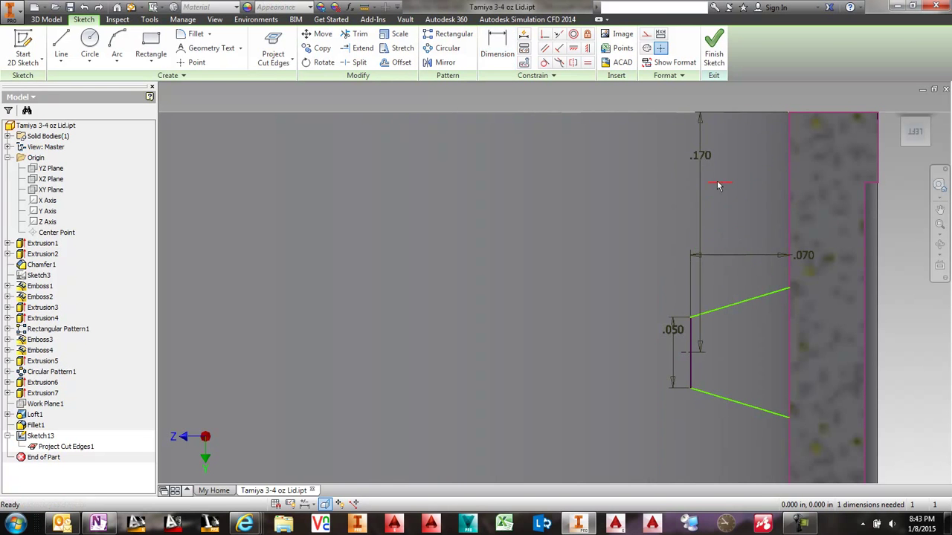
double_click(701, 157)
key(Escape)
- Dimension the profile's wide side along the wall between its two endpoints as .1 in
key(d)
click(789, 288)
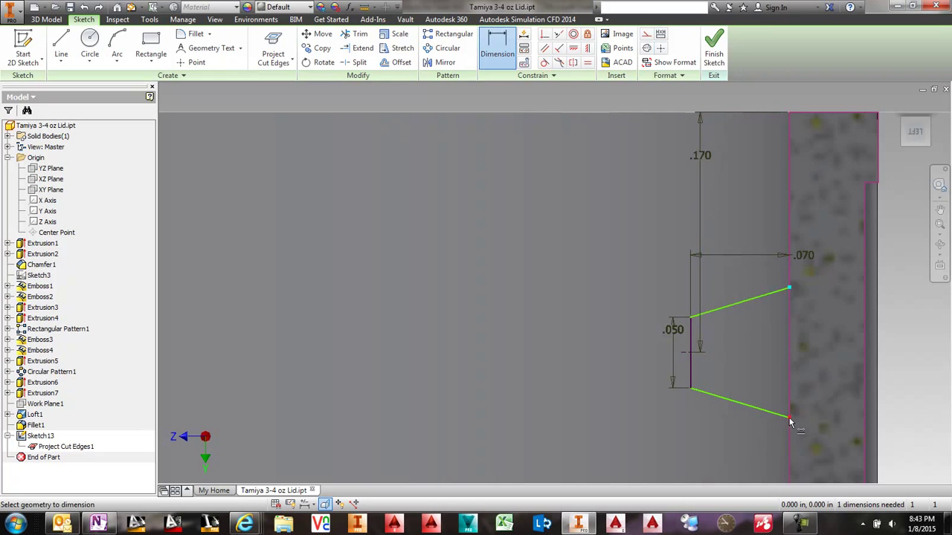
click(790, 422)
click(889, 357)
text(.1)
key(Return)
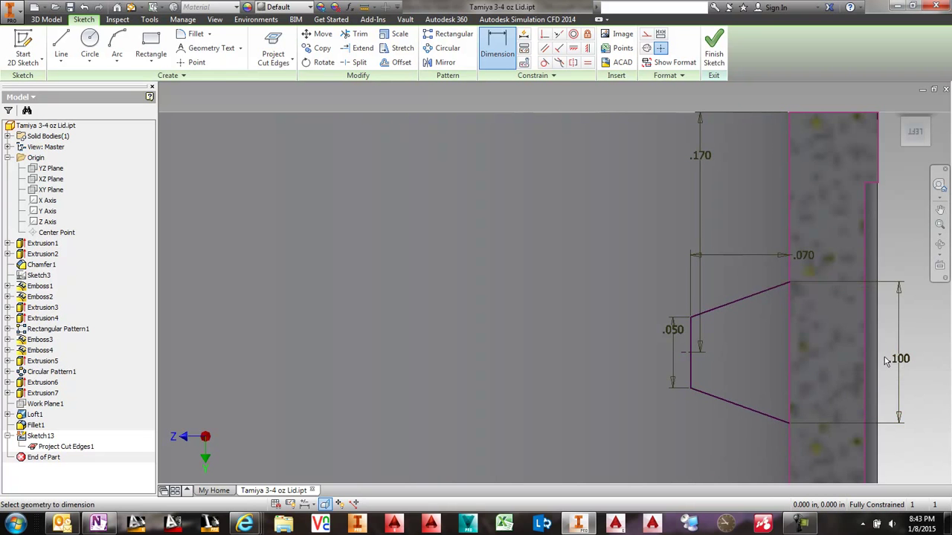
- Set the distance from the rim to the middle of the profile to .075 in
double_click(700, 155)
text(.075)
key(Return)
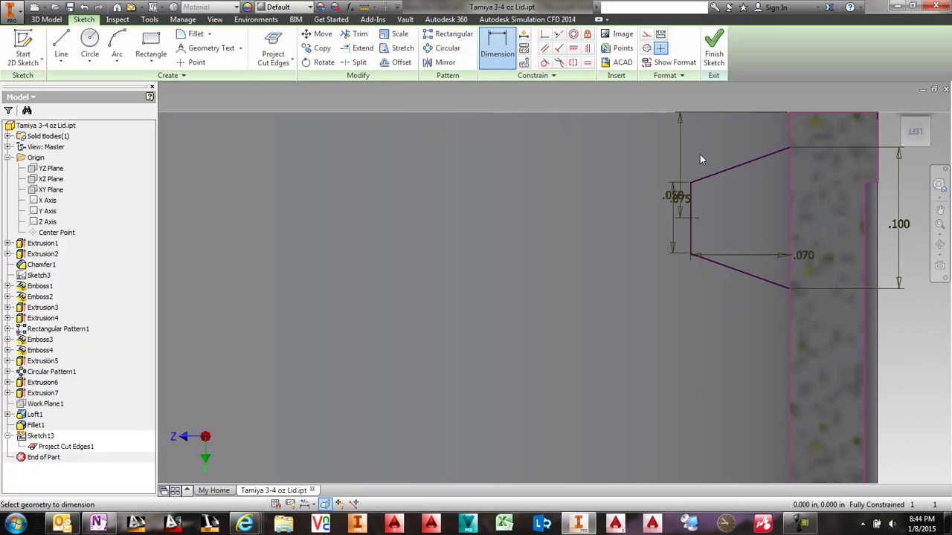
- Set the thread profile's narrow inner edge to .03 in and its depth from the wall to .05 in
double_click(695, 196)
text(.03)
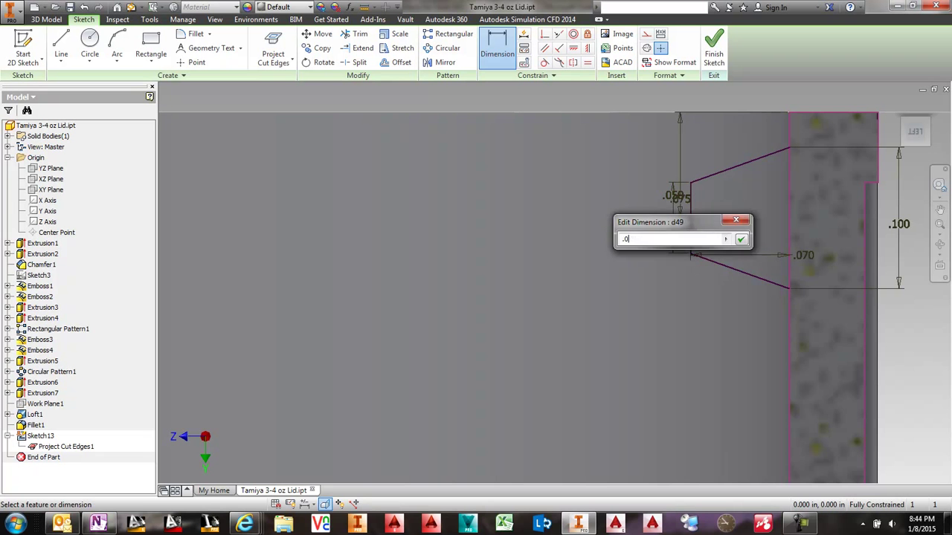
key(Return)
double_click(802, 255)
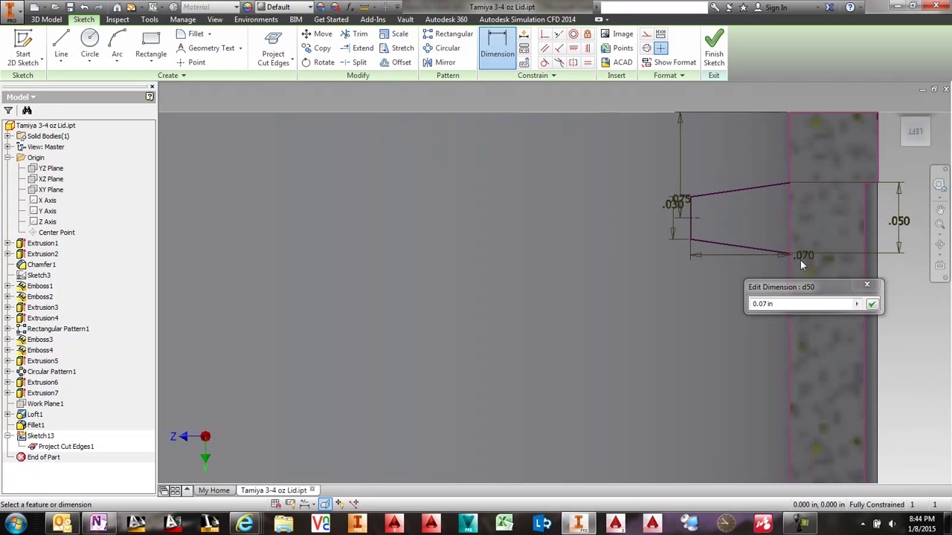
text(.05)
key(Return)
- Set the profile's wide side along the wall to .07 in and finish the sketch
click(898, 226)
text(.07)
key(Return)
scroll(898, 224, down, 3)
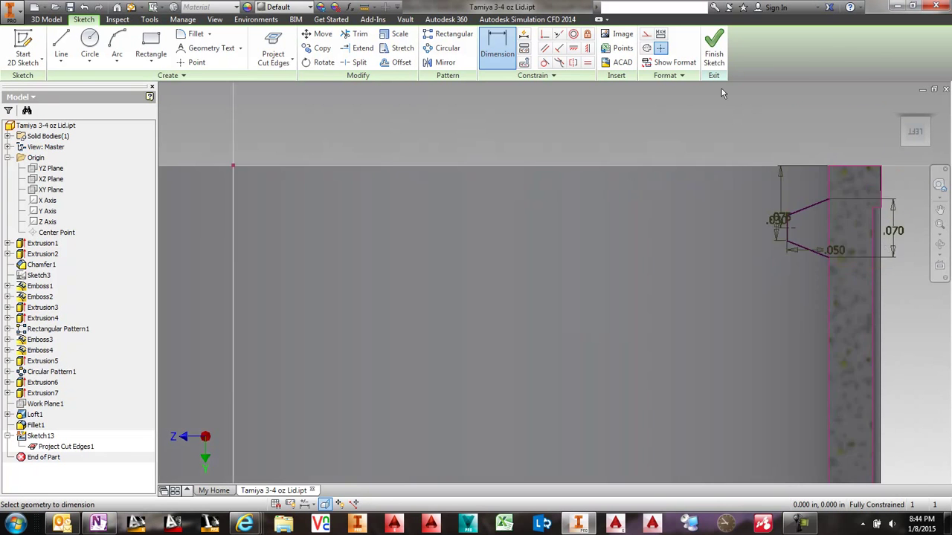
click(715, 53)
- Start a Coil feature from the thread profile, using the Y axis as its axis
click(116, 59)
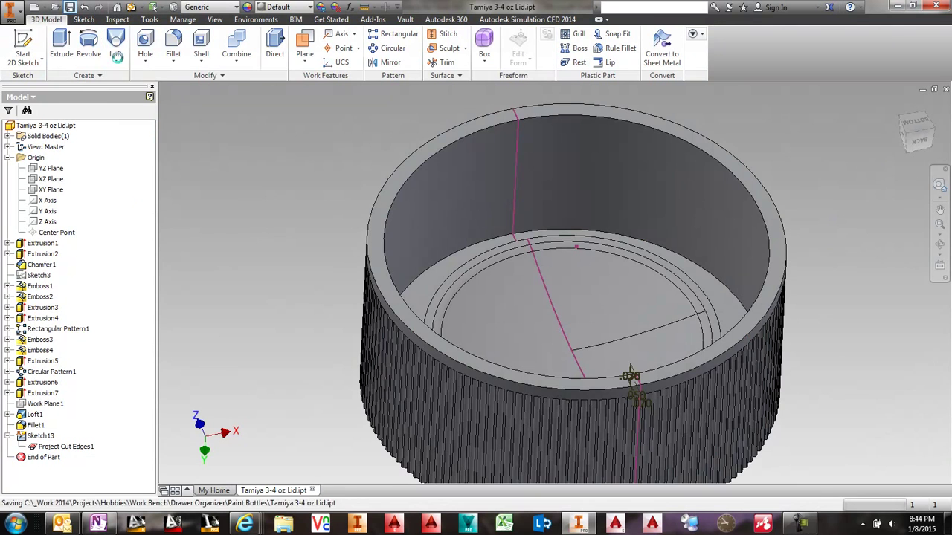
click(128, 132)
shift+middle_drag(468, 186, 632, 223)
scroll(751, 304, up, 4)
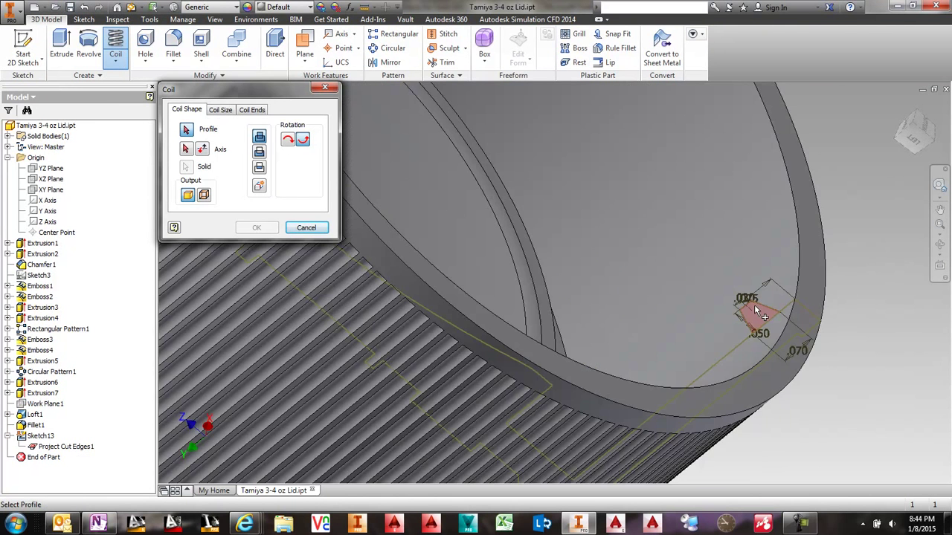
click(755, 304)
scroll(572, 124, down, 4)
click(49, 212)
- Define the coil by pitch and revolution, with a pitch of .12 in and 4 revolutions, and create it
click(220, 109)
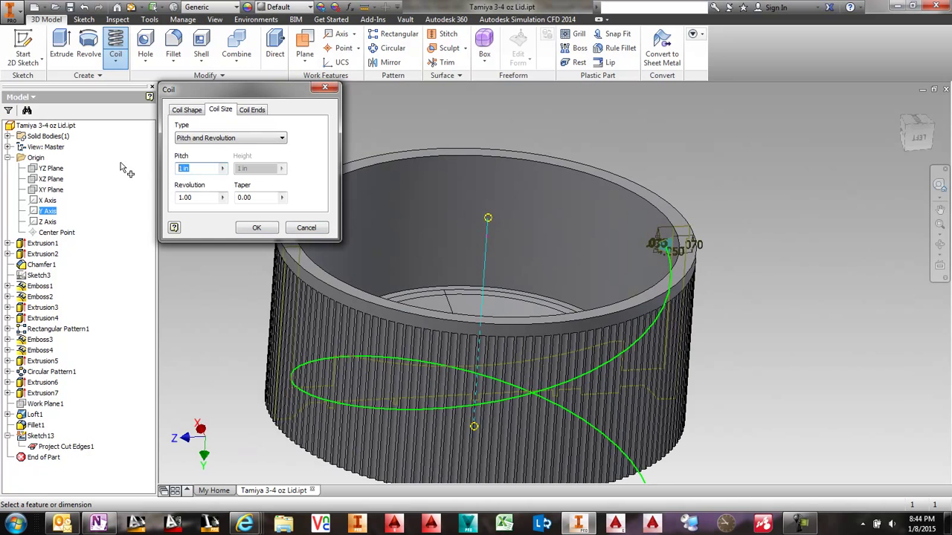
text(.12)
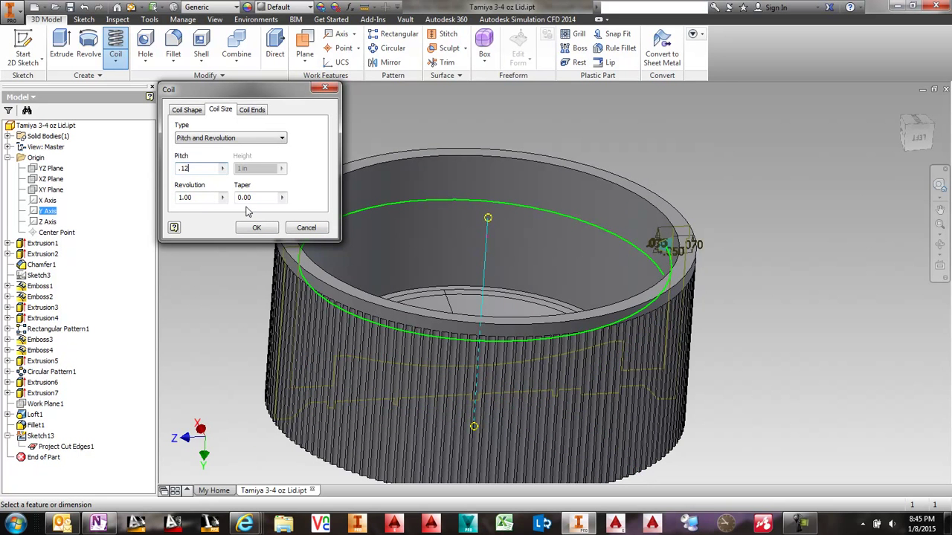
key(Tab)
text(4)
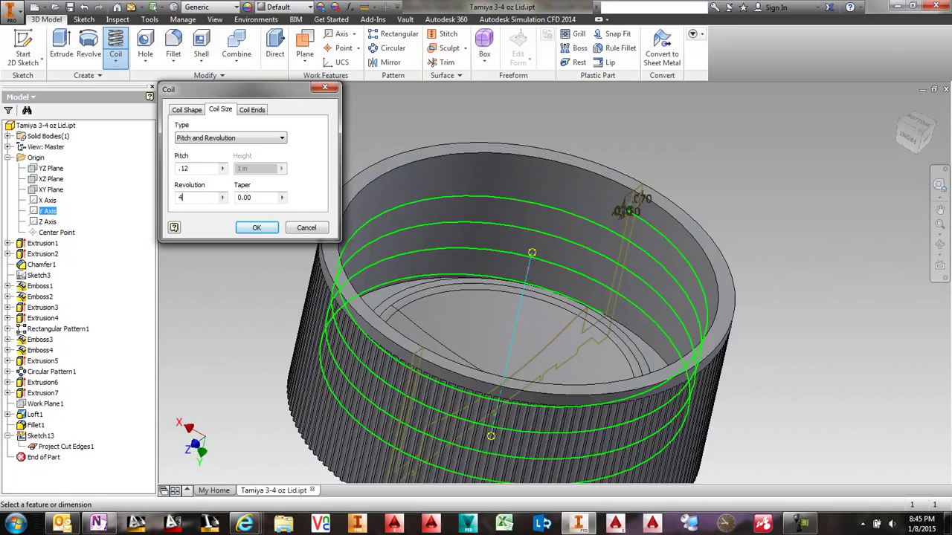
click(257, 227)
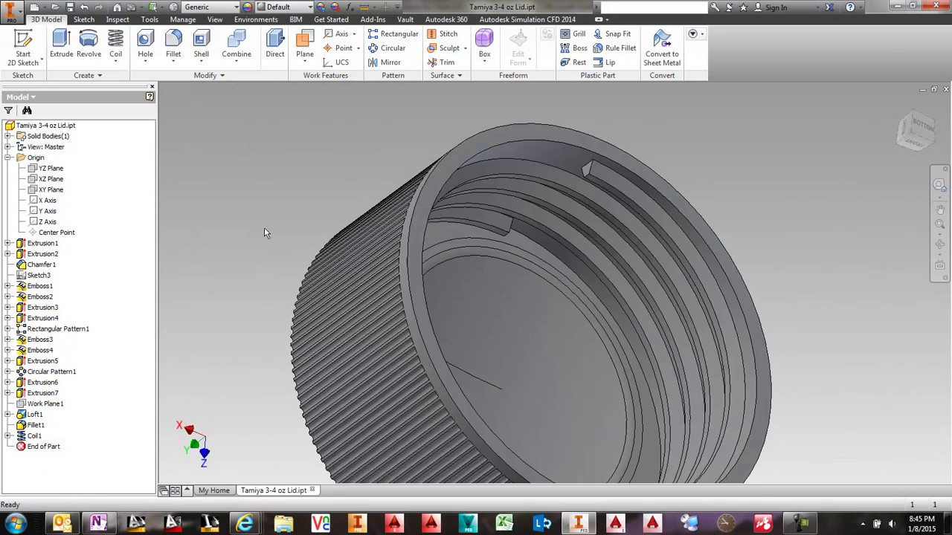
- Try 5 revolutions for the thread coil, and set it to 4.75 revolutions instead
double_click(35, 436)
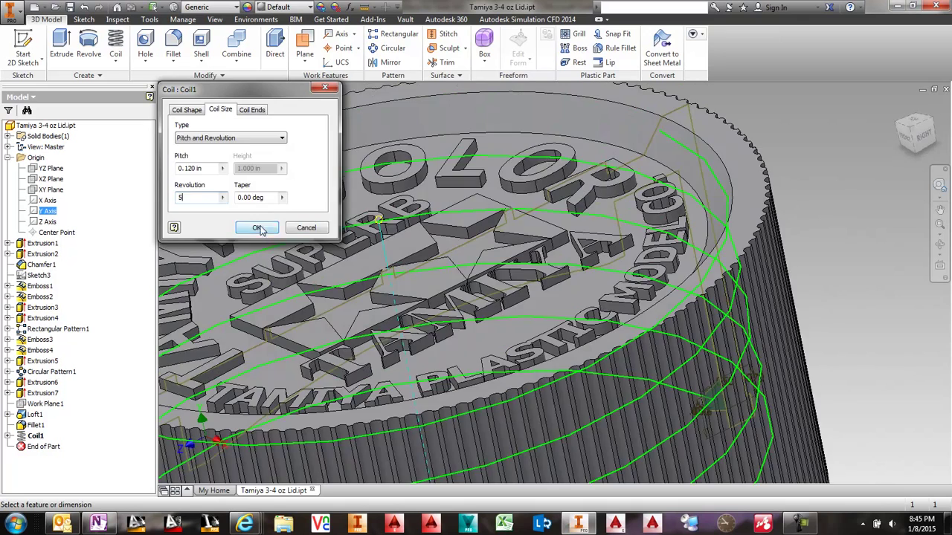
click(257, 227)
double_click(35, 436)
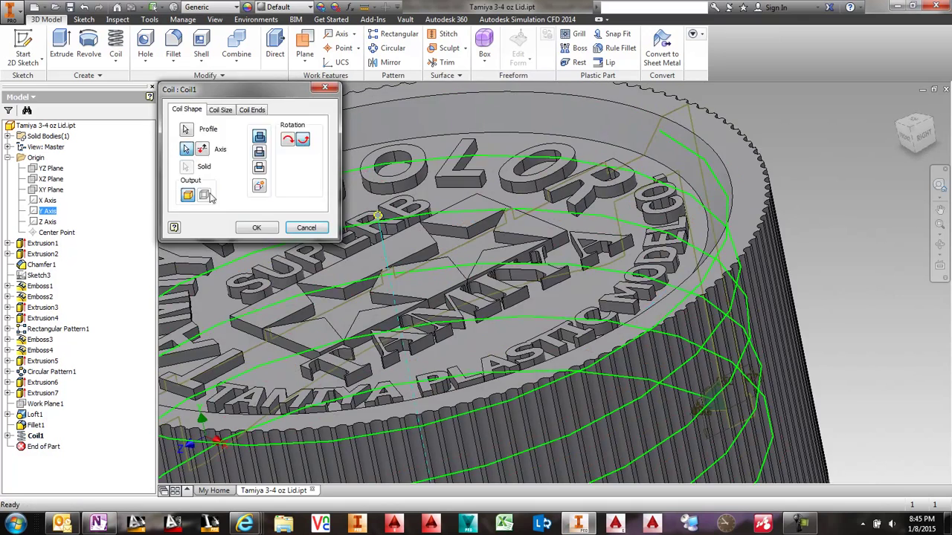
click(220, 109)
double_click(194, 197)
text(4.75)
click(257, 227)
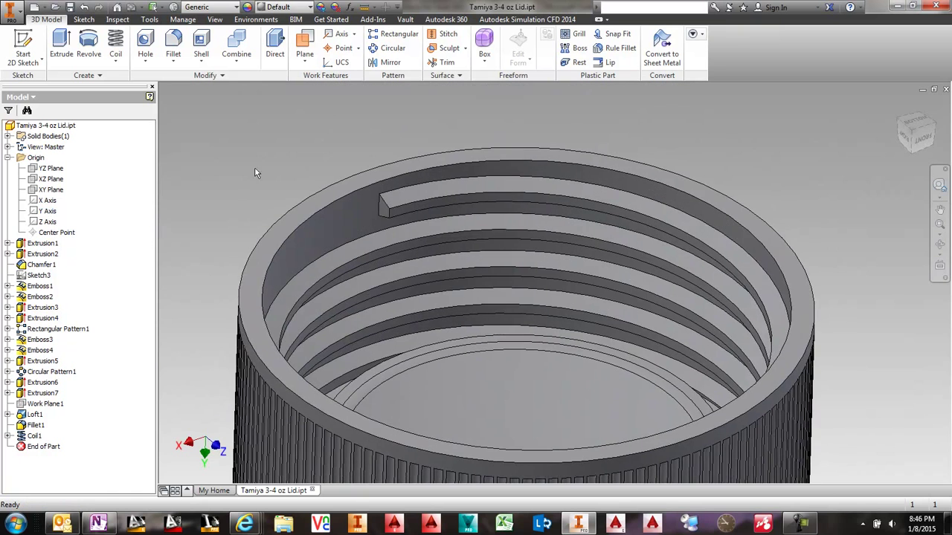
- Create a sketch on the thread's flat end face near the rim and project the face's outline into it
shift+middle_drag(256, 179, 335, 236)
click(388, 203)
click(435, 194)
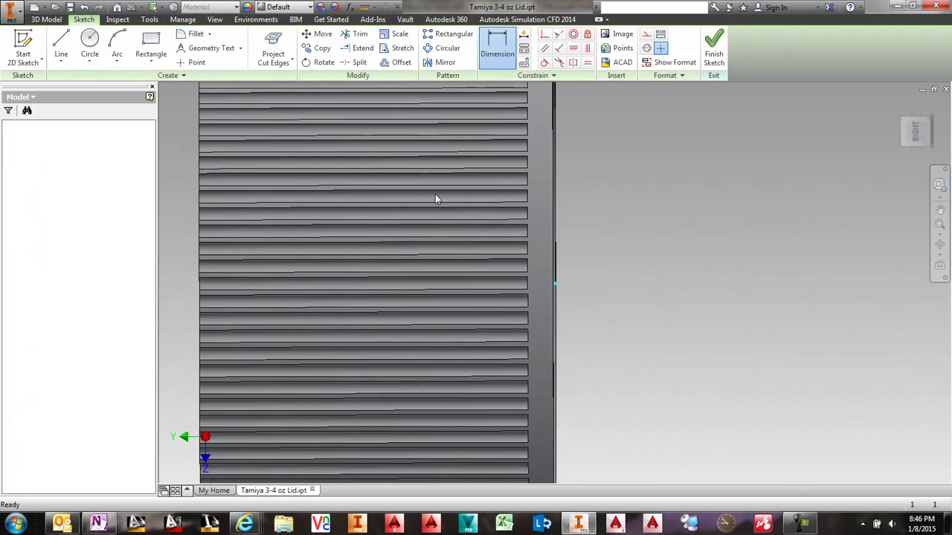
click(273, 49)
click(431, 265)
key(Escape)
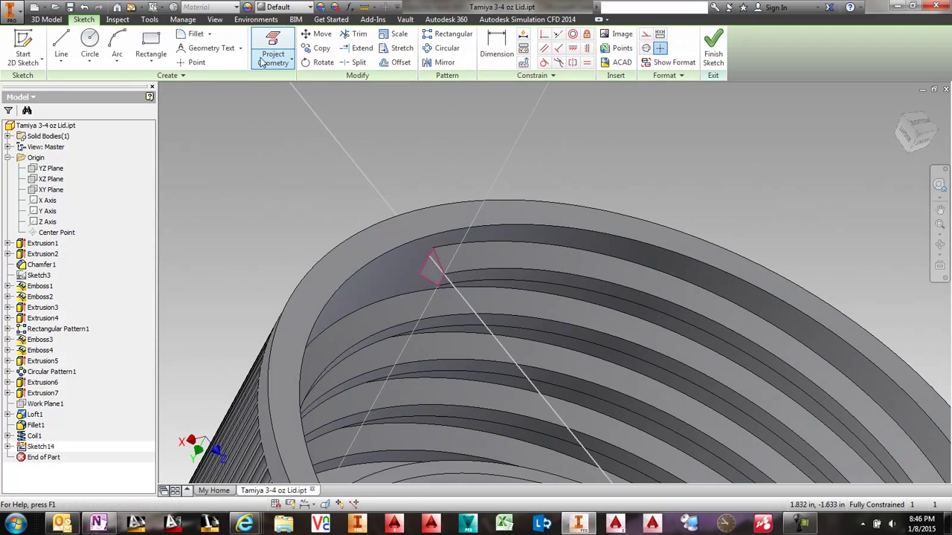
- Finish the sketch and revolve the projected profile fully about its wall-side edge to round the thread's end
key(s)
click(88, 49)
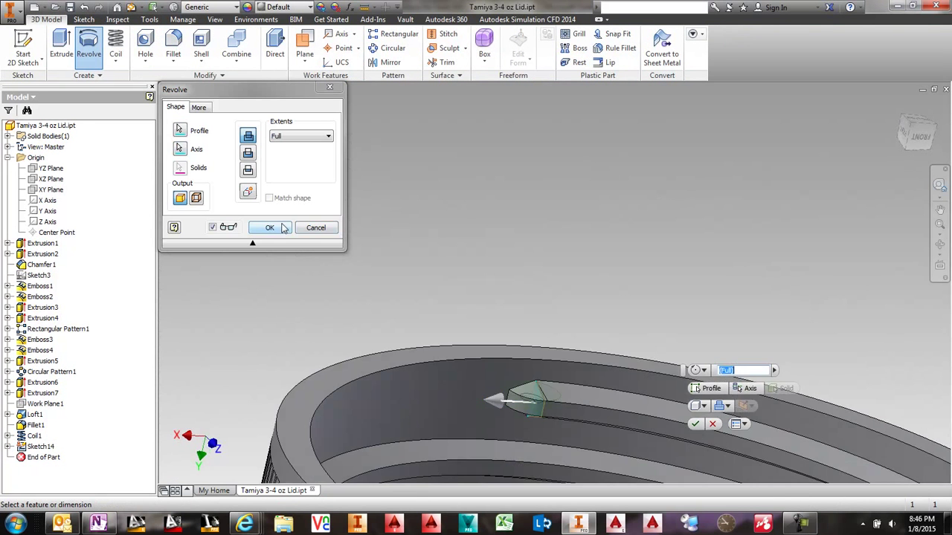
click(281, 228)
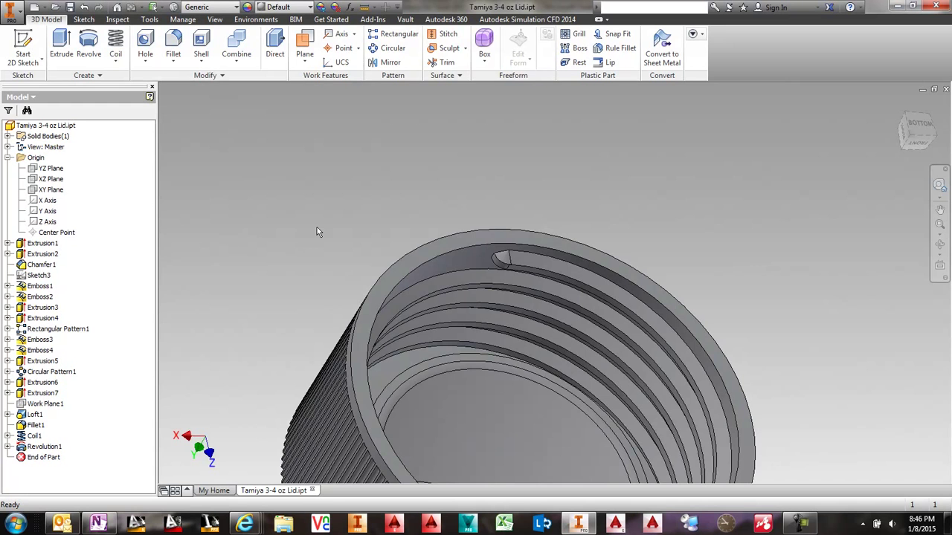
- On the lid's flat rim face, sketch a narrow rectangle .125 in long and about .013 in wide
click(405, 262)
click(451, 231)
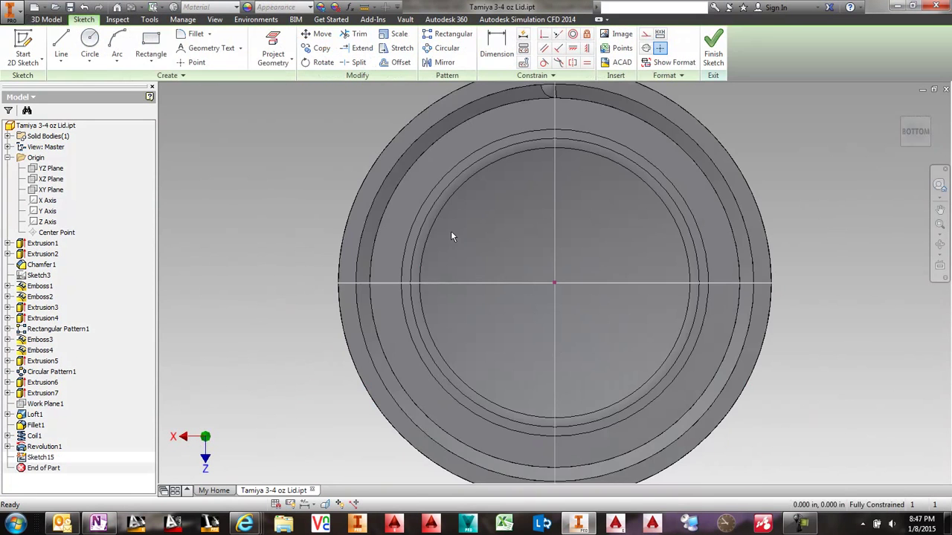
click(151, 46)
scroll(323, 285, up, 6)
click(391, 253)
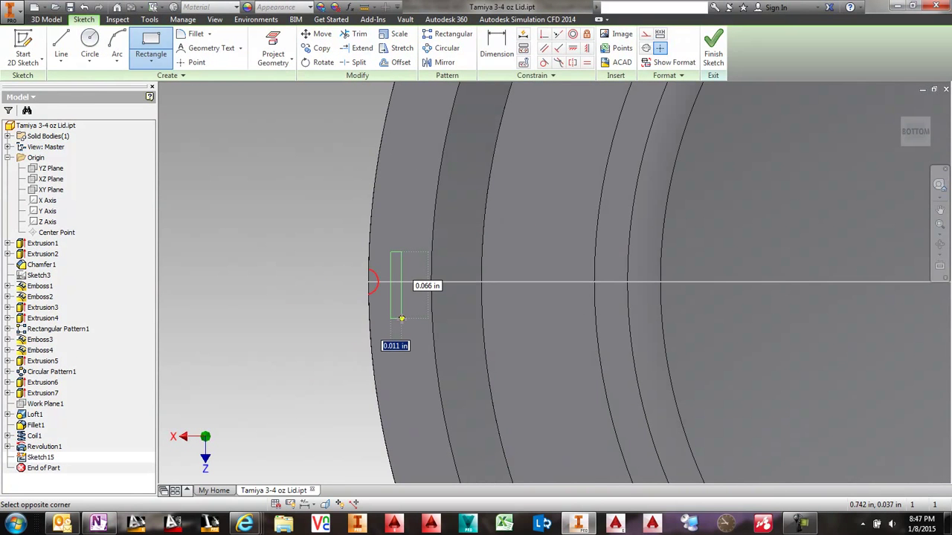
text(.125)
key(Tab)
key(Return)
- Align the midpoint of the rectangle's long side horizontally with the lid's center point
click(572, 49)
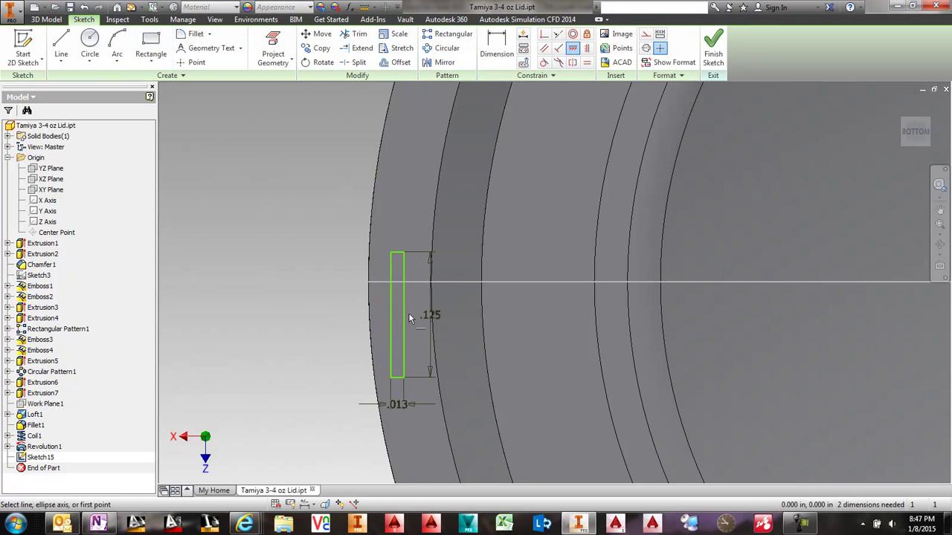
click(408, 314)
scroll(409, 314, down, 5)
click(559, 247)
- Extrude the small rectangle as a cut .001 in deep into the lid's rim
key(e)
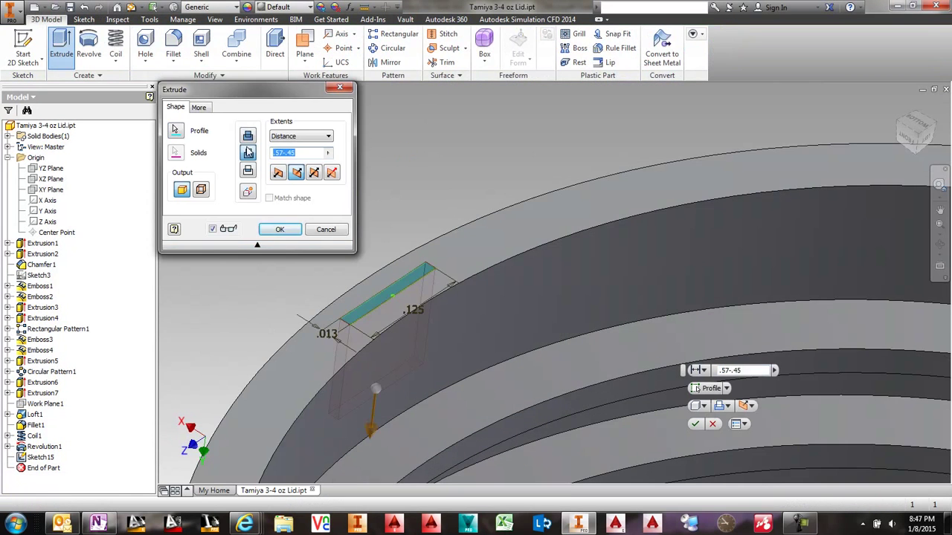
click(247, 152)
text(.005)
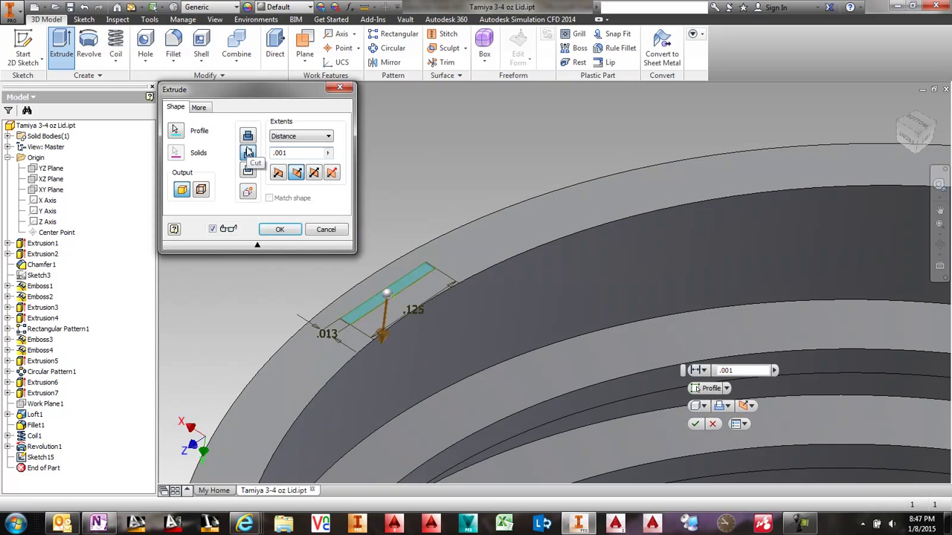
click(286, 233)
scroll(282, 189, down, 5)
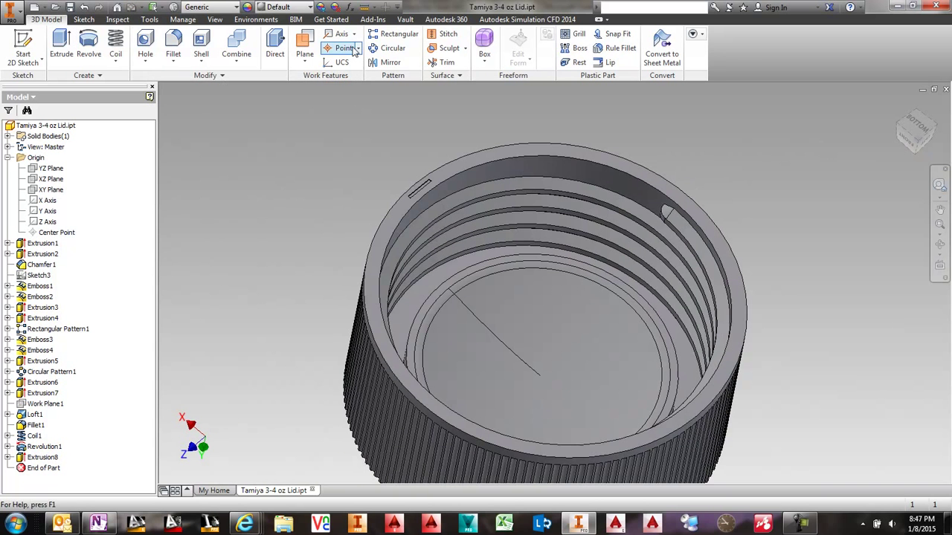
- Pattern the rim notch circularly around the lid's central axis, with 8 occurrences over 360 degrees
click(392, 47)
click(420, 190)
click(550, 177)
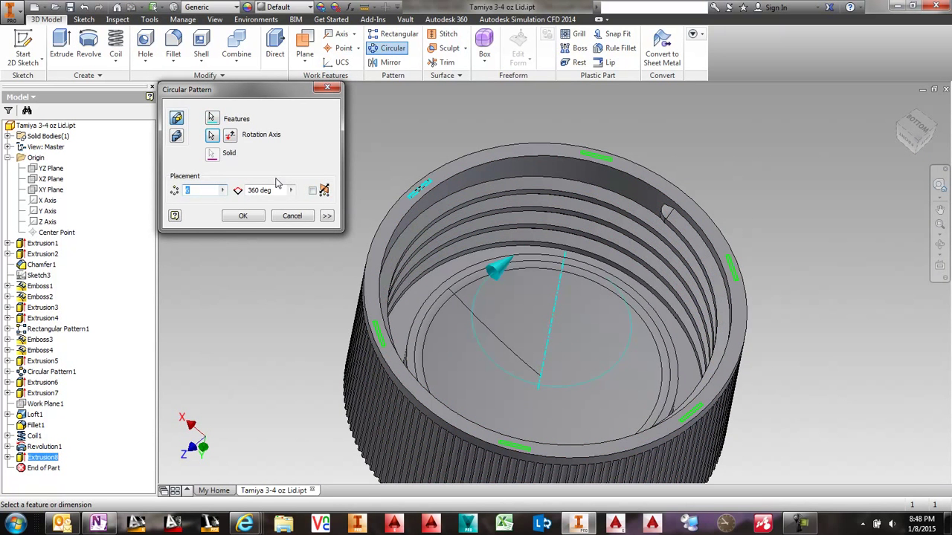
text(8)
key(Return)
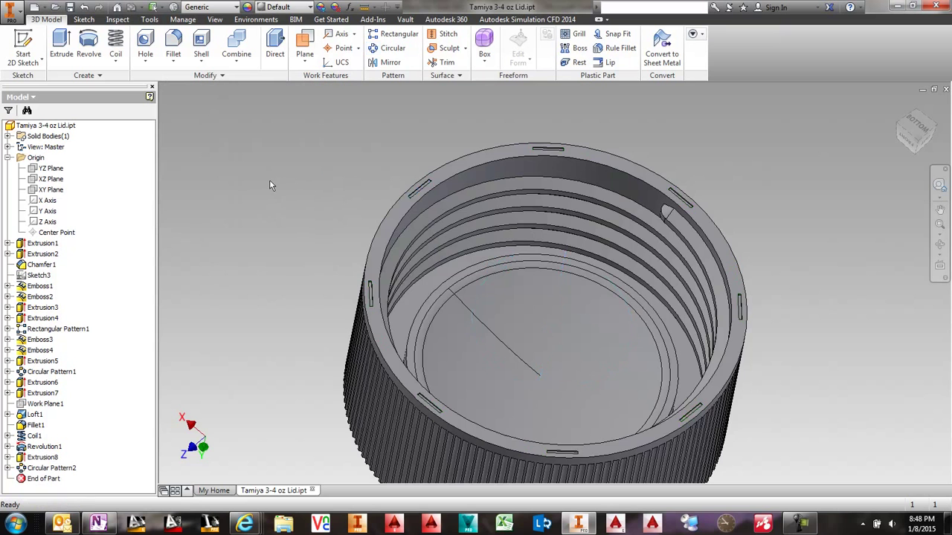
- Return to the home view and assign the ABS Plastic material to the lid
key(F6)
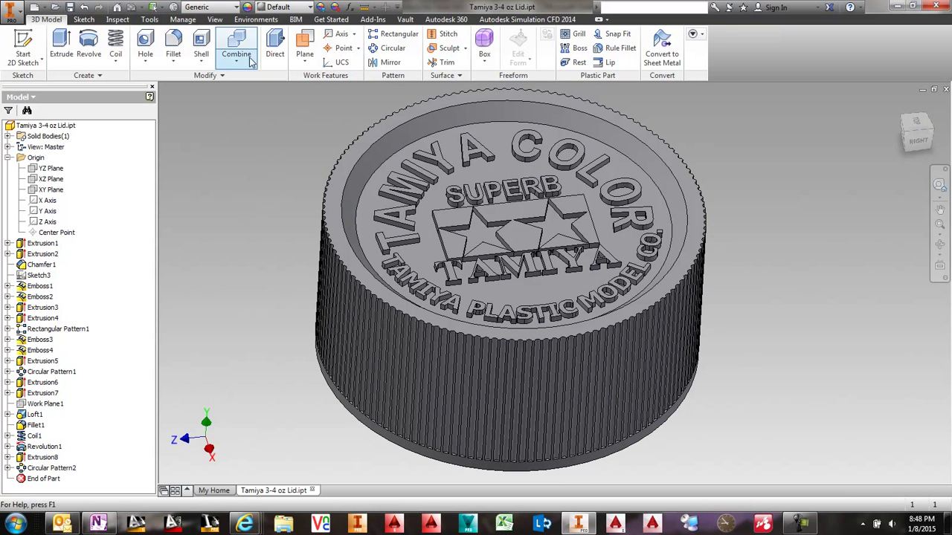
click(212, 7)
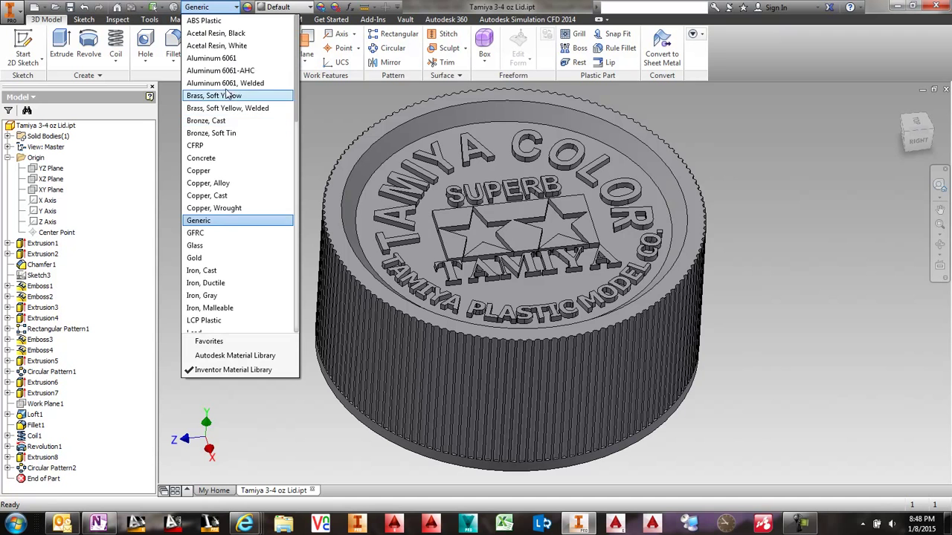
click(223, 34)
click(223, 7)
scroll(223, 24, up, 1)
click(223, 24)
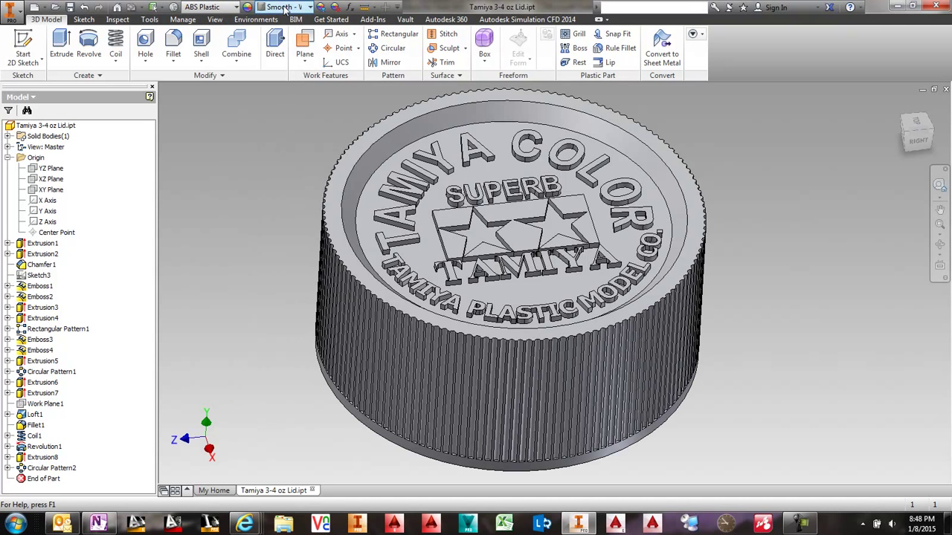
click(284, 7)
scroll(274, 134, down, 10)
scroll(274, 135, down, 3)
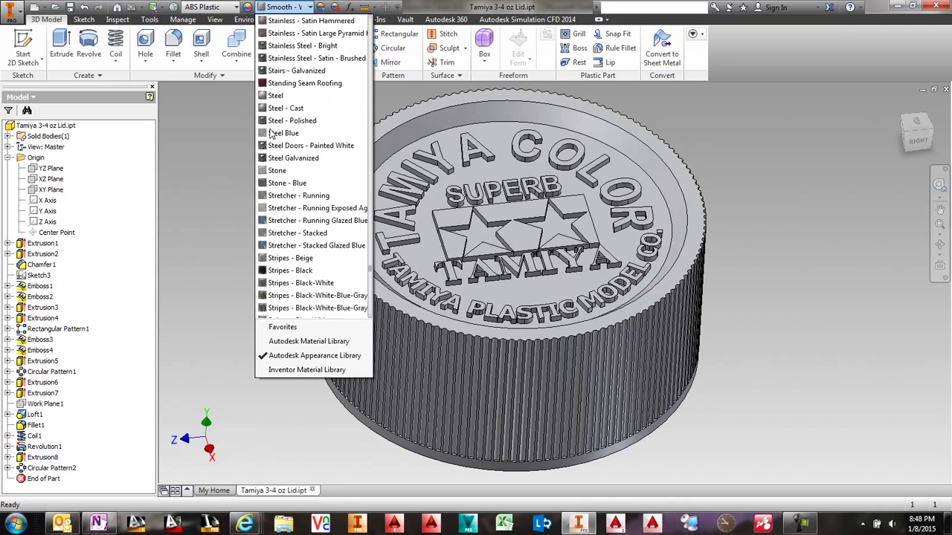
- Open the Appearance Browser and show the Plastic category of the Autodesk Appearance Library
click(248, 8)
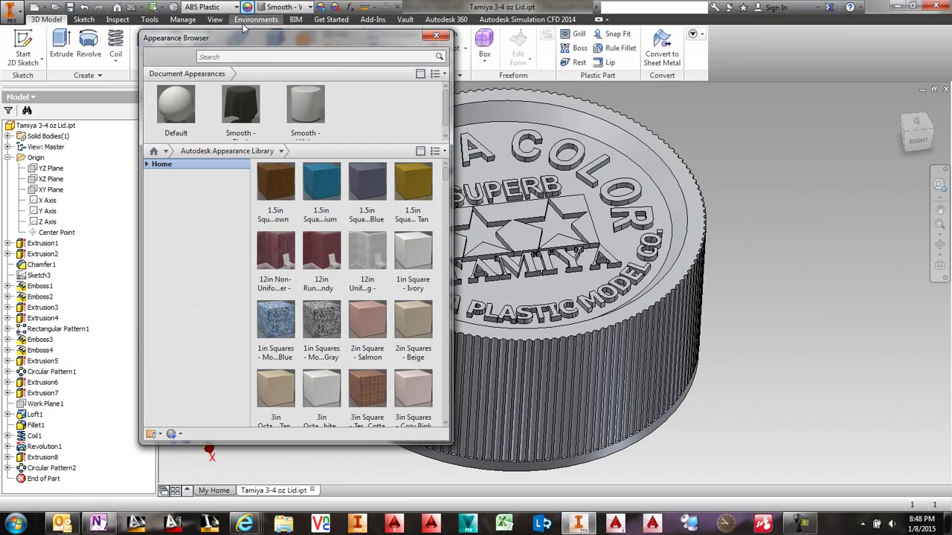
click(195, 194)
scroll(190, 345, down, 6)
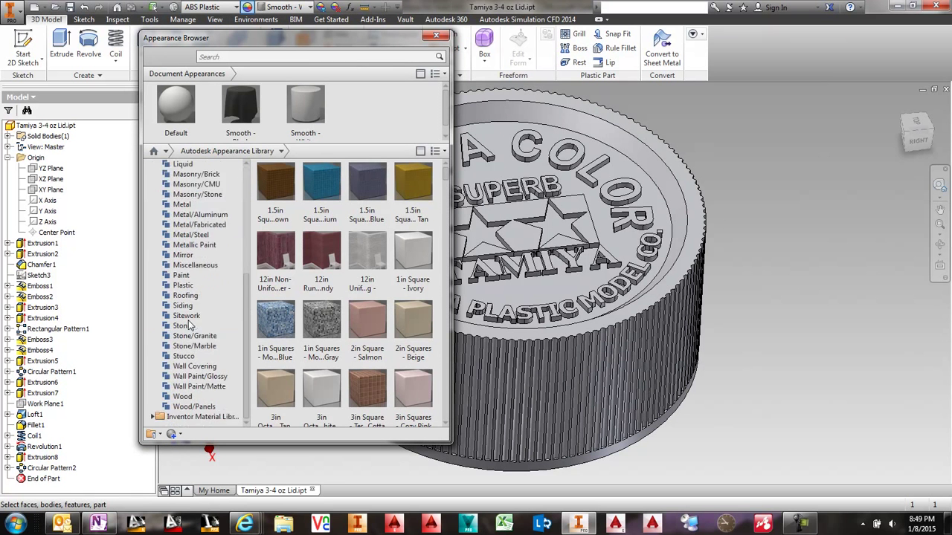
scroll(190, 346, up, 6)
scroll(190, 349, down, 4)
click(183, 356)
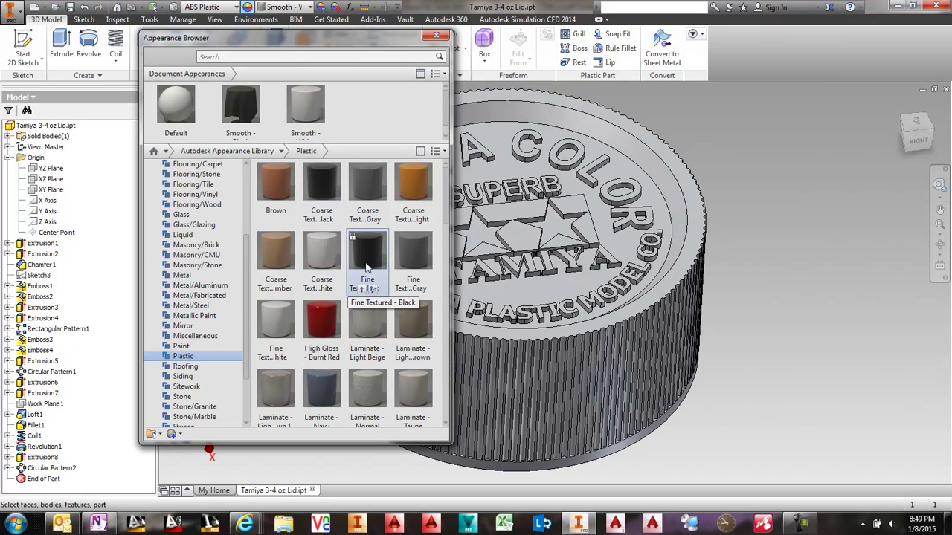